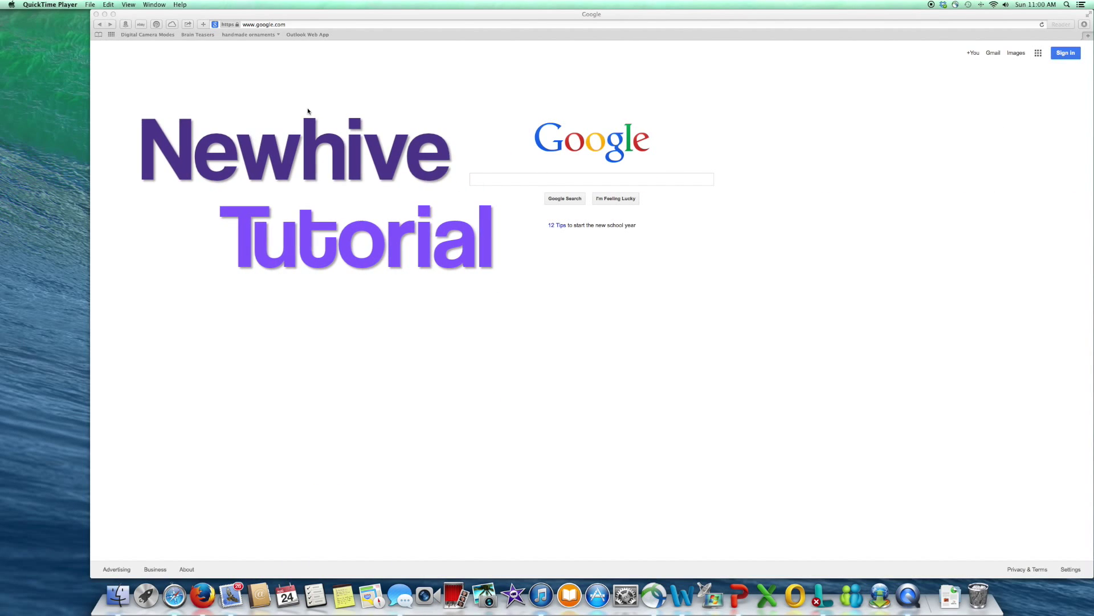
left_click(309, 25)
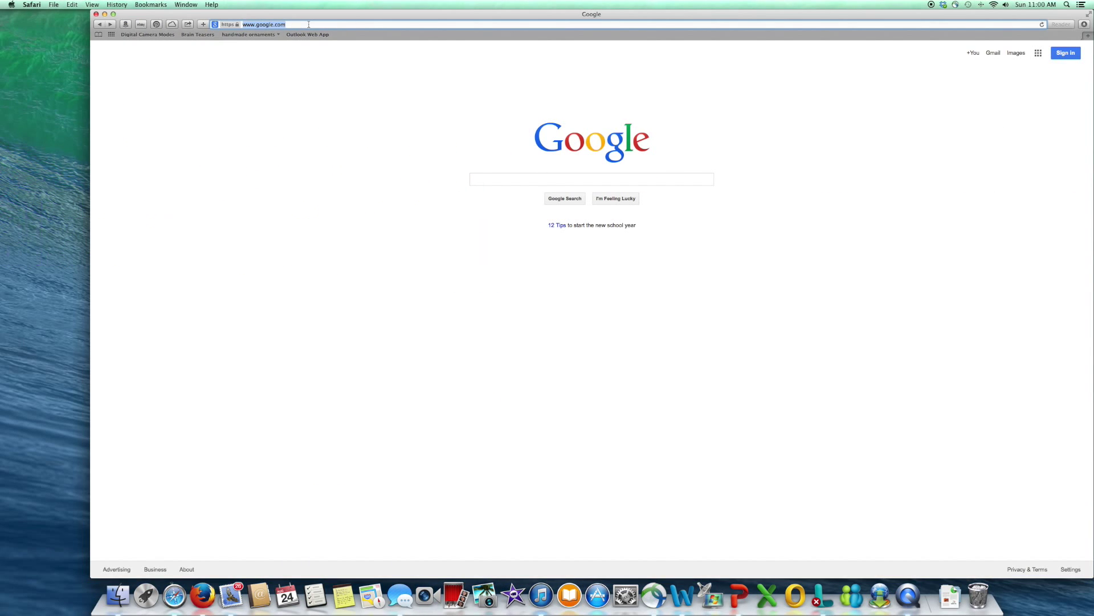
type("www.newhiv")
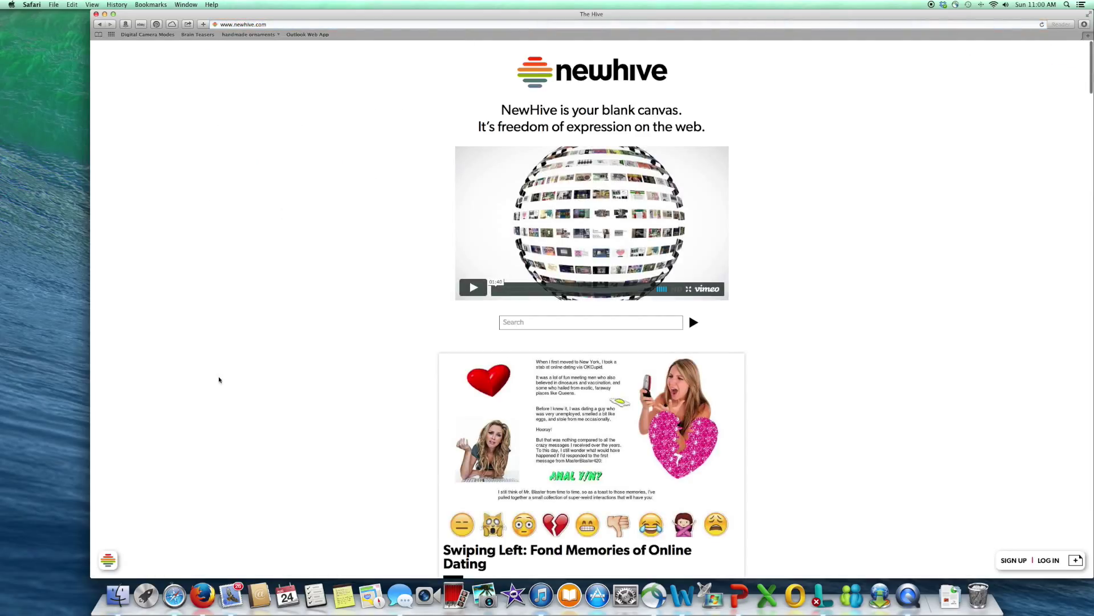
left_click(109, 559)
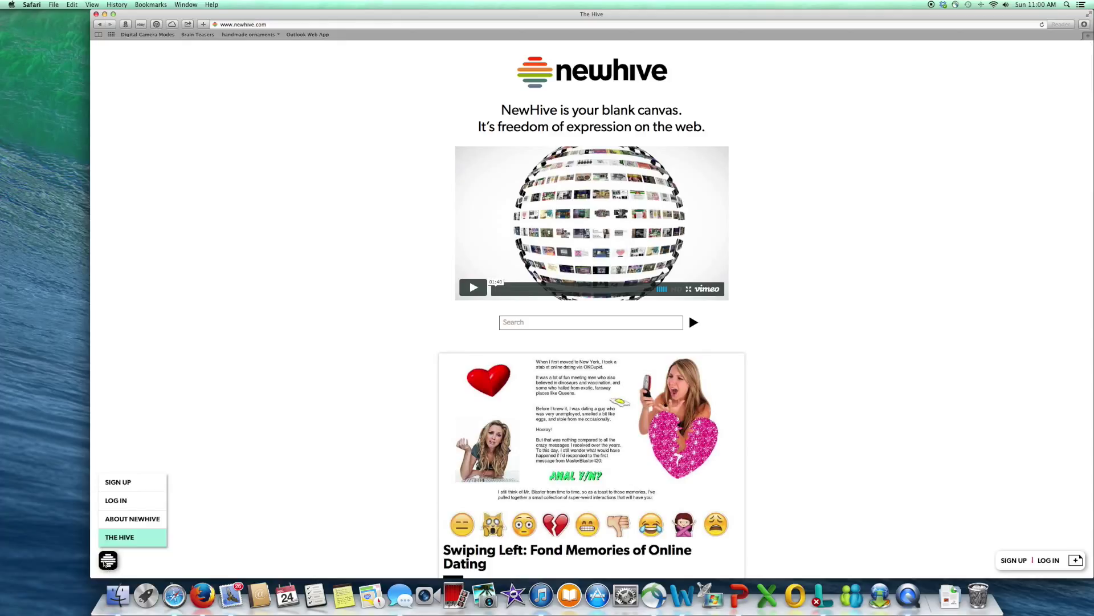
left_click(122, 486)
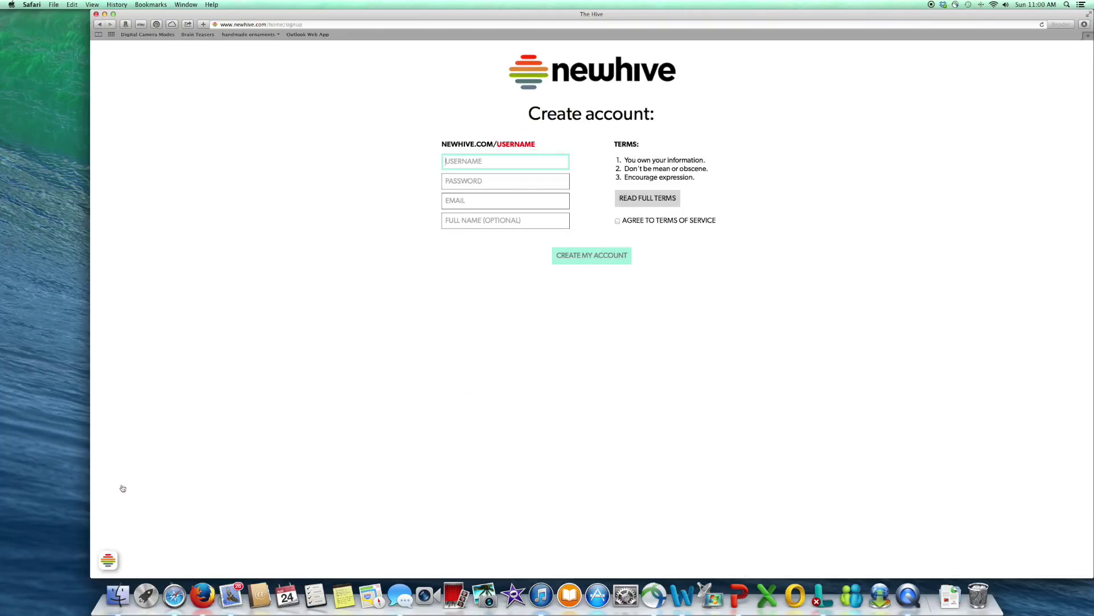
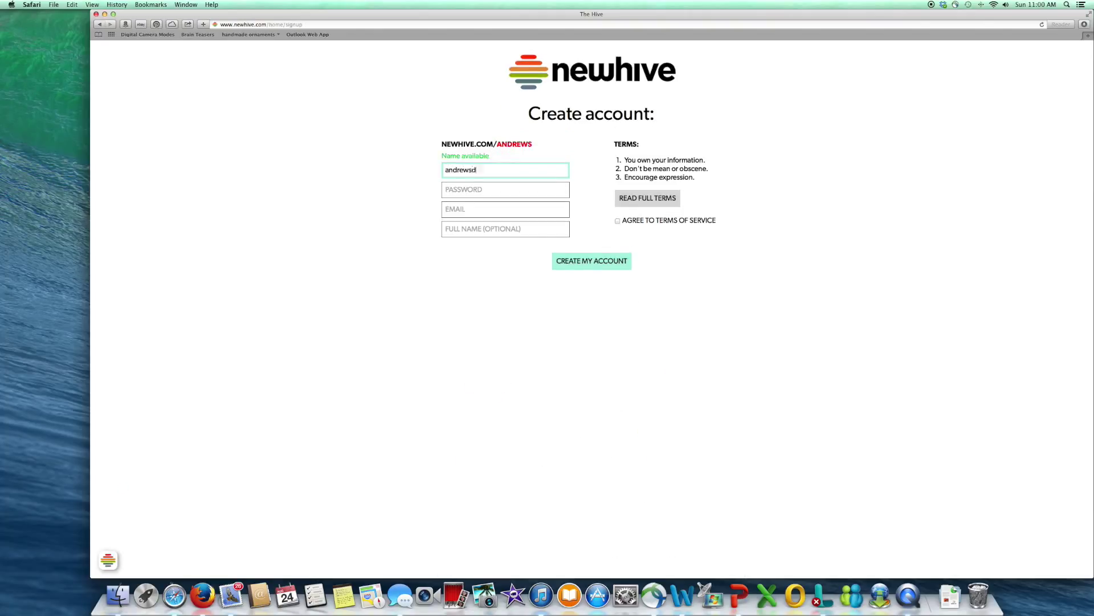
Step: Enter a username, password and school e-mail, agree to the Terms of Service, and create the account
left_click(505, 190)
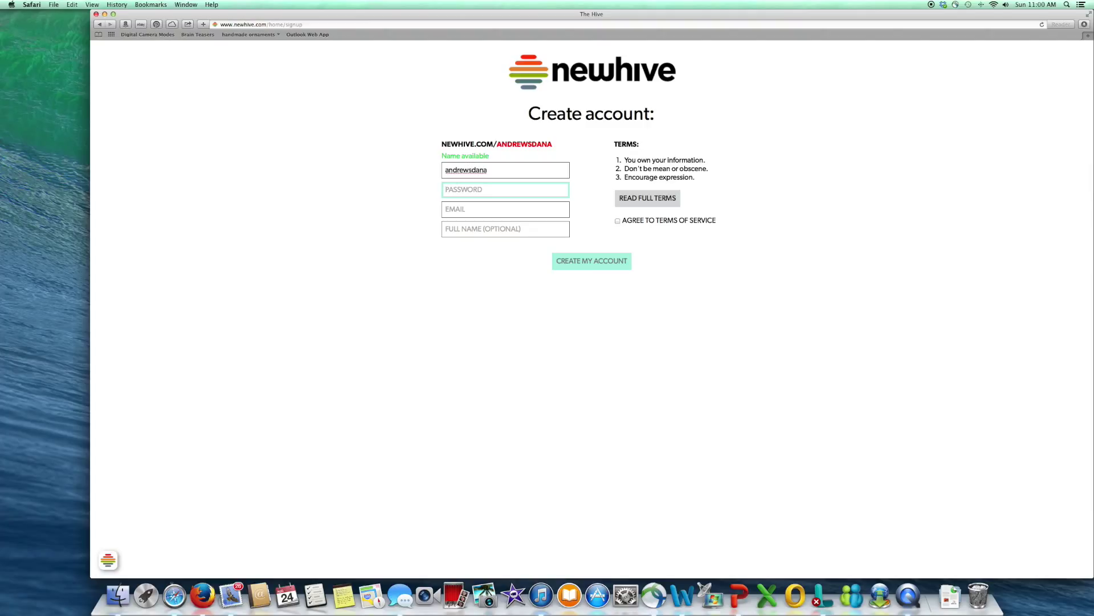
type("••")
key("Tab")
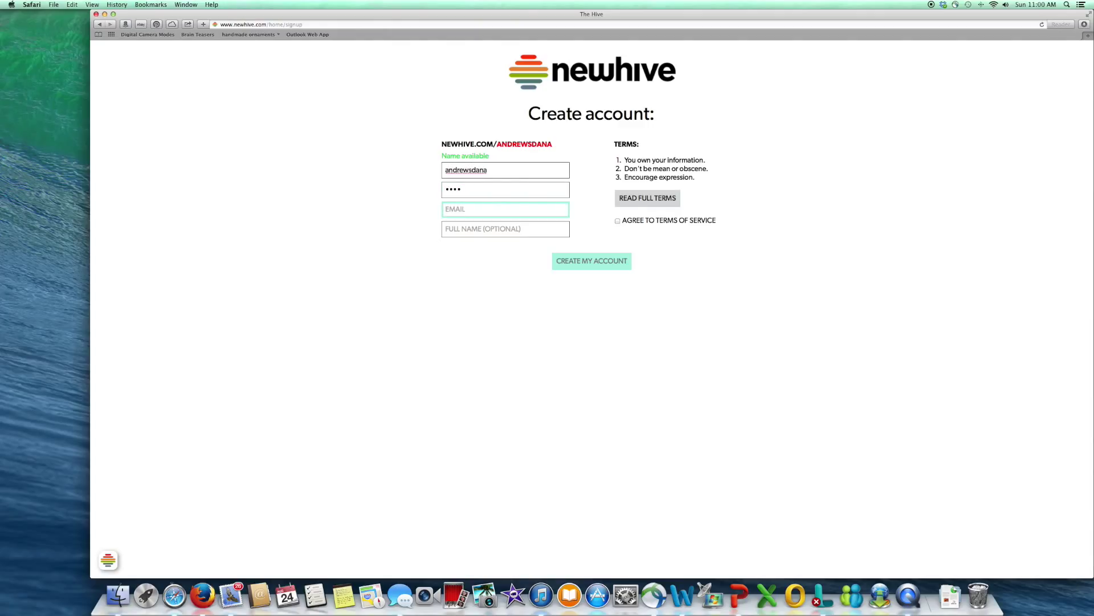
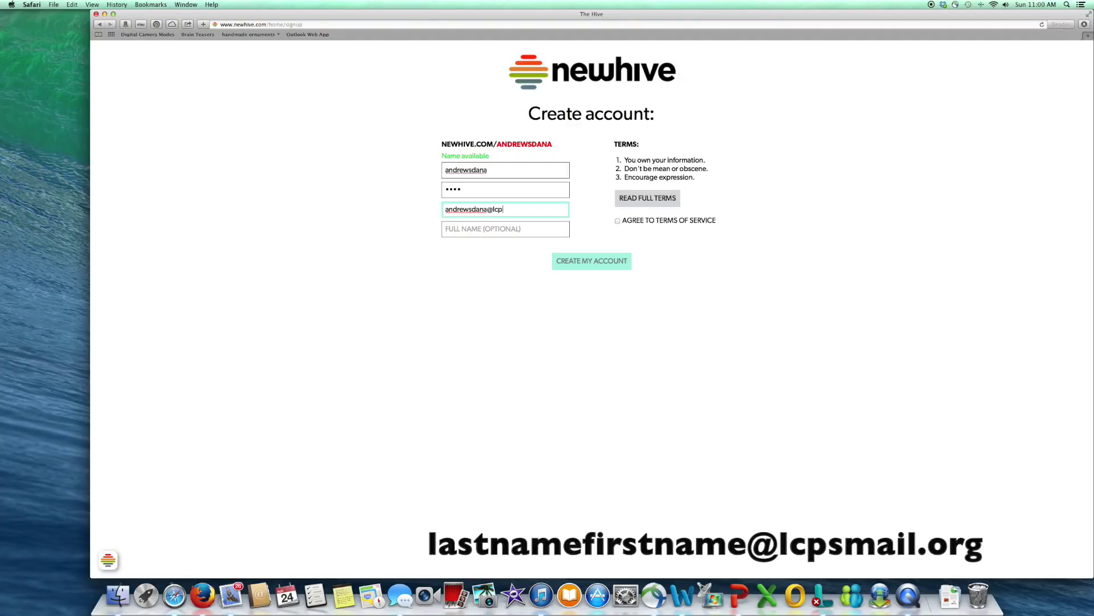
left_click(618, 222)
left_click(596, 261)
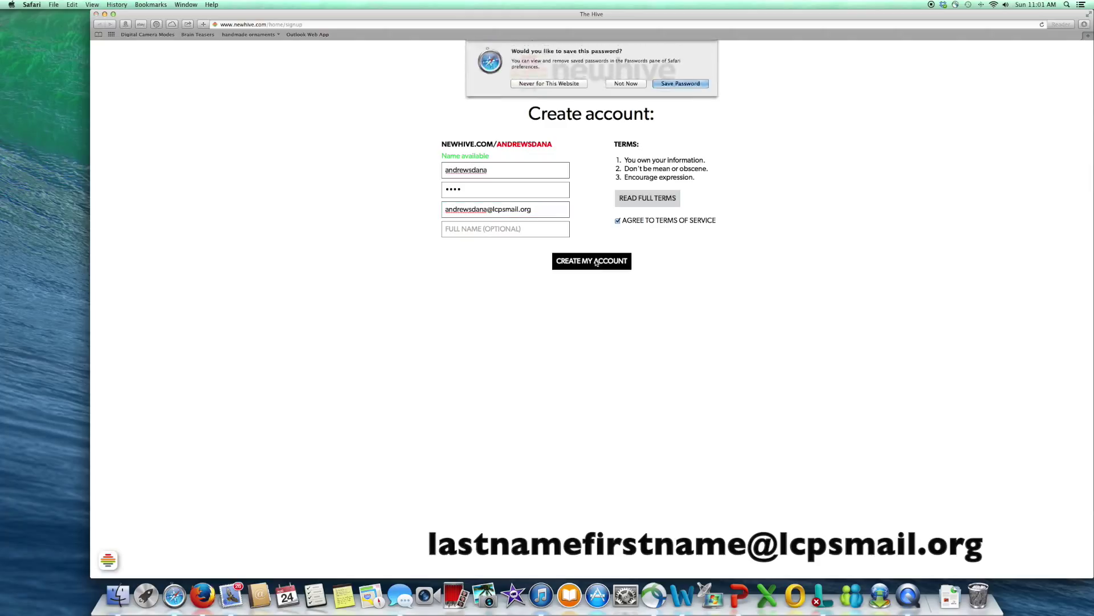
Step: Decline Safari's password save and set the new expression's background to lavender-grey #BFC3D6
left_click(636, 84)
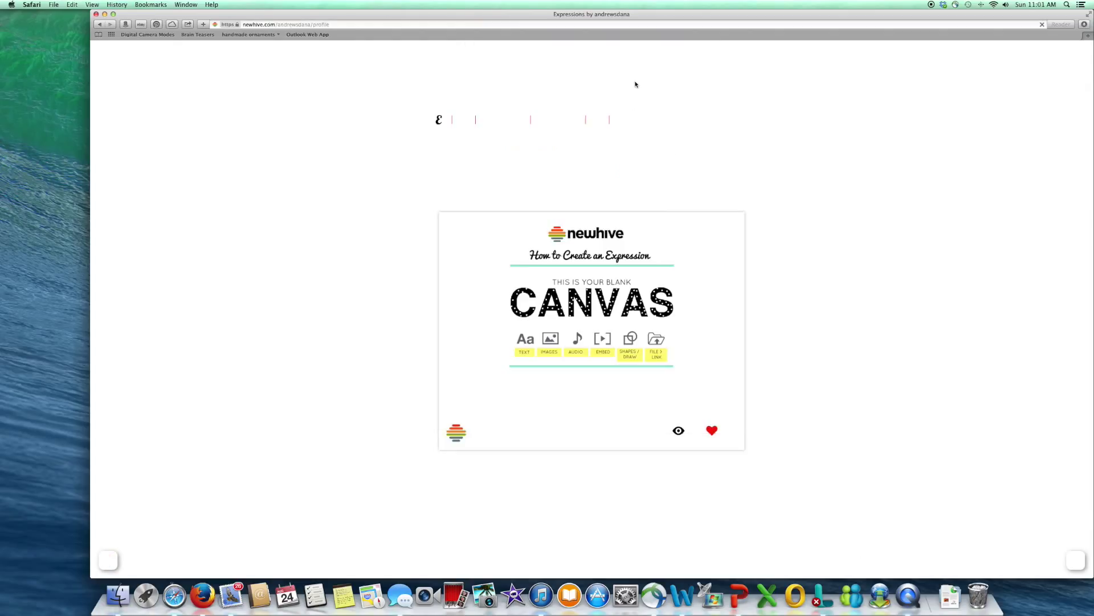
mouse_move(628, 296)
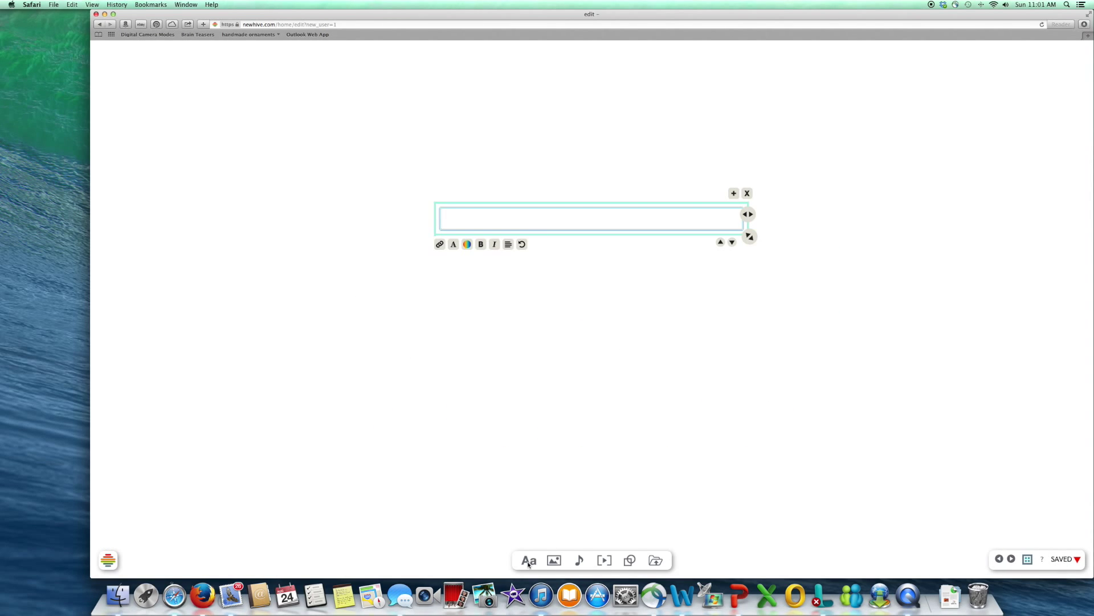
mouse_move(556, 563)
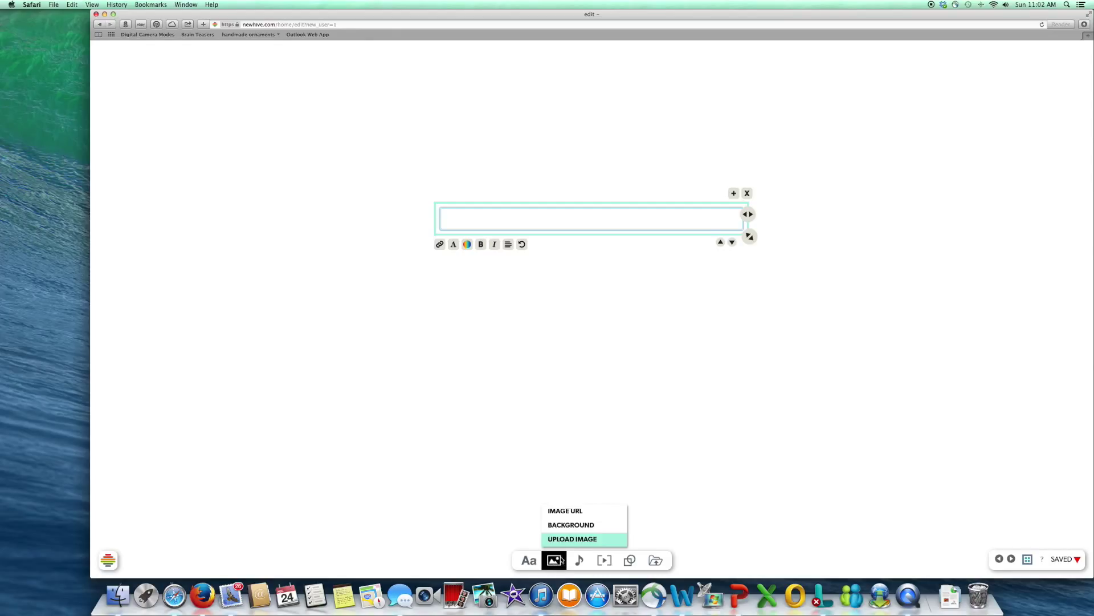
left_click(572, 526)
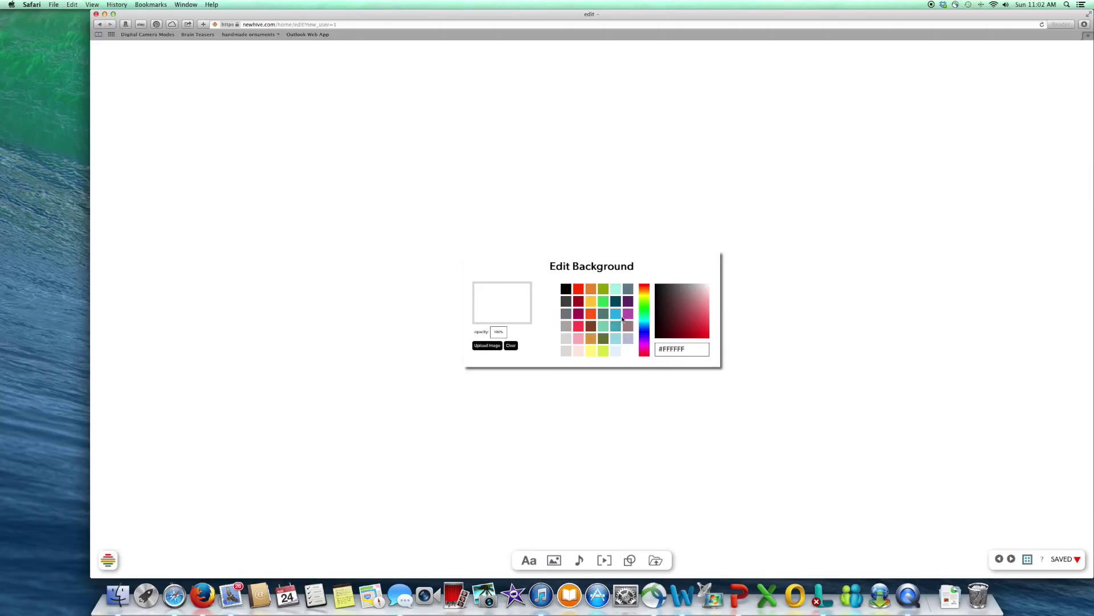
left_click(615, 290)
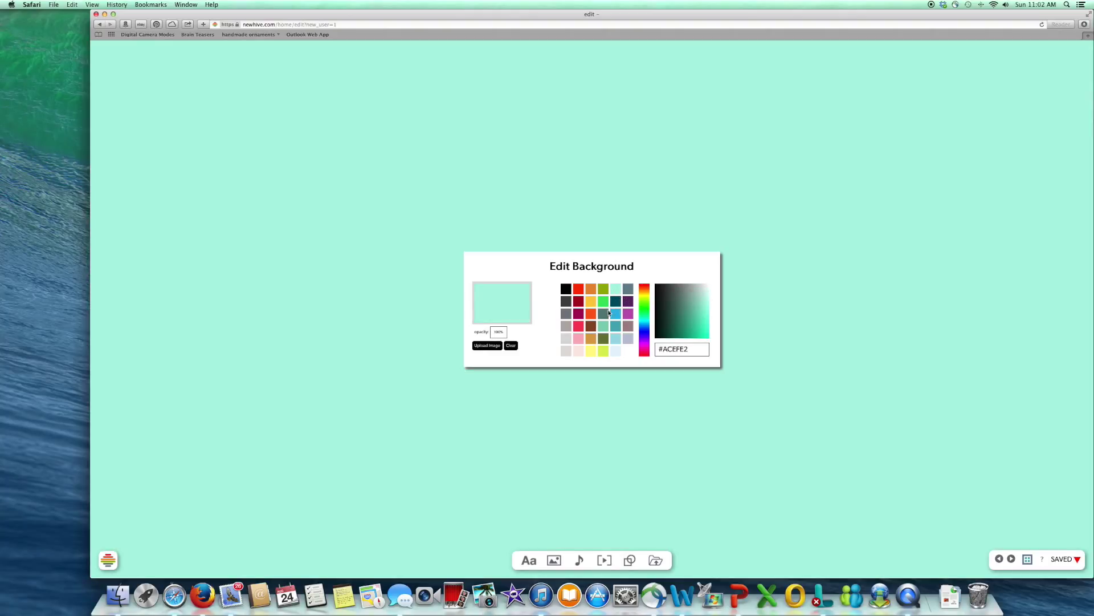
left_click(578, 335)
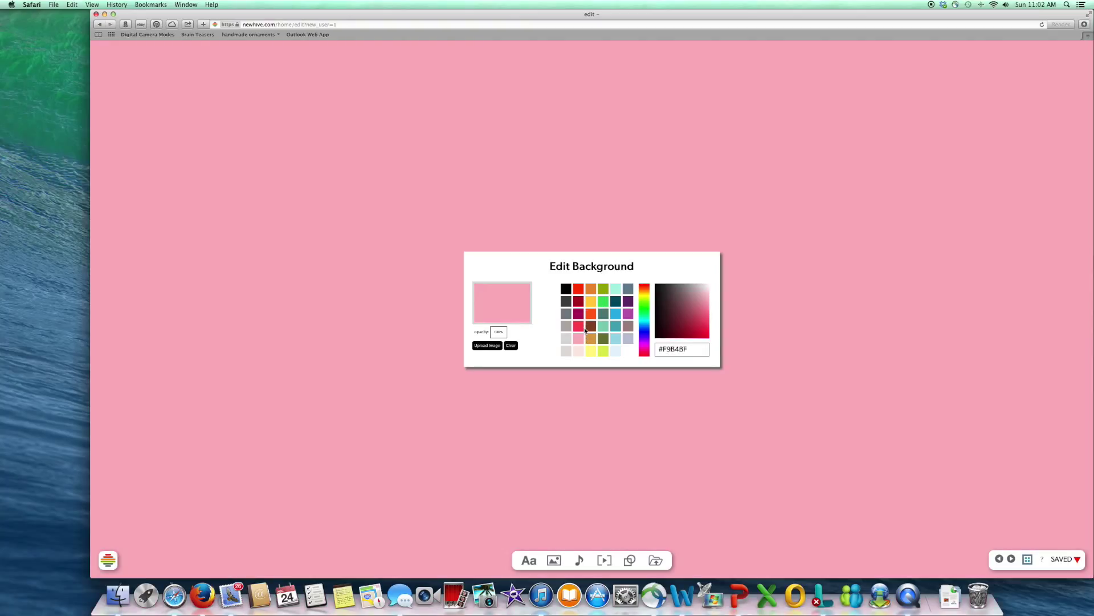
left_click(627, 340)
left_click(527, 564)
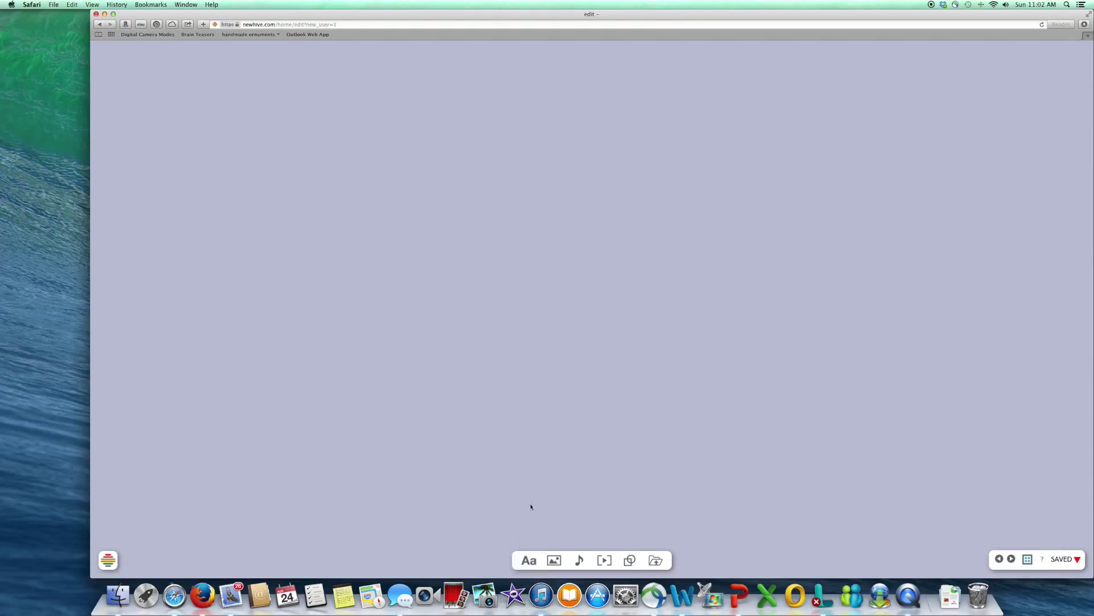
Step: Add a centred text box at the top reading 'The Soundtrack of My Life'
mouse_move(530, 563)
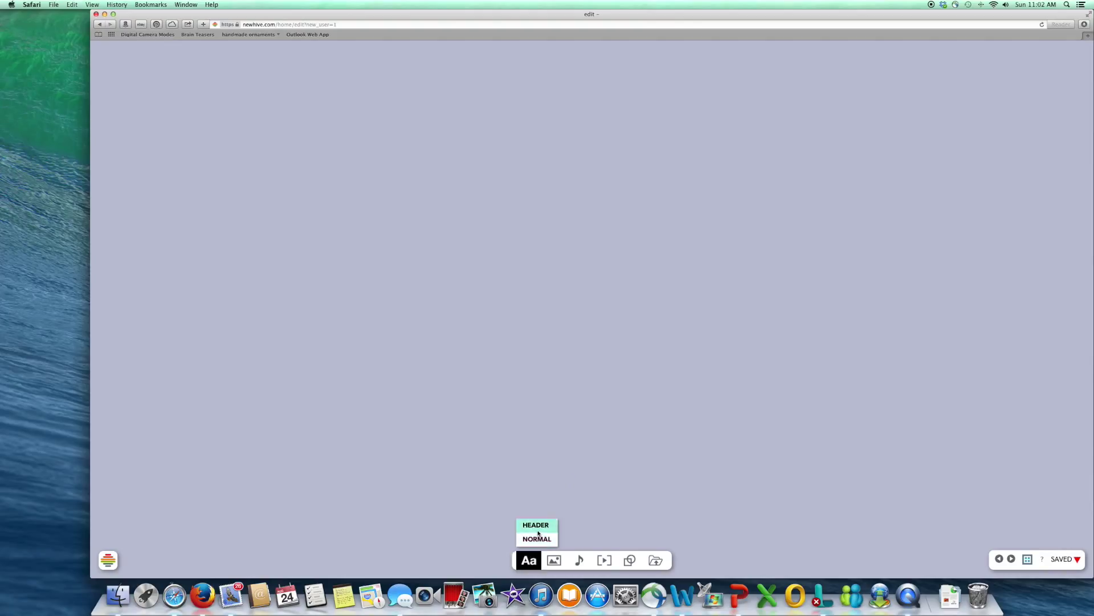
left_click(538, 537)
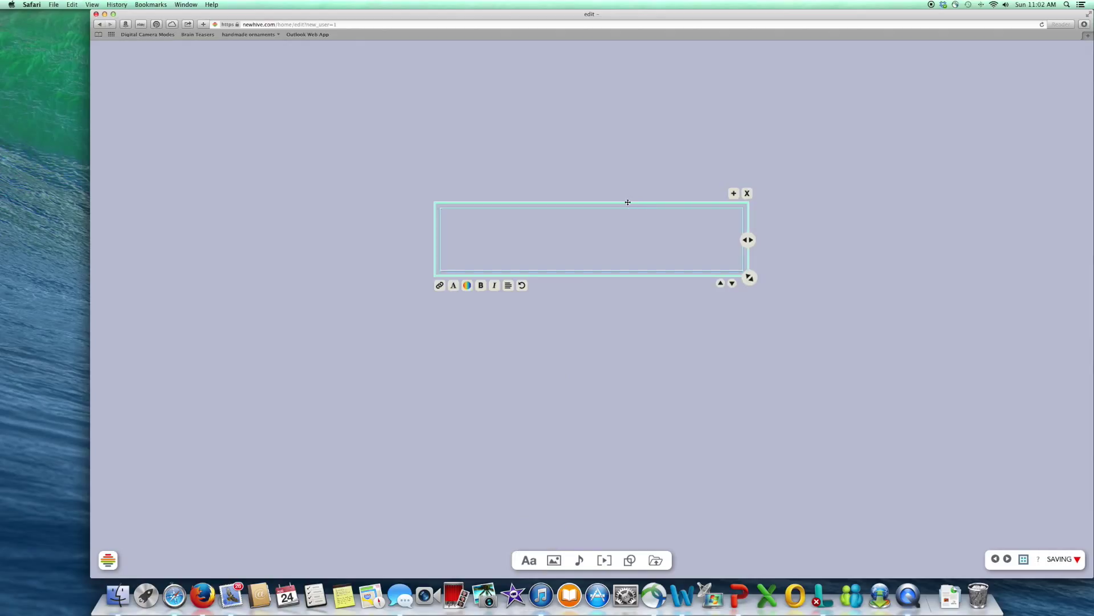
left_click_drag(628, 203, 634, 56)
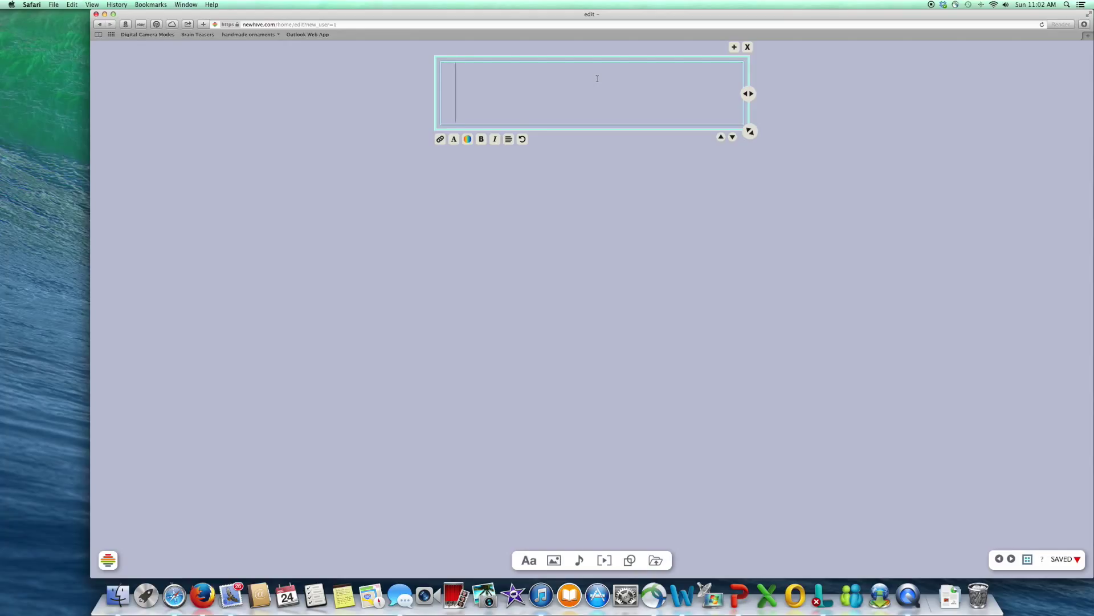
type("The Sou")
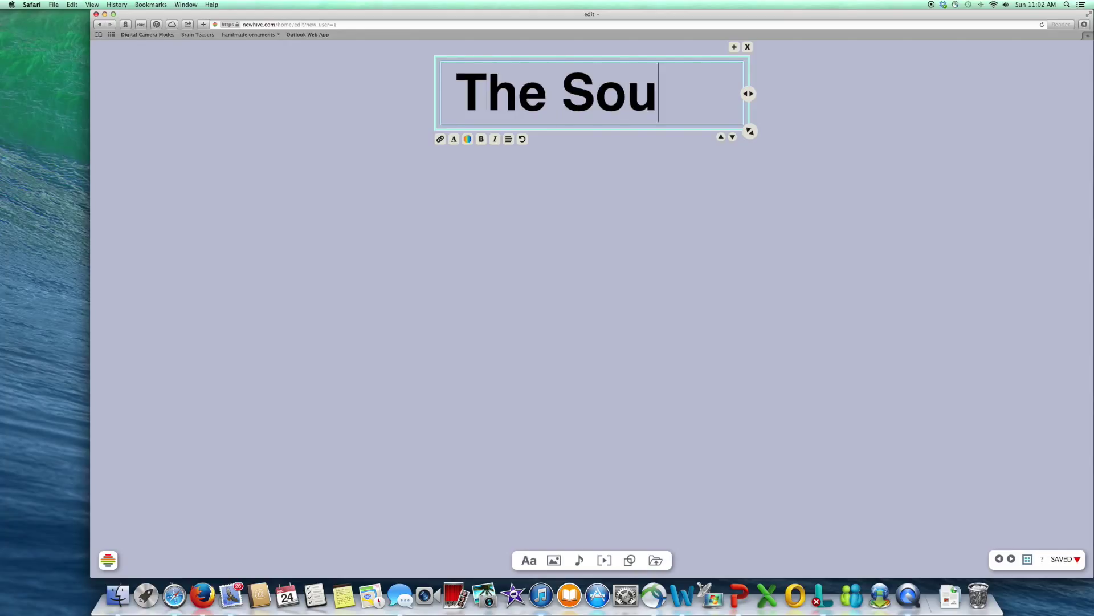
type("ndtrack o")
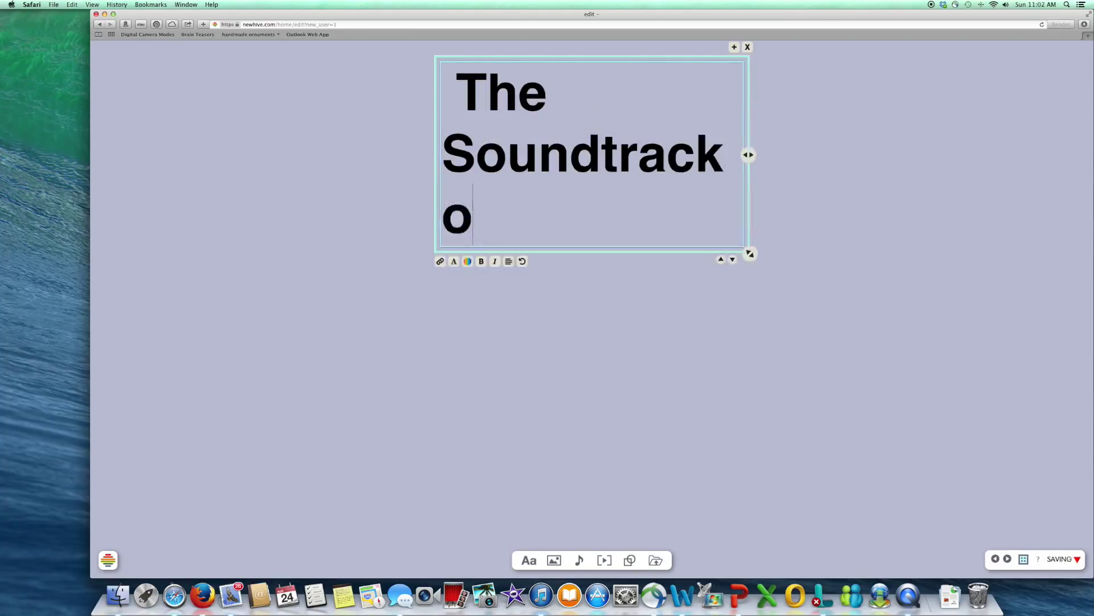
type("f My Life")
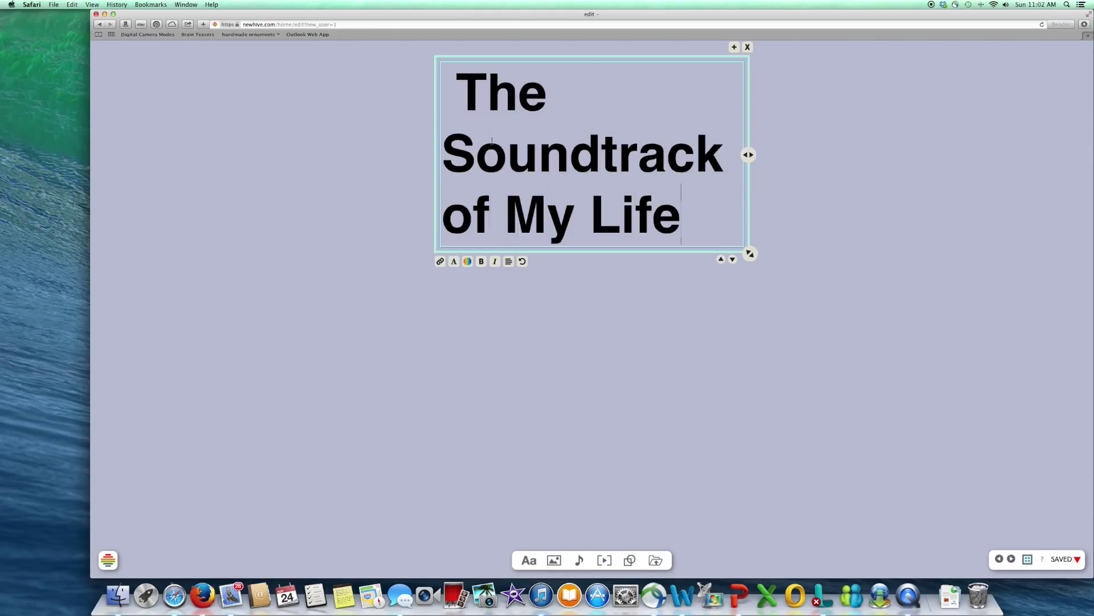
left_click(509, 262)
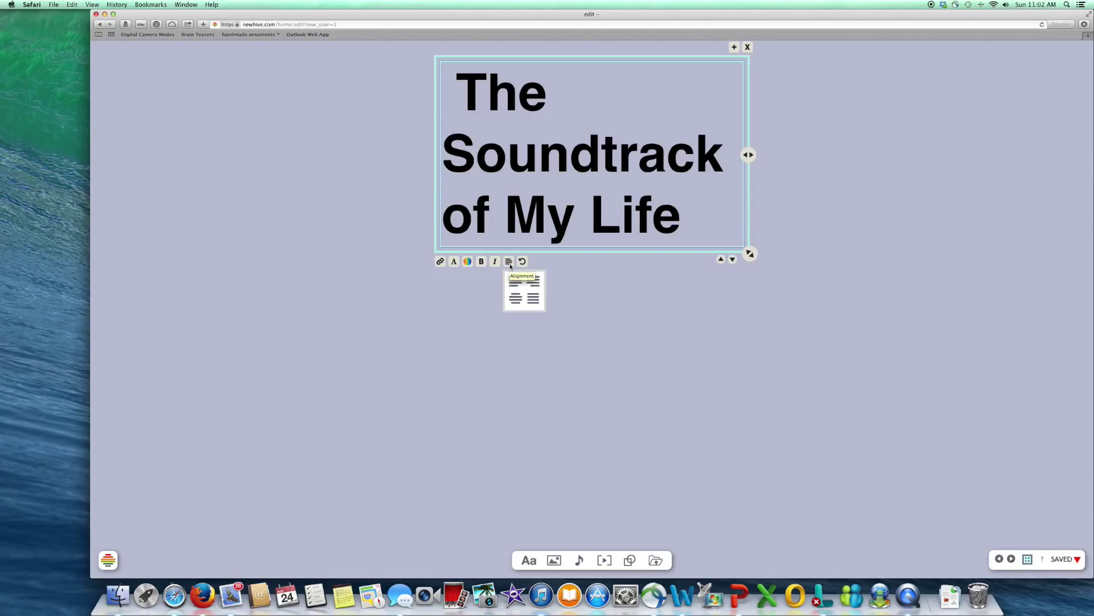
left_click(516, 299)
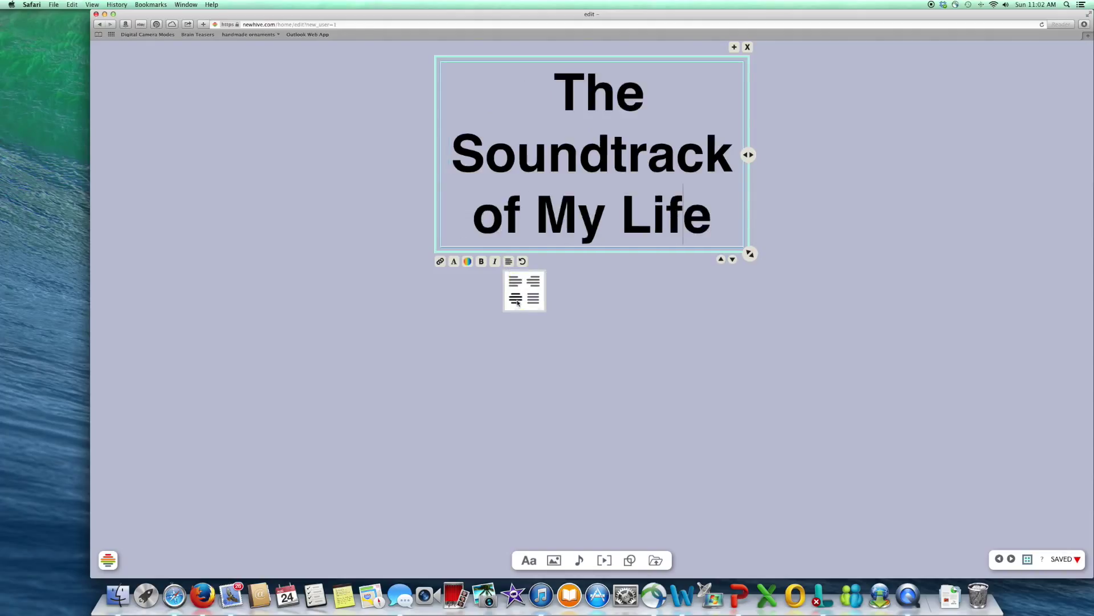
Step: Set the title in the Clicker Script font and deselect it
left_click(468, 261)
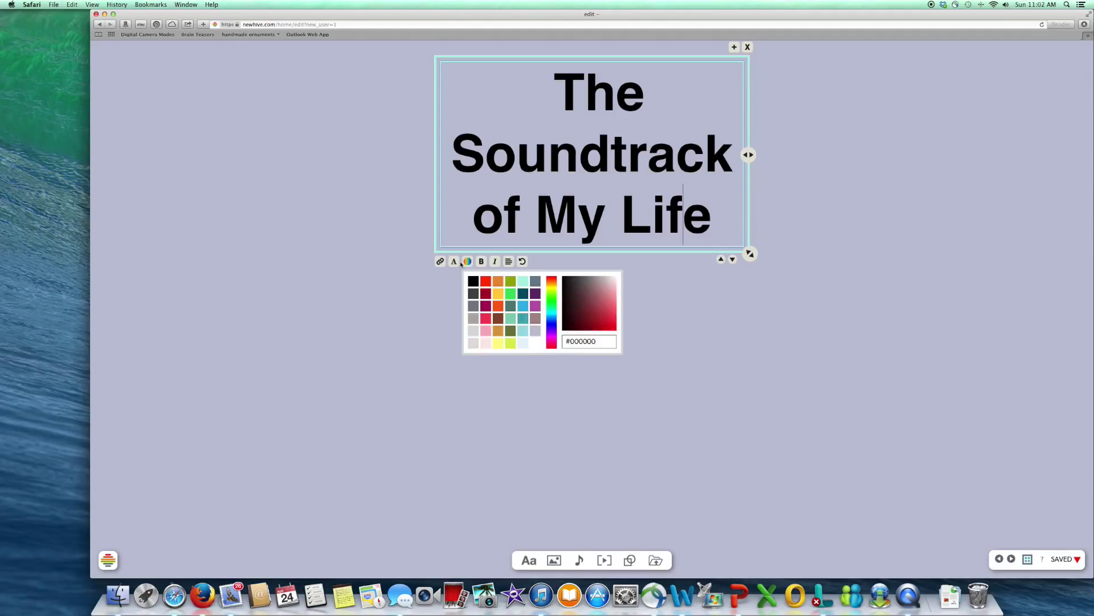
left_click(458, 263)
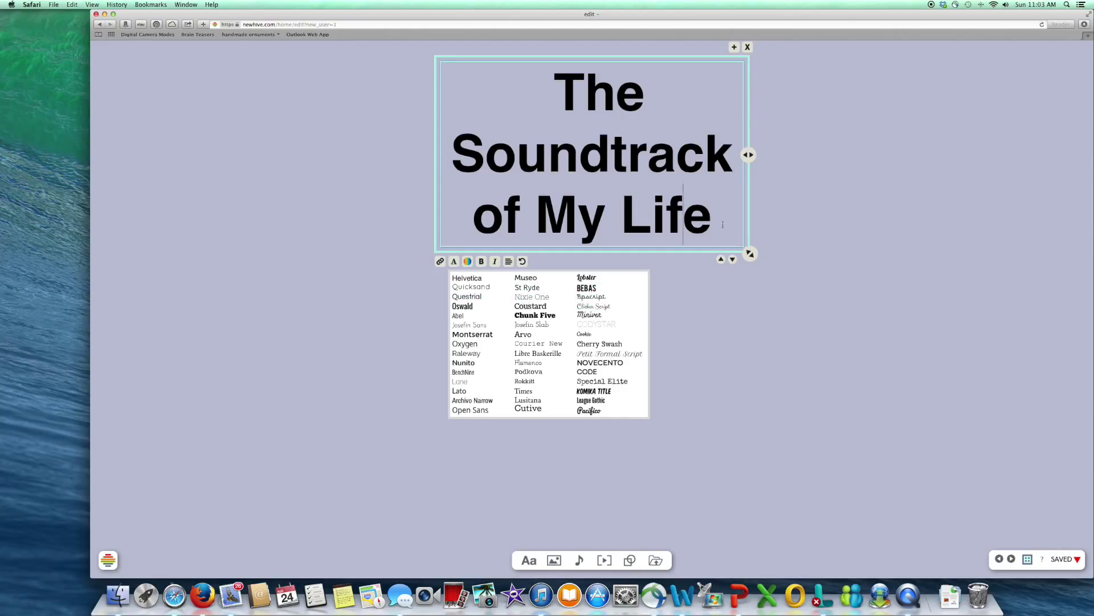
left_click_drag(713, 222, 564, 95)
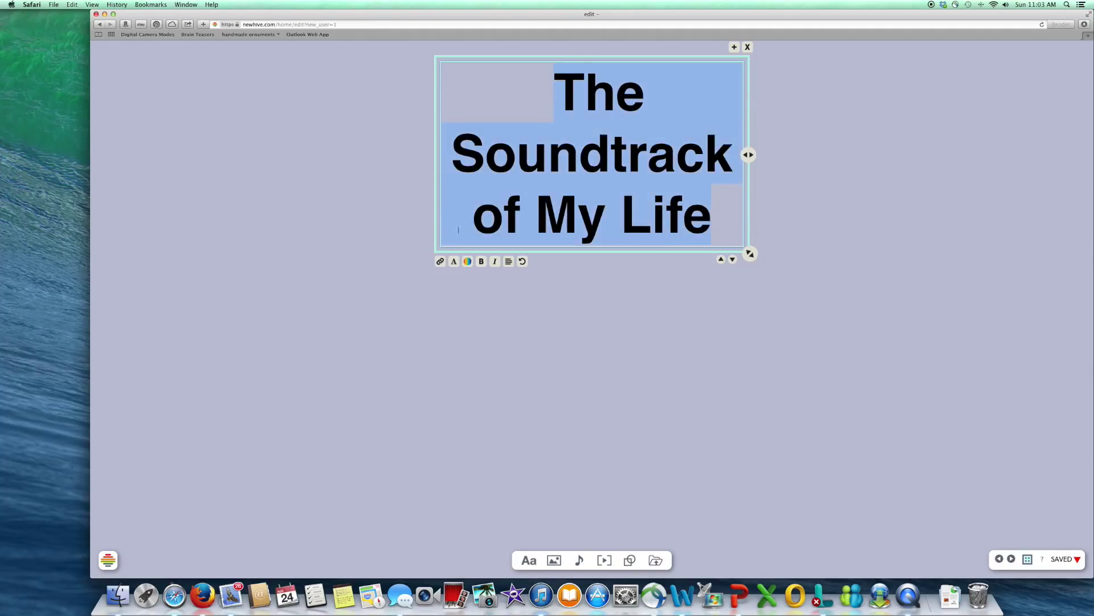
left_click(455, 263)
left_click(468, 261)
left_click(455, 263)
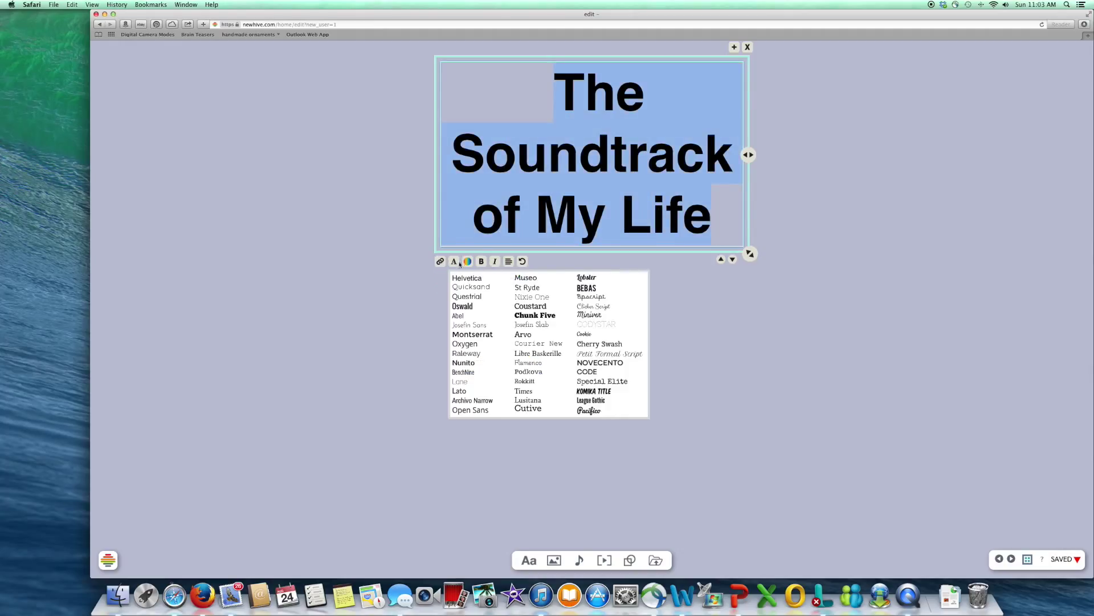
left_click(596, 307)
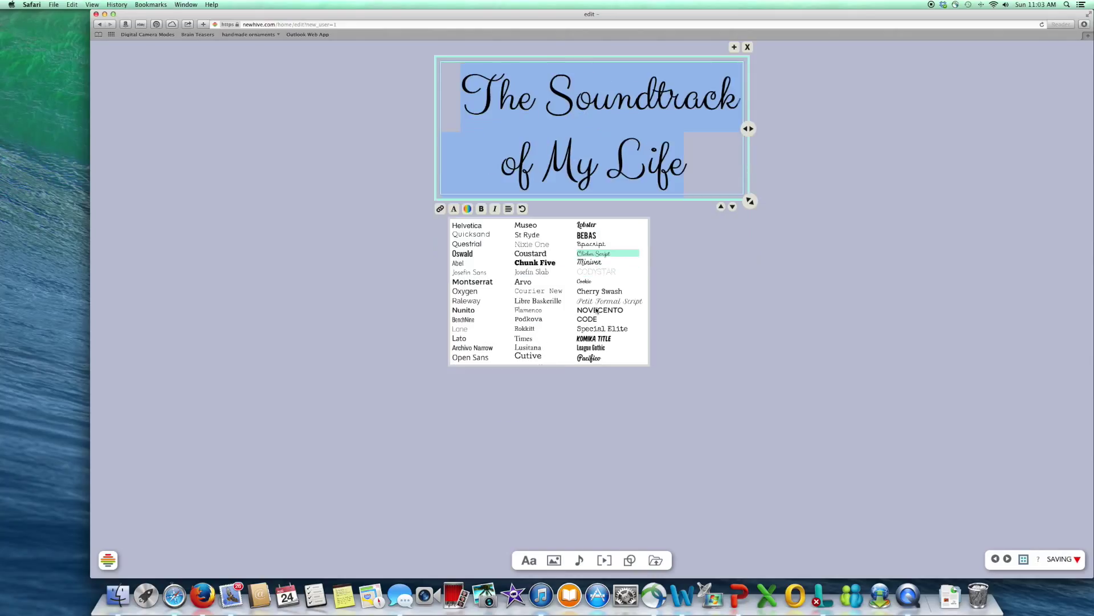
left_click(663, 295)
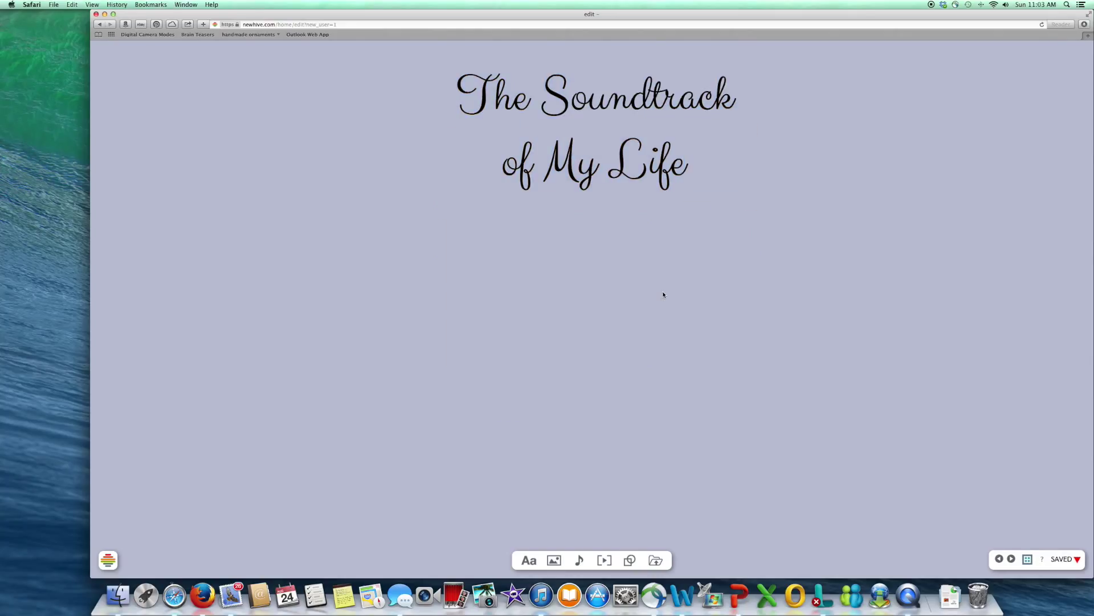
Step: Add a text box on the left reading 'Count on Me by Bruno Mars'
mouse_move(529, 562)
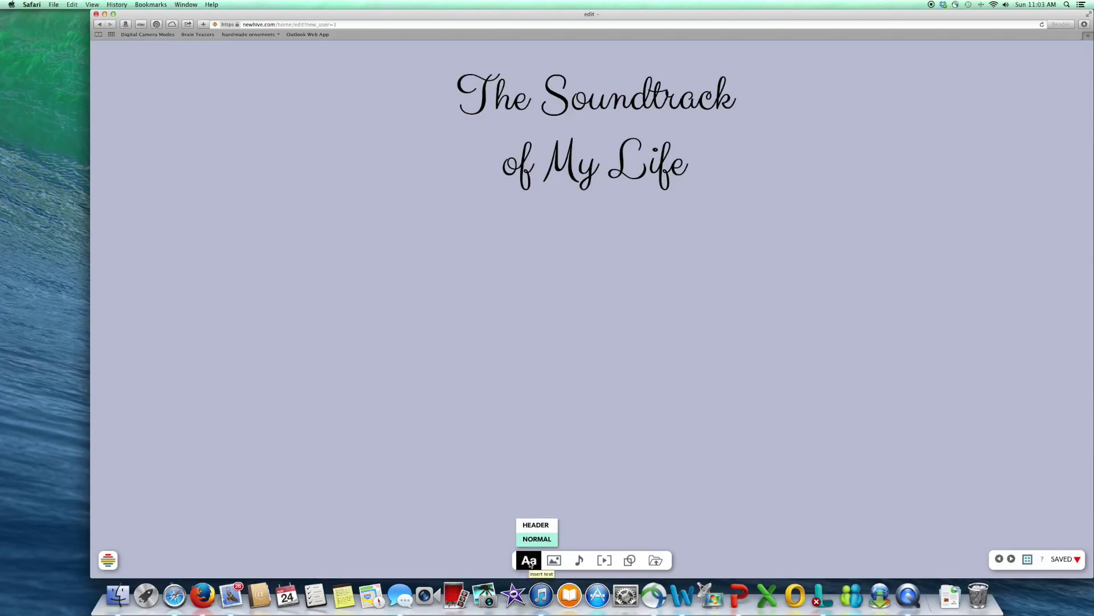
left_click(530, 562)
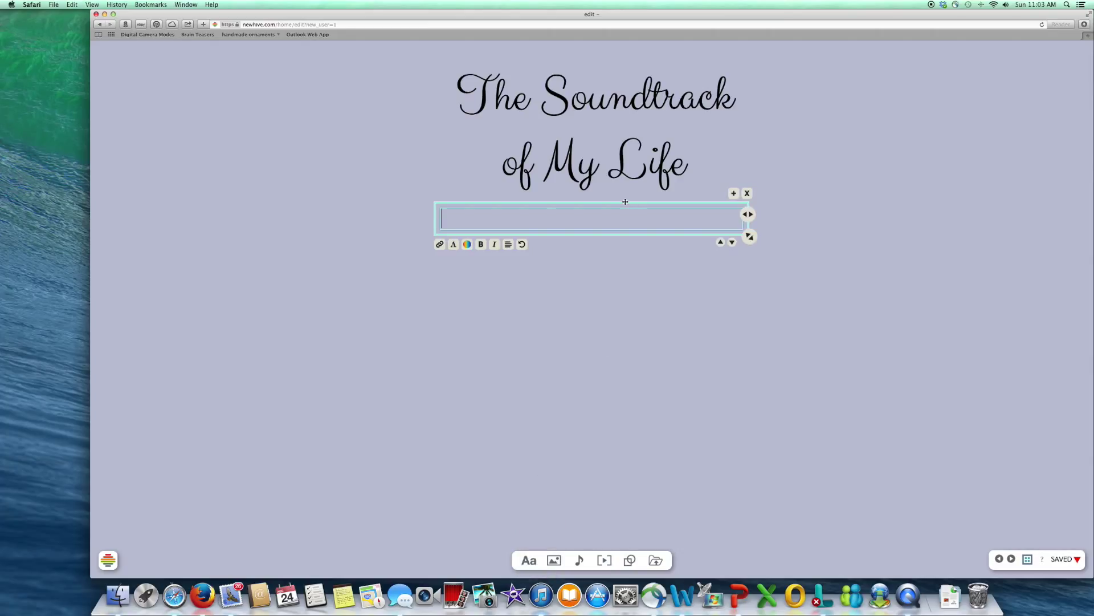
left_click_drag(626, 202, 337, 183)
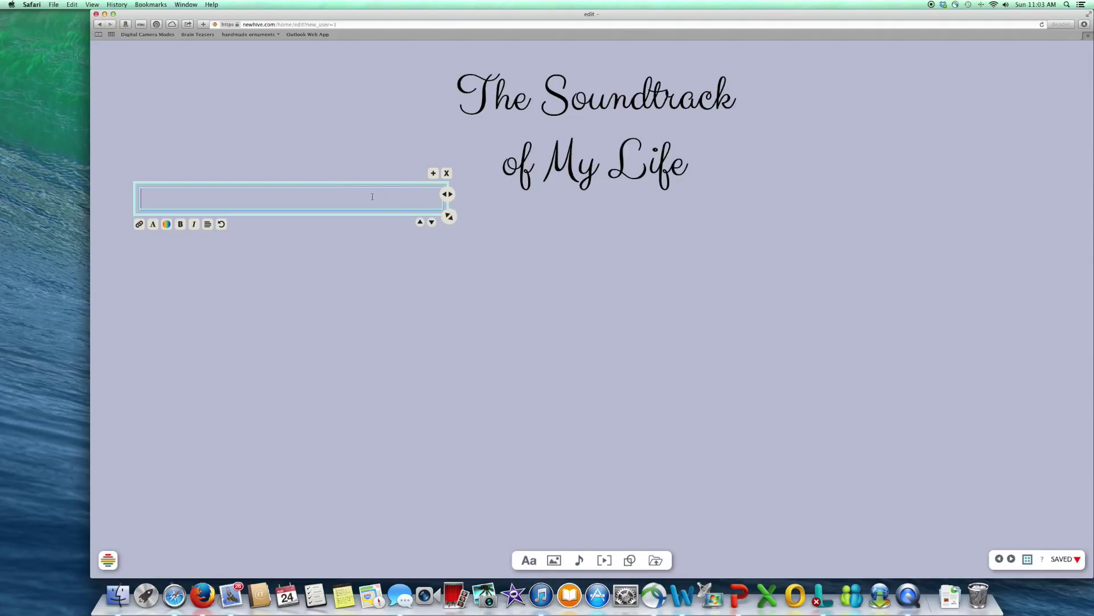
type("Count on Me by Bruno Mars")
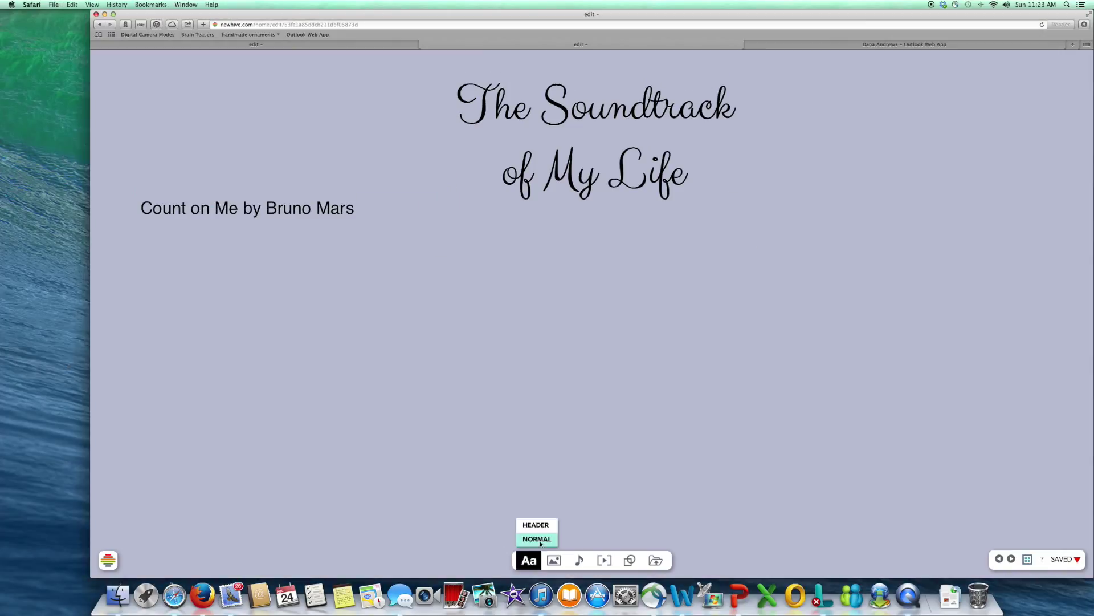
Step: Add a description paragraph ending with the lyric 'Find out what we're made of…' in italics
left_click(529, 560)
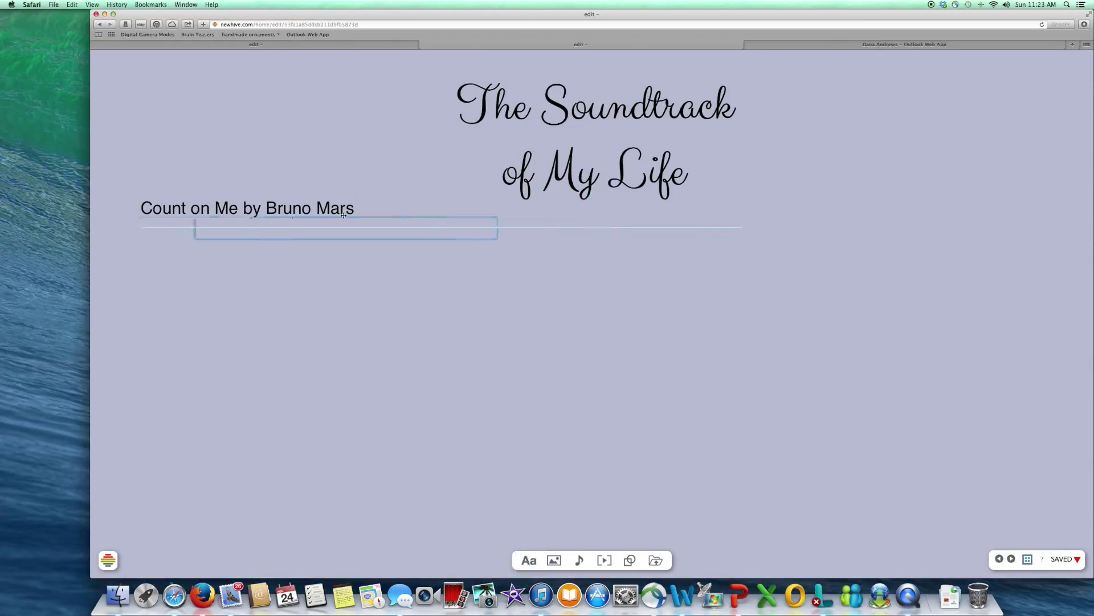
type("I  really like the simple and honest lyrics of this so")
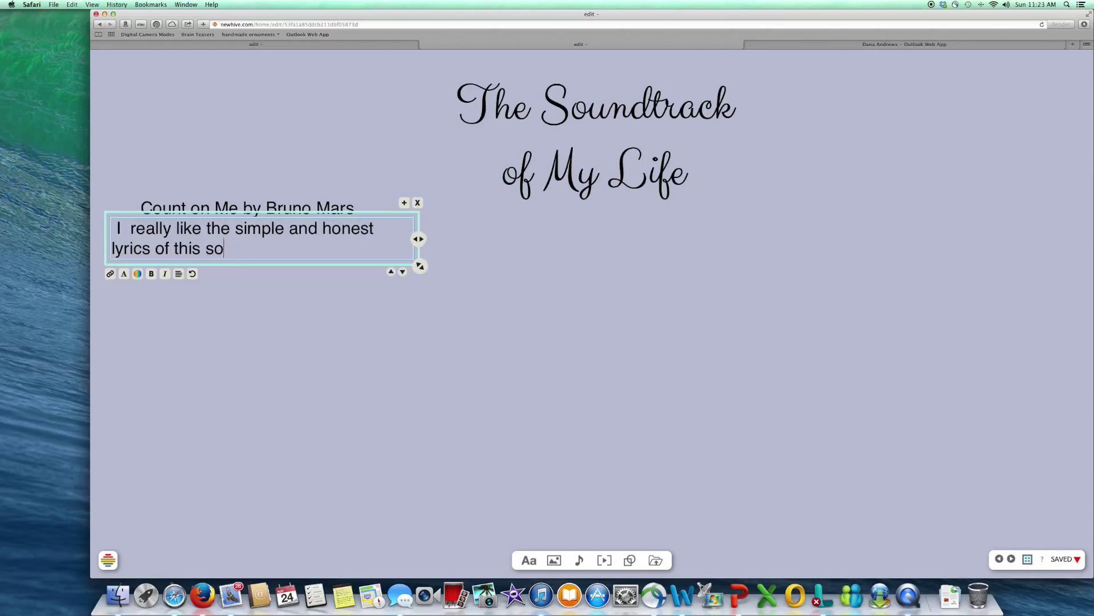
type("ng. To me it exemplifies the idea of friendship, and friends are an imp")
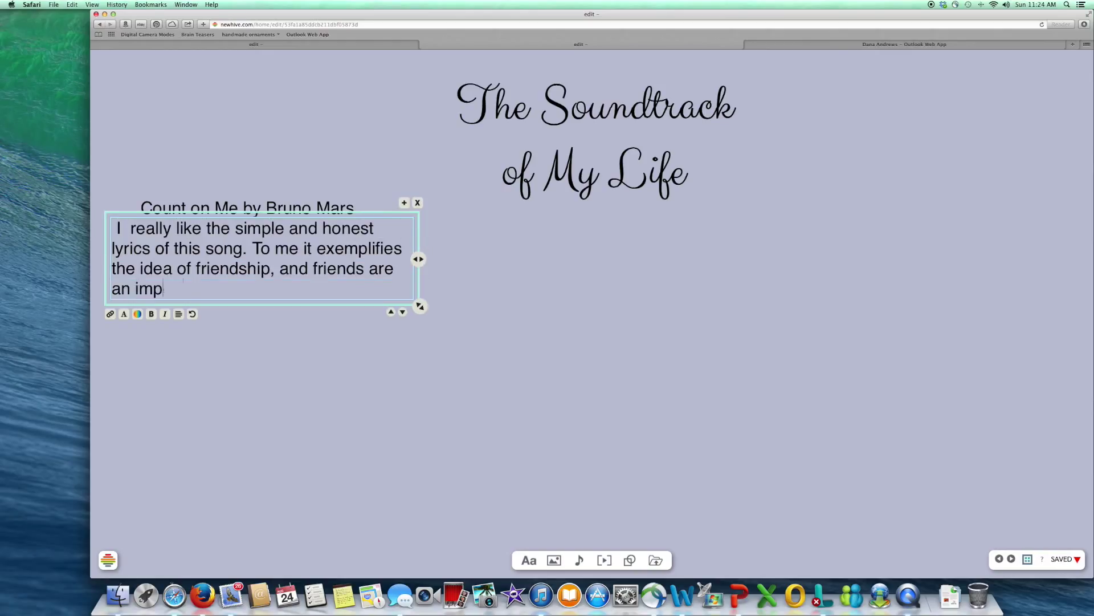
type("ortant part of my life. My favorite line in the song is:")
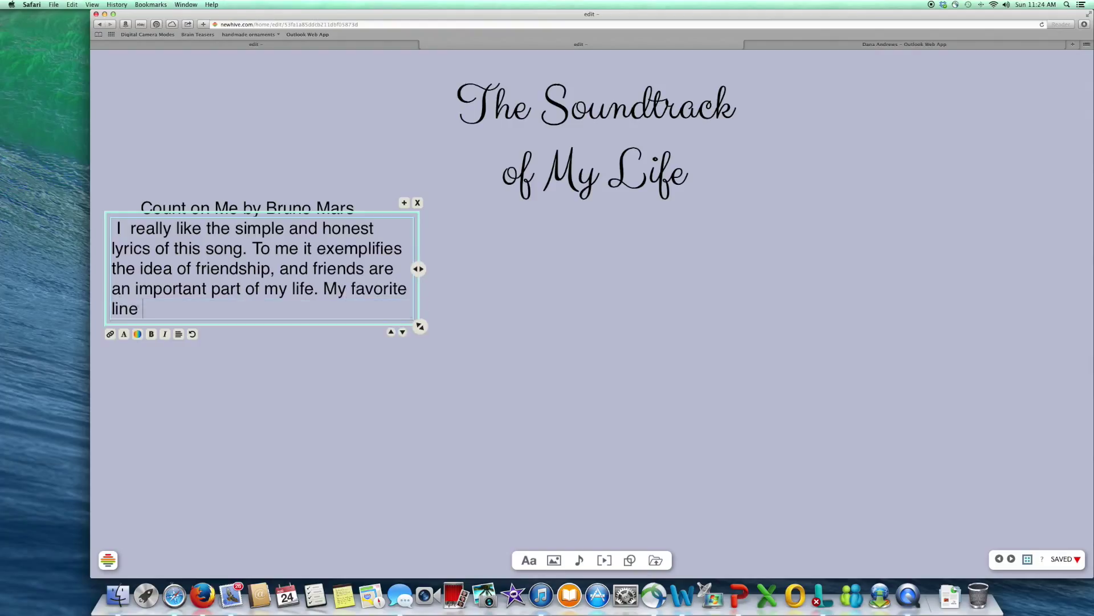
key("Return")
key("Return")
type("\"Find out what we're made of")
key("Return")
type("When w")
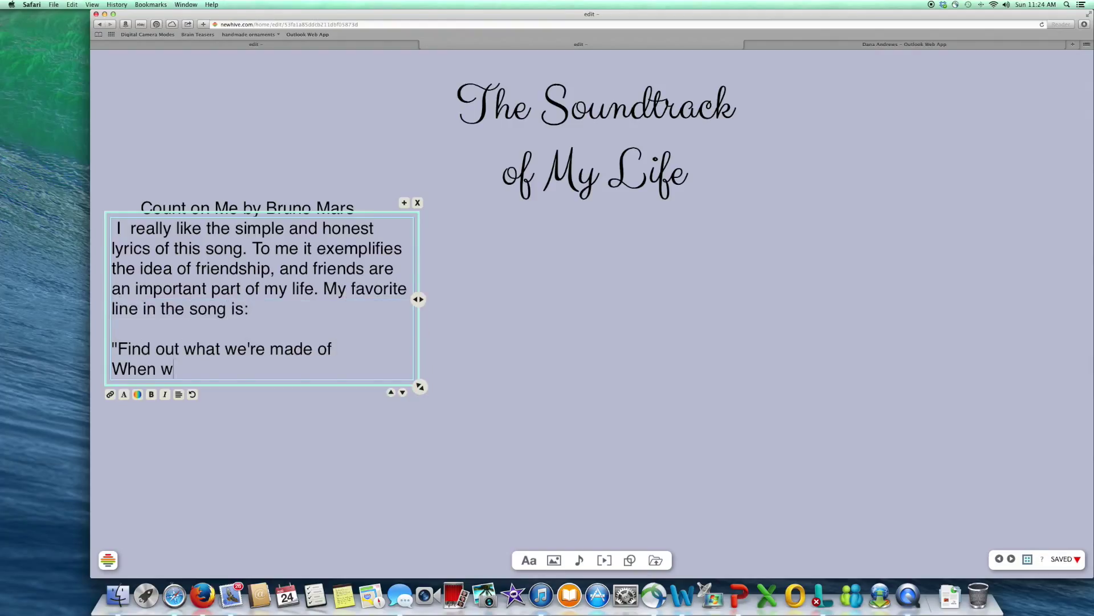
type("e are called to help our friends in need.\"")
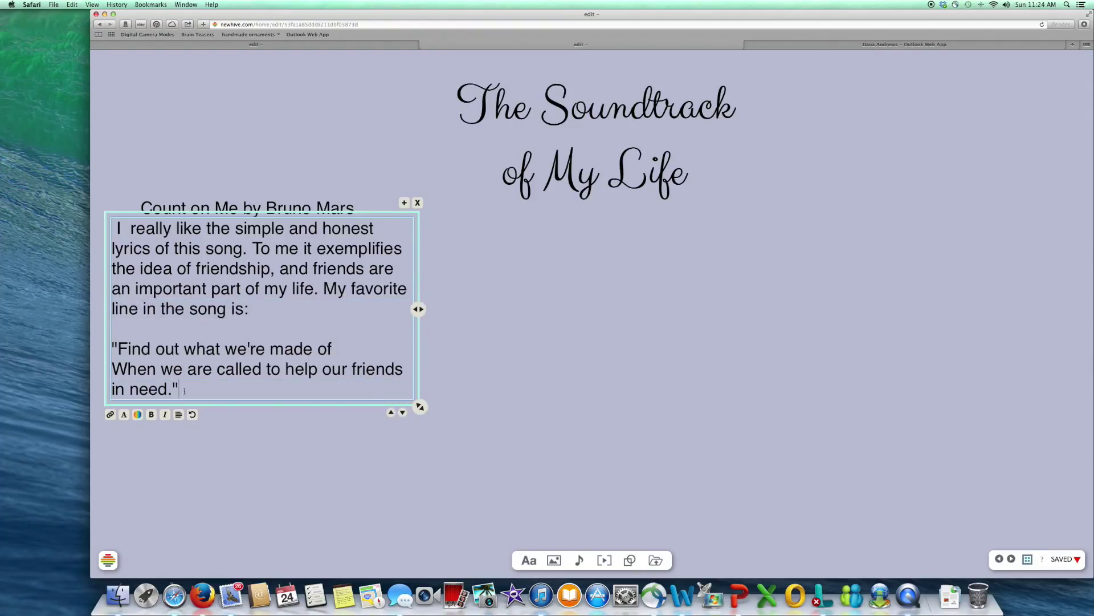
left_click_drag(184, 391, 112, 348)
left_click(164, 414)
left_click(124, 414)
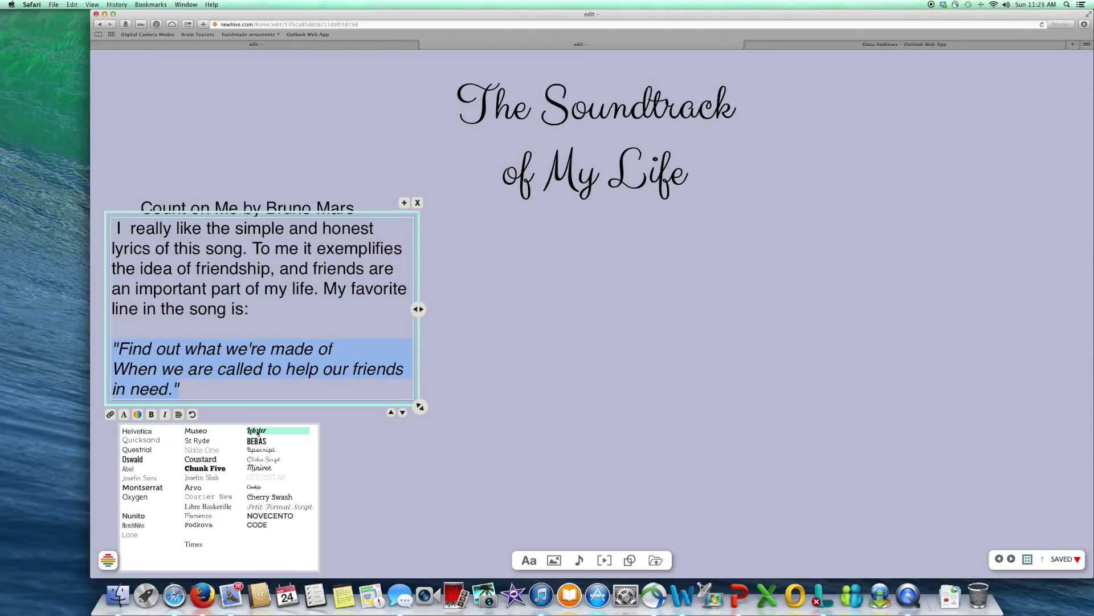
Step: Set the lyric quote in Lobster and give the description paragraph a new font
left_click(257, 431)
left_click_drag(250, 311, 119, 228)
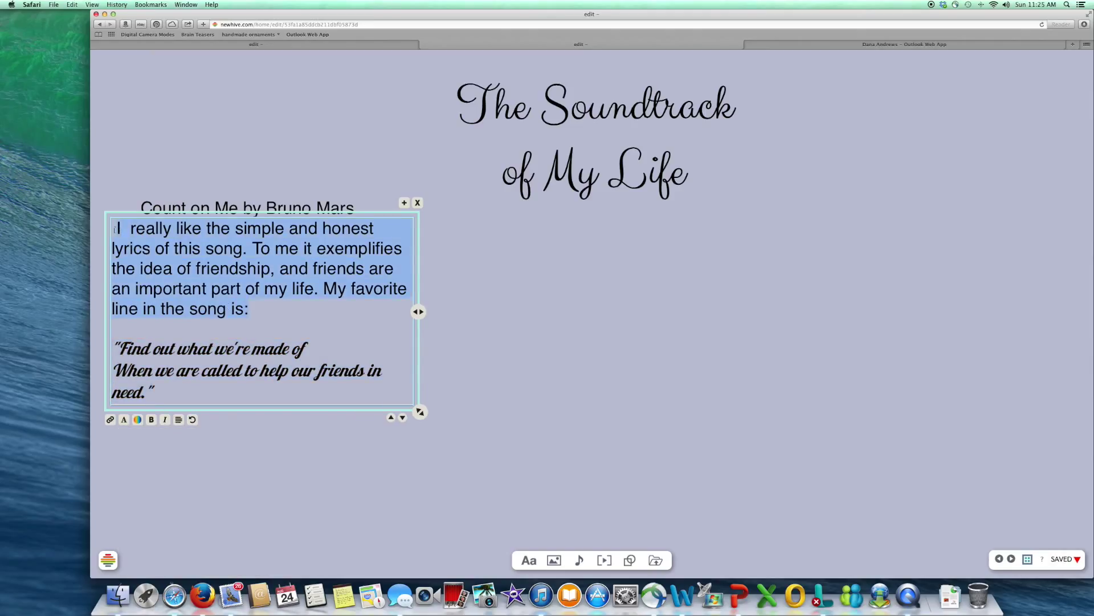
left_click(124, 419)
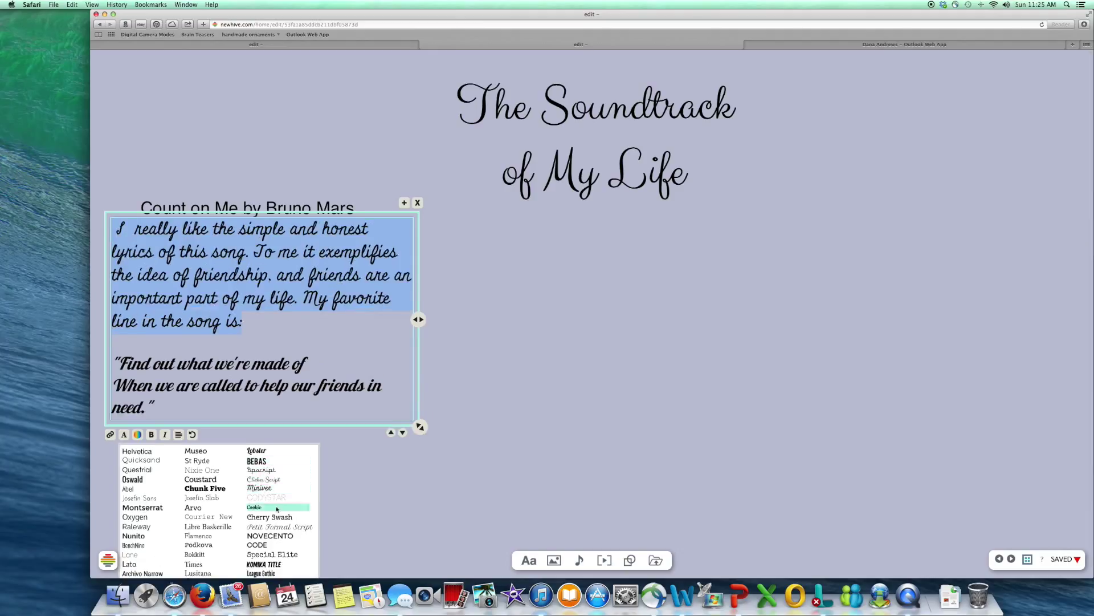
left_click(342, 208)
Step: Set the song heading in Cherry Swash and align it with the paragraph's left edge
left_click_drag(354, 208, 141, 208)
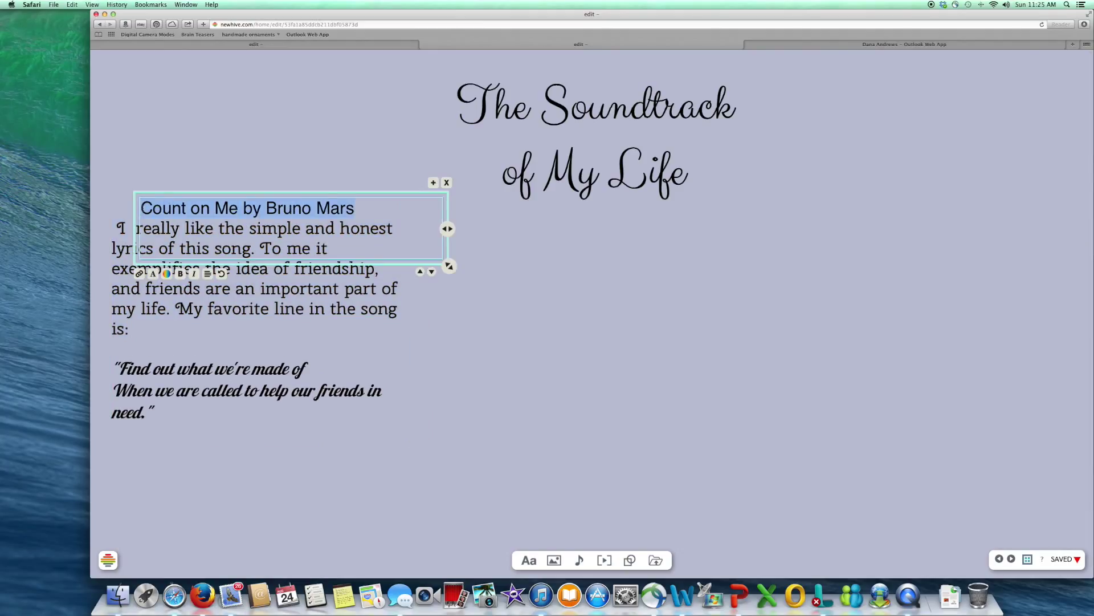
left_click(153, 274)
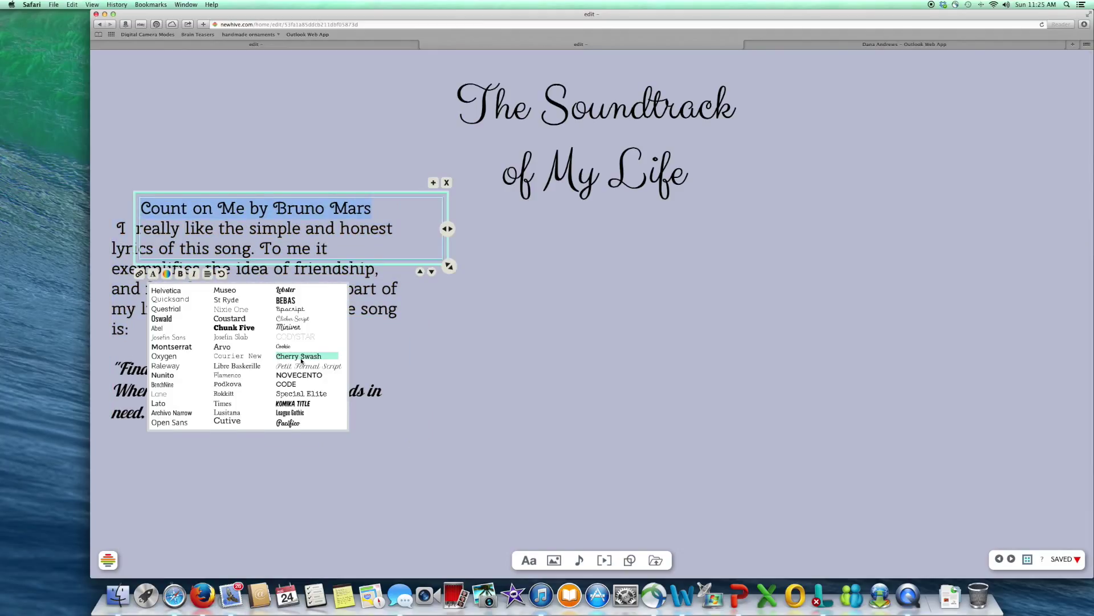
left_click(302, 356)
left_click_drag(345, 195, 320, 195)
left_click(319, 472)
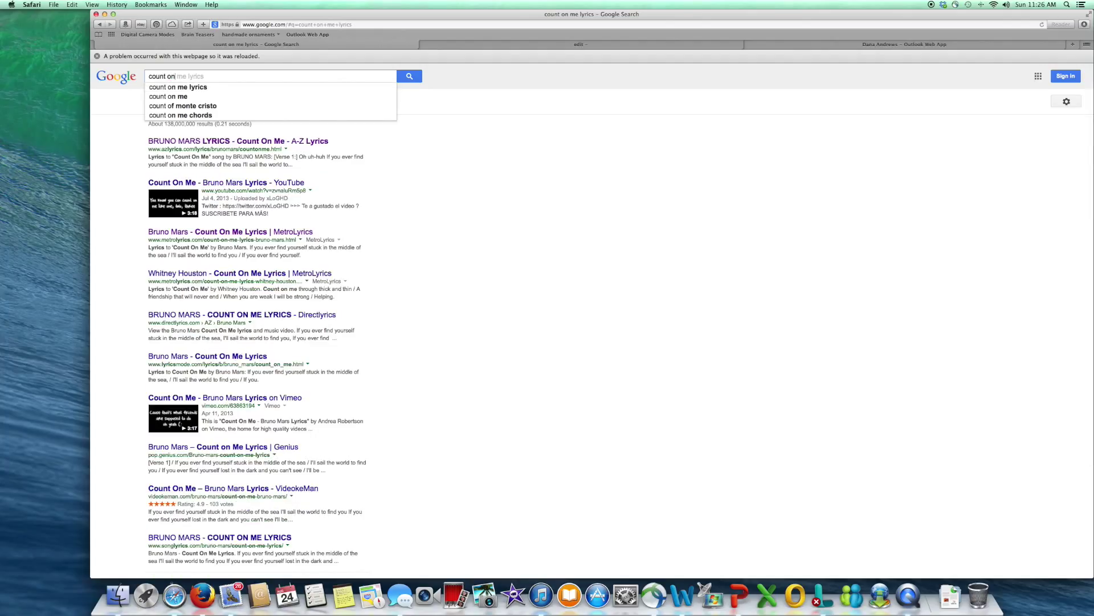
Step: Search Google Images for 'count on me' and save the Count ON me Like 1,2,3 cover to Downloads
type("me")
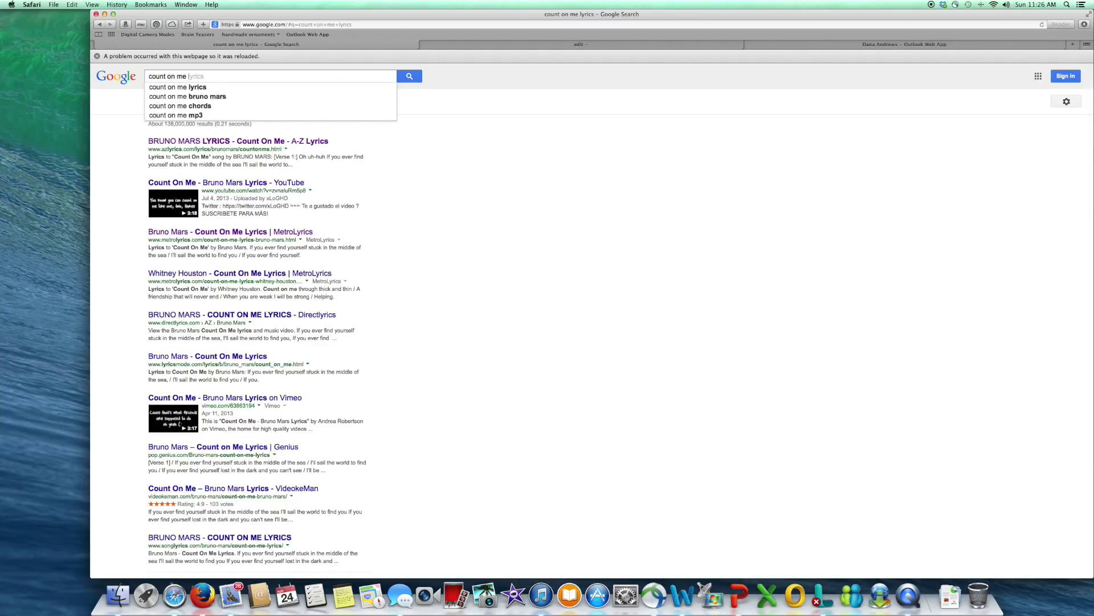
key("Return")
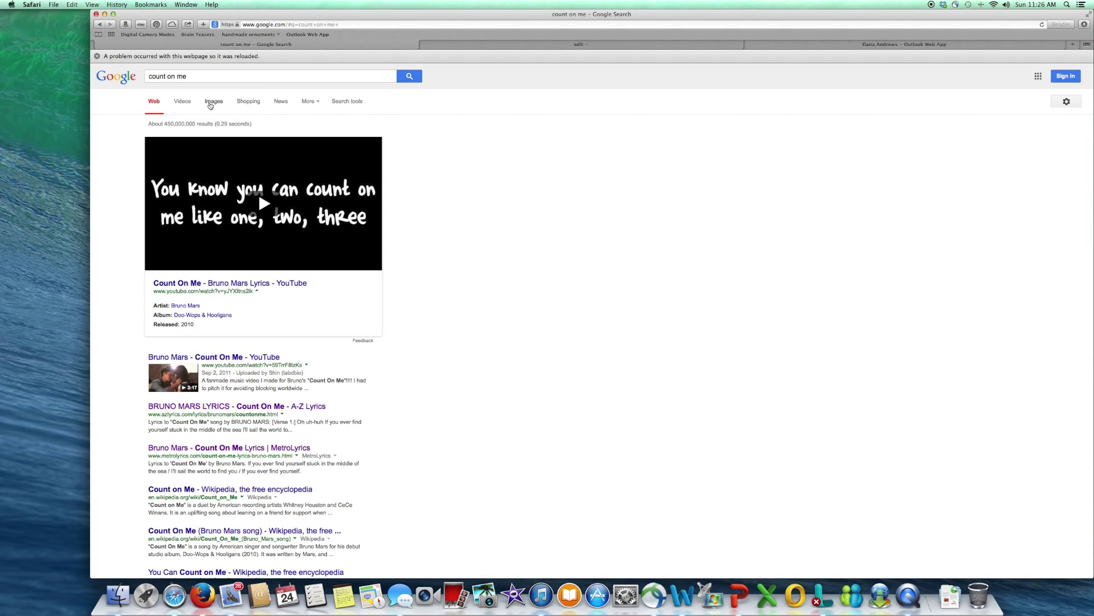
left_click(209, 104)
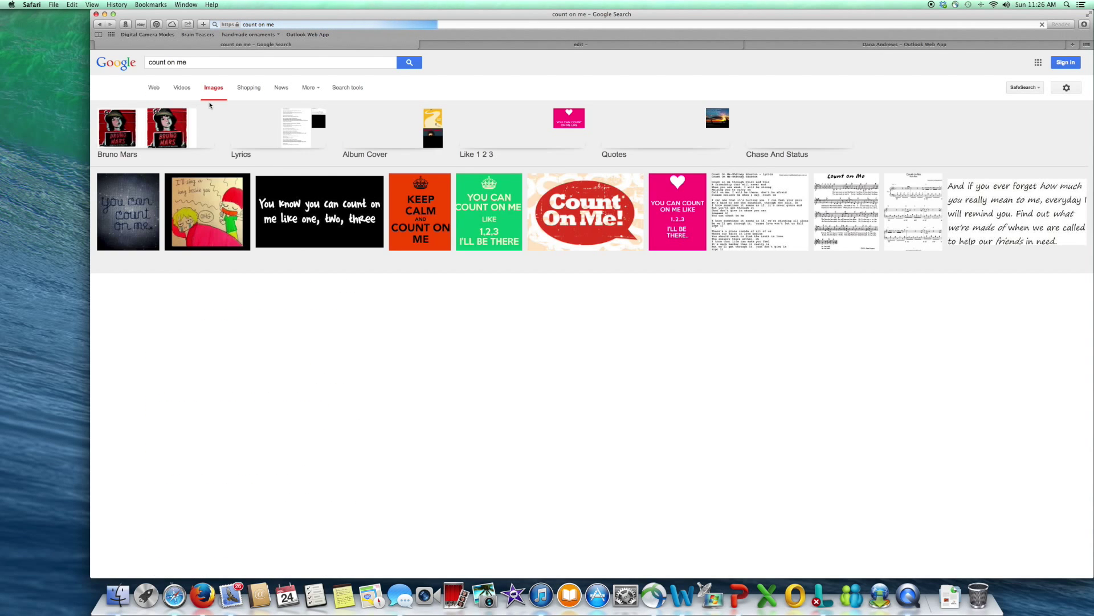
scroll(210, 105, "down", 5)
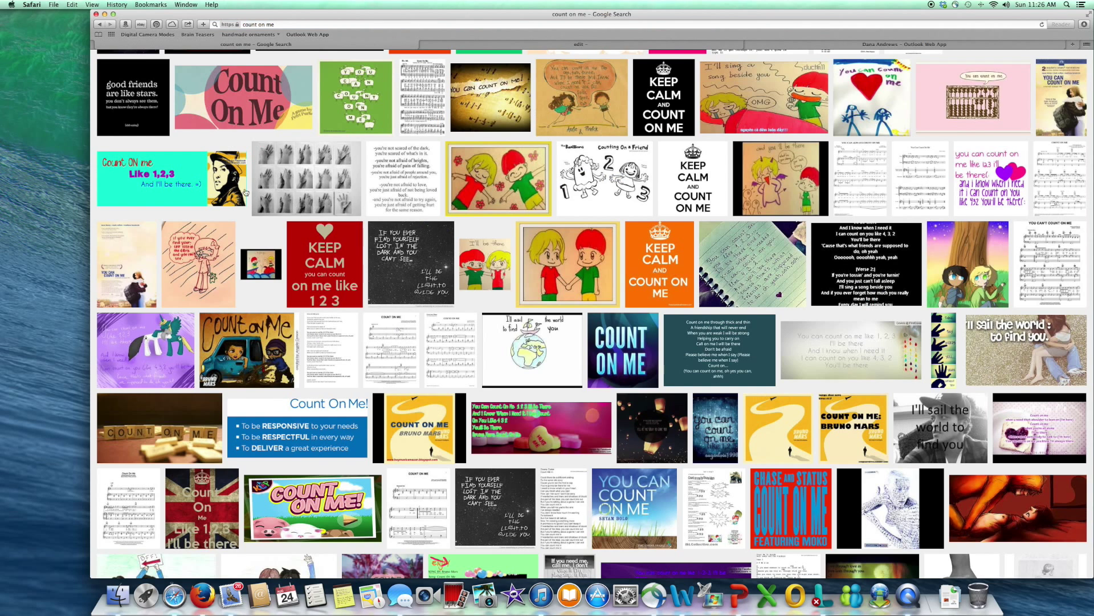
left_click(177, 181)
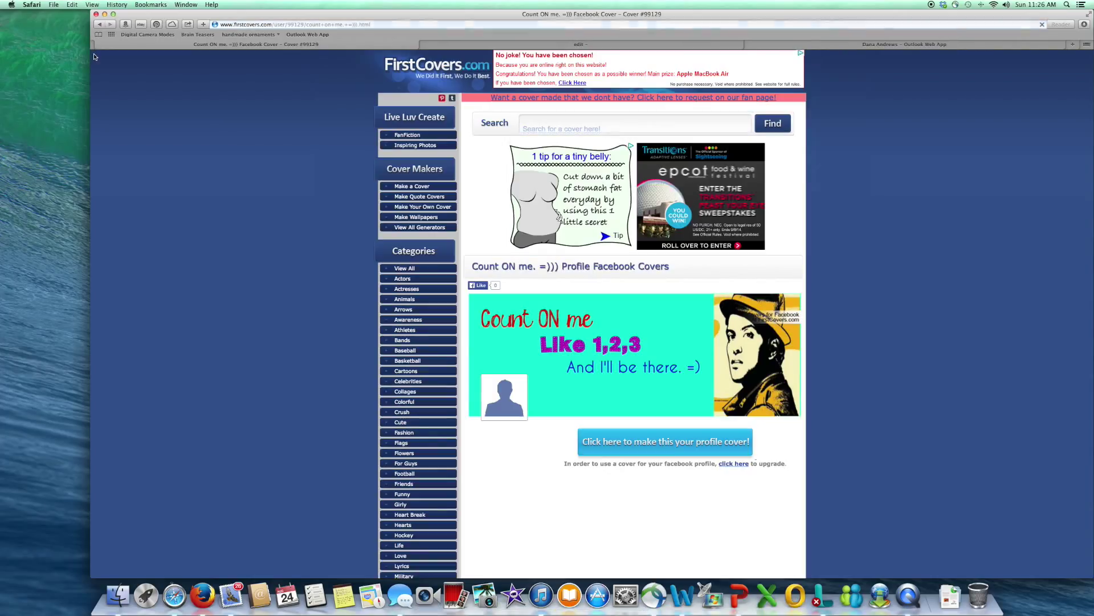
right_click(646, 388)
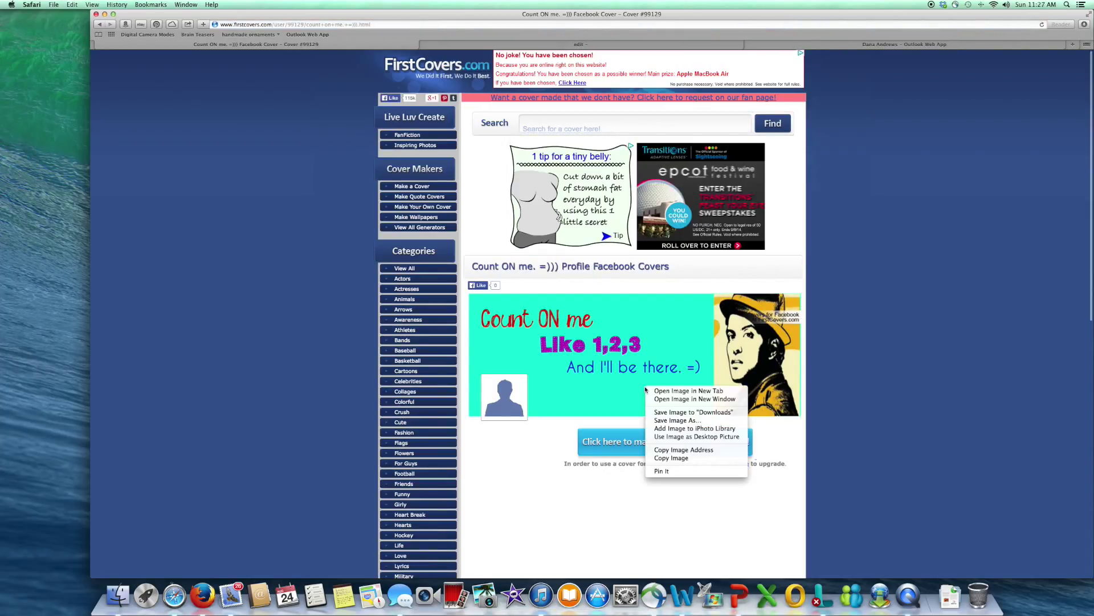
left_click(664, 411)
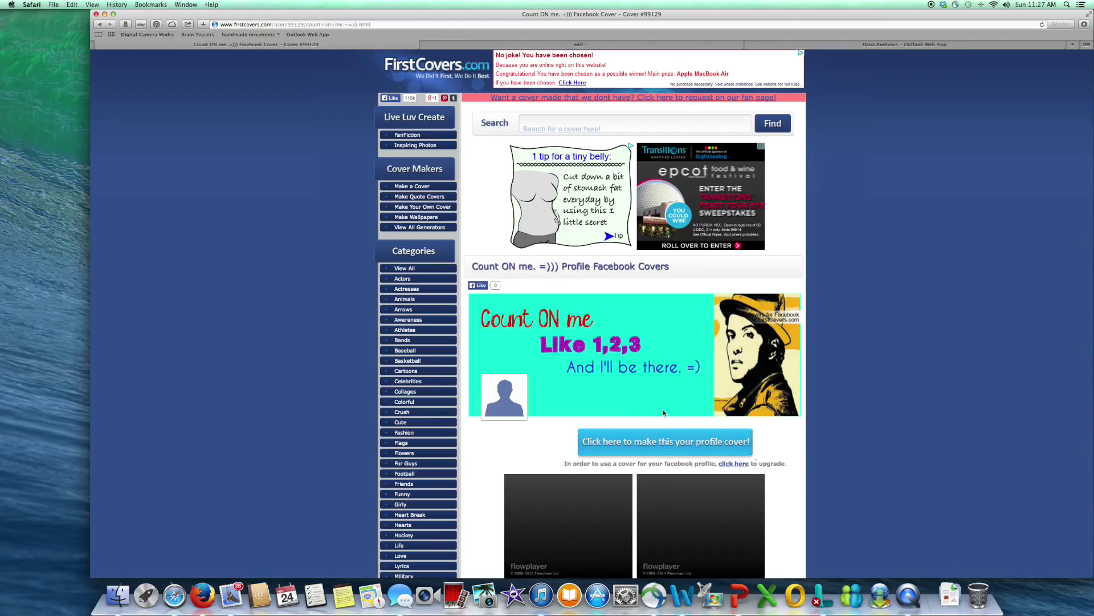
Step: Upload the saved count_on_me cover image from Downloads onto the poster
left_click(585, 45)
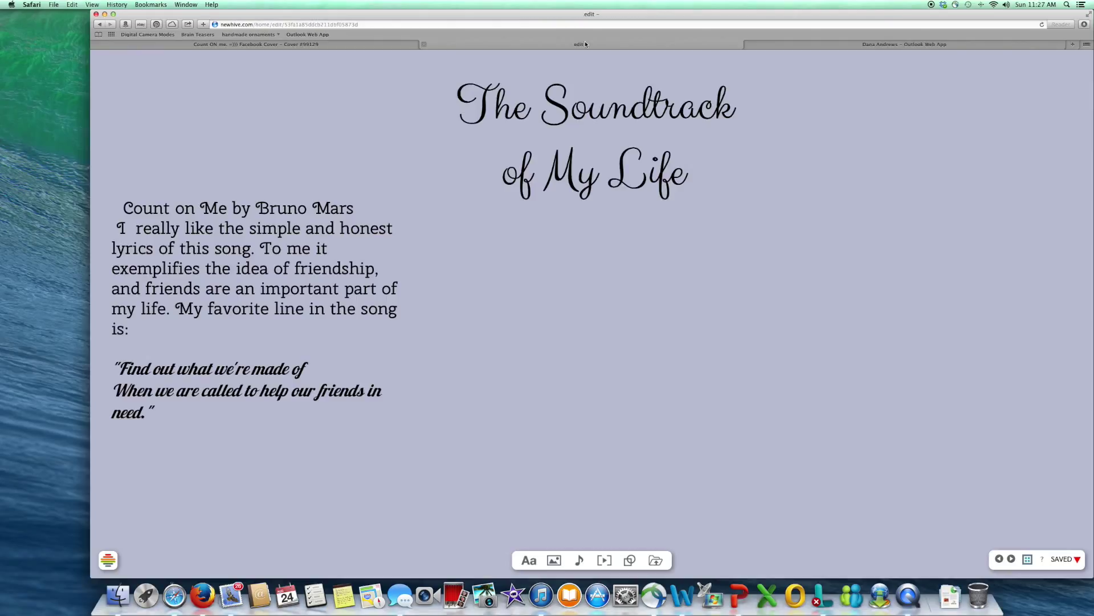
mouse_move(554, 559)
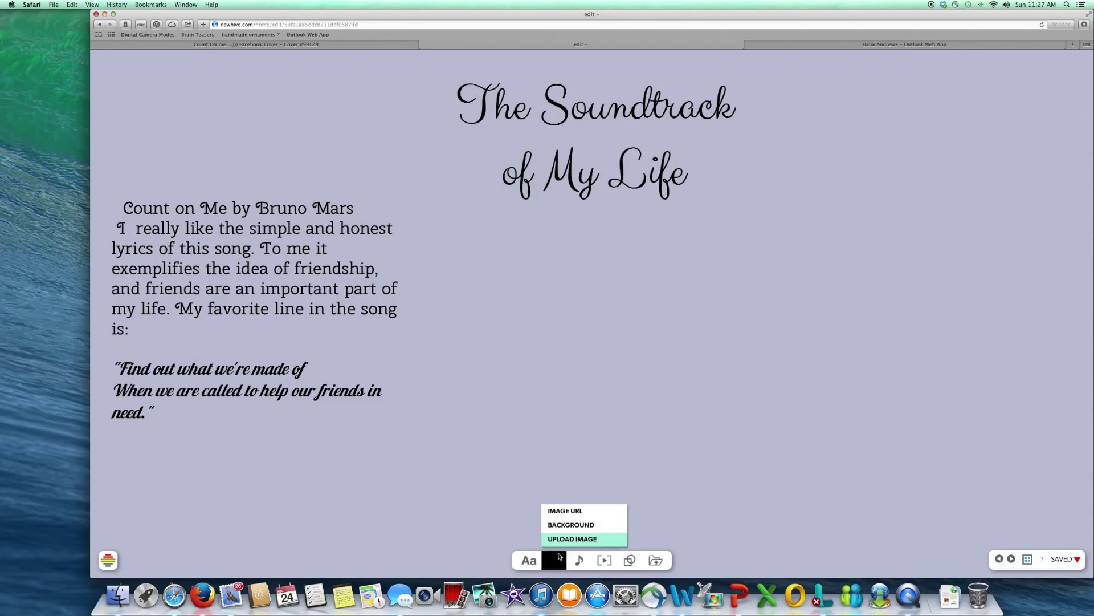
left_click(566, 540)
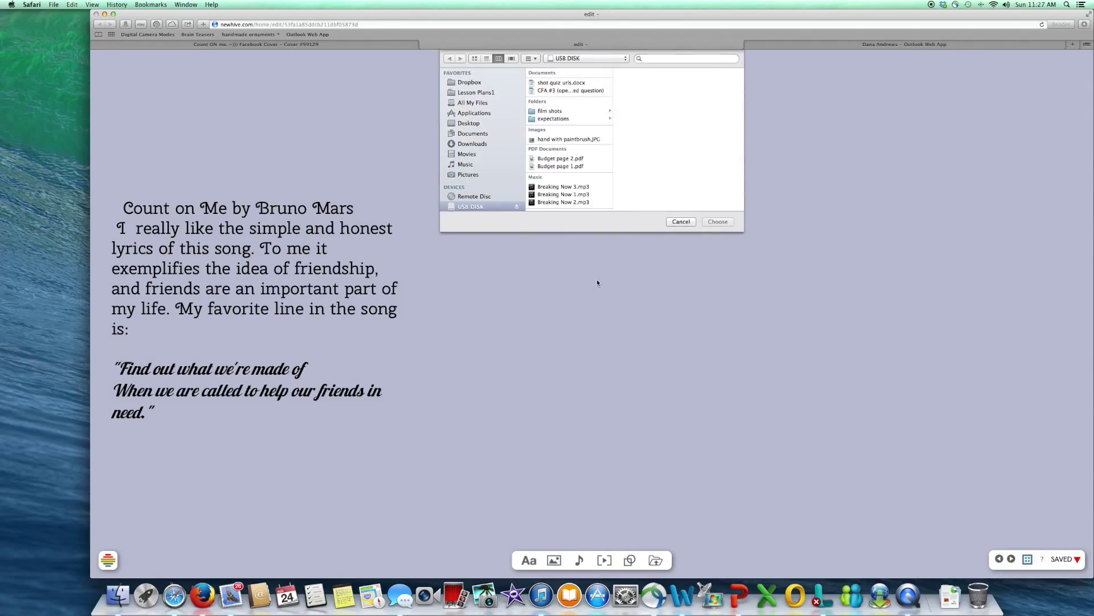
left_click(478, 144)
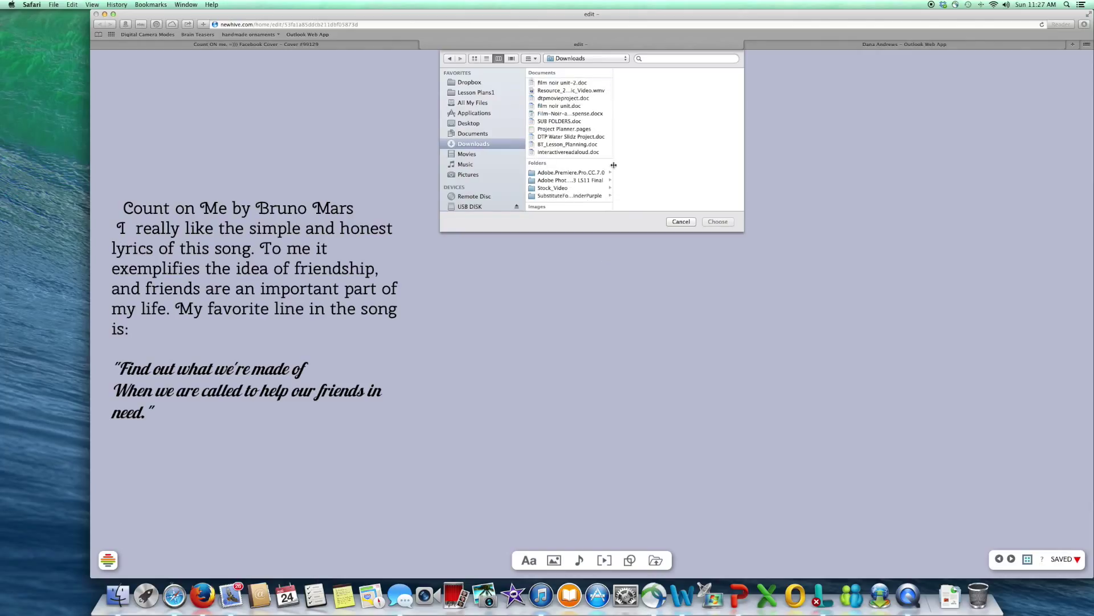
scroll(614, 165, "down", 3)
left_click(564, 184)
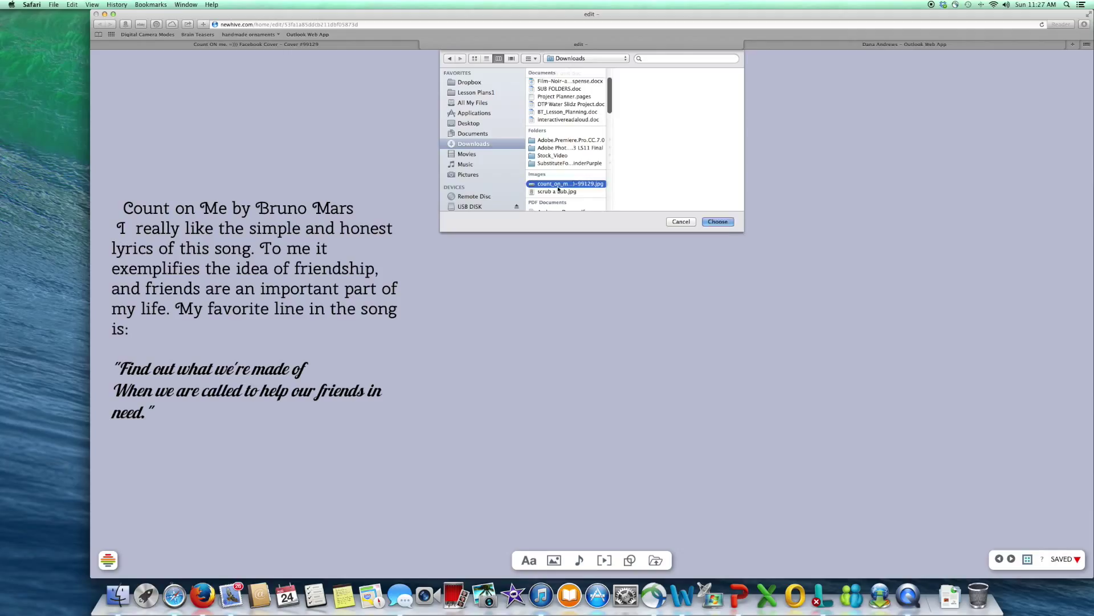
left_click(718, 221)
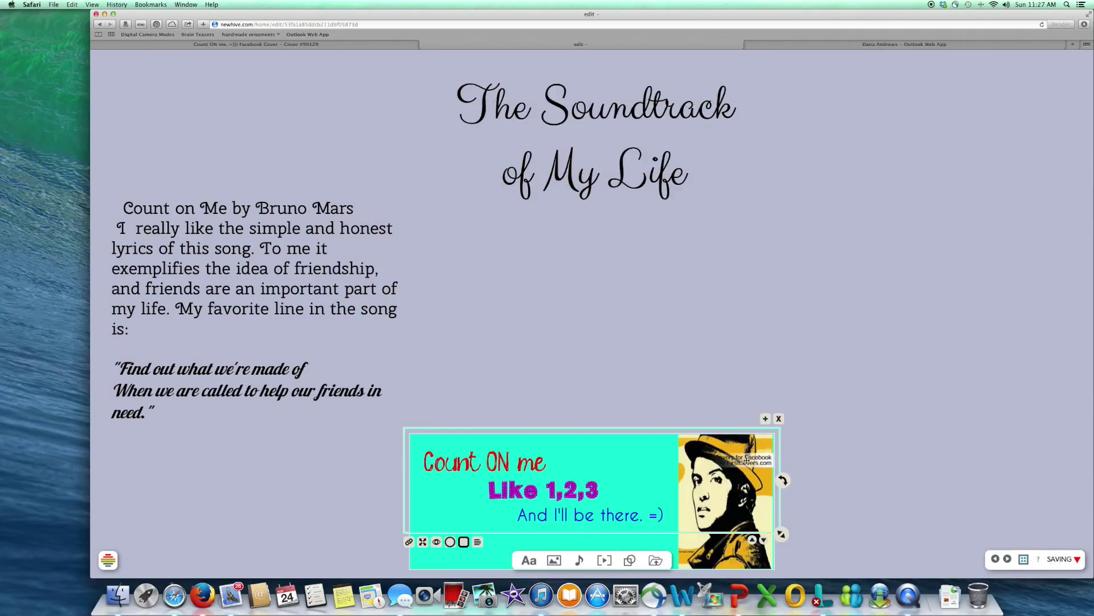
Step: Move the cover image to the top-left, tilt it slightly counter-clockwise and shrink it
left_click_drag(702, 455, 401, 84)
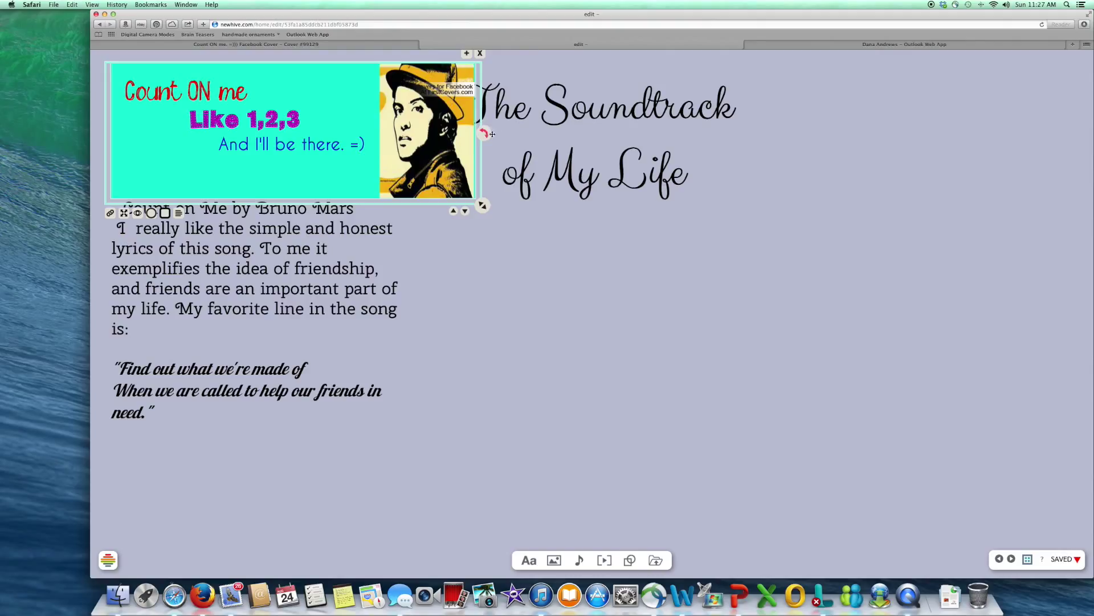
left_click_drag(492, 134, 484, 119)
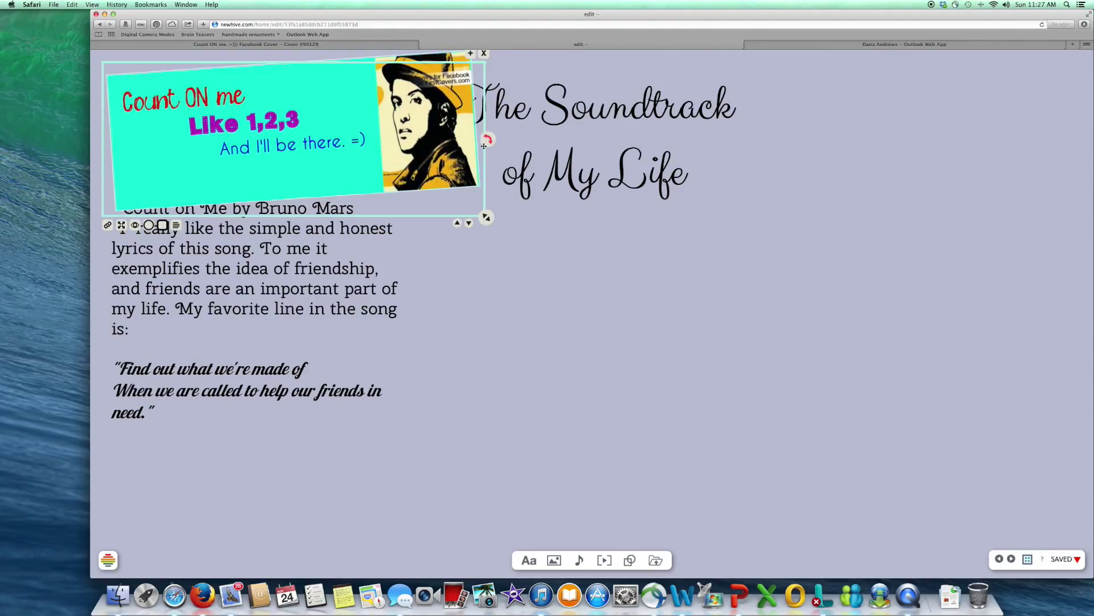
left_click_drag(434, 140, 402, 129)
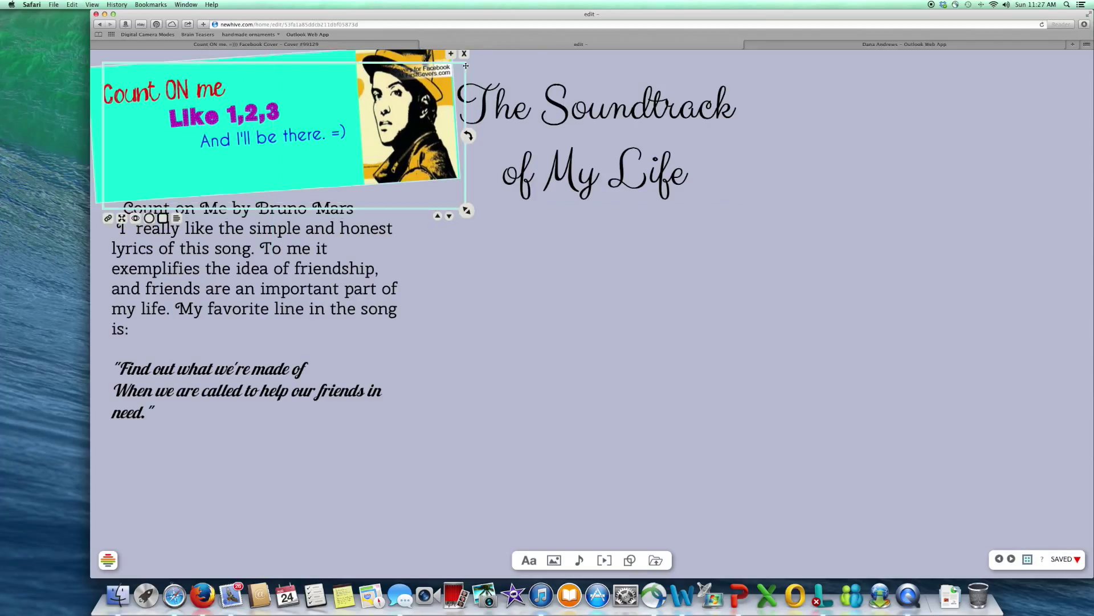
left_click_drag(466, 211, 344, 162)
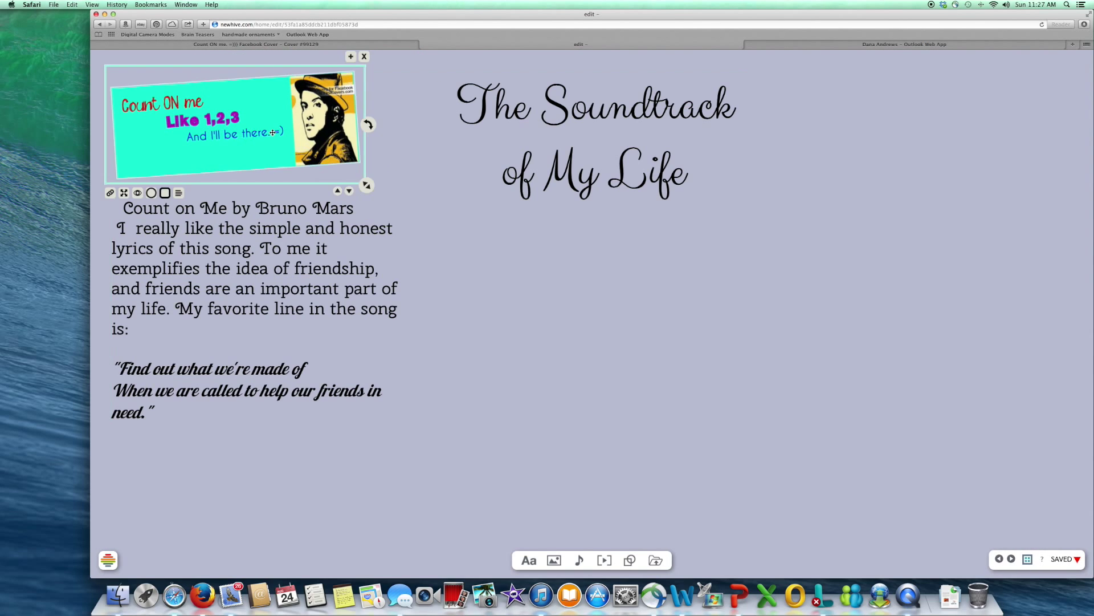
Step: Shrink the song title and lyrics boxes and stack them just beneath the cover
left_click(308, 249)
left_click_drag(421, 432, 349, 354)
left_click(300, 209)
left_click_drag(438, 250, 350, 250)
left_click_drag(268, 192, 271, 172)
left_click(220, 365)
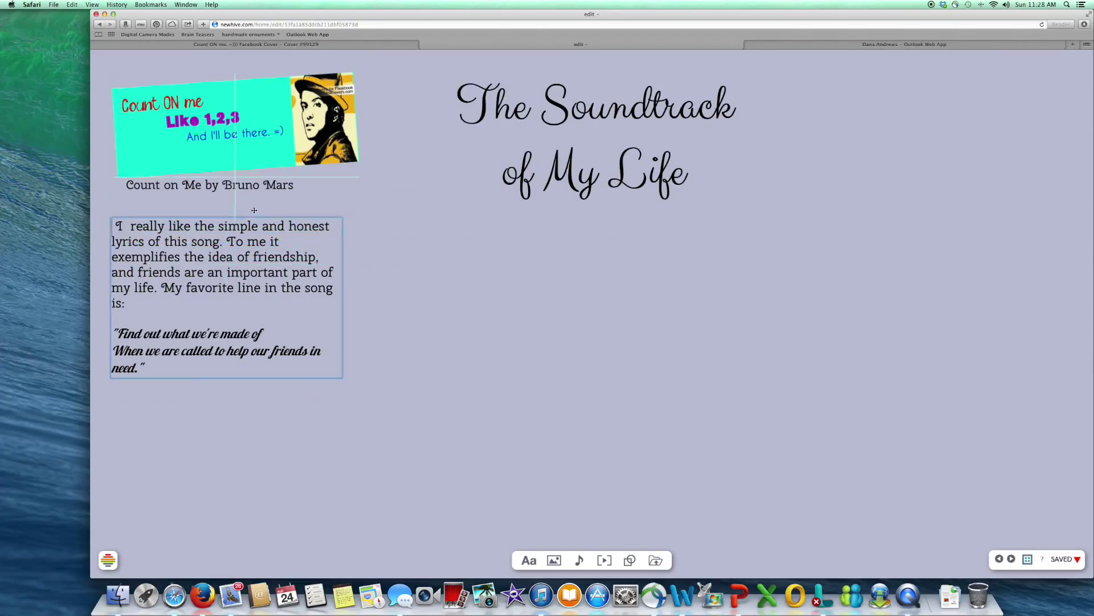
left_click_drag(221, 388, 228, 361)
left_click_drag(354, 357, 335, 341)
left_click(334, 381)
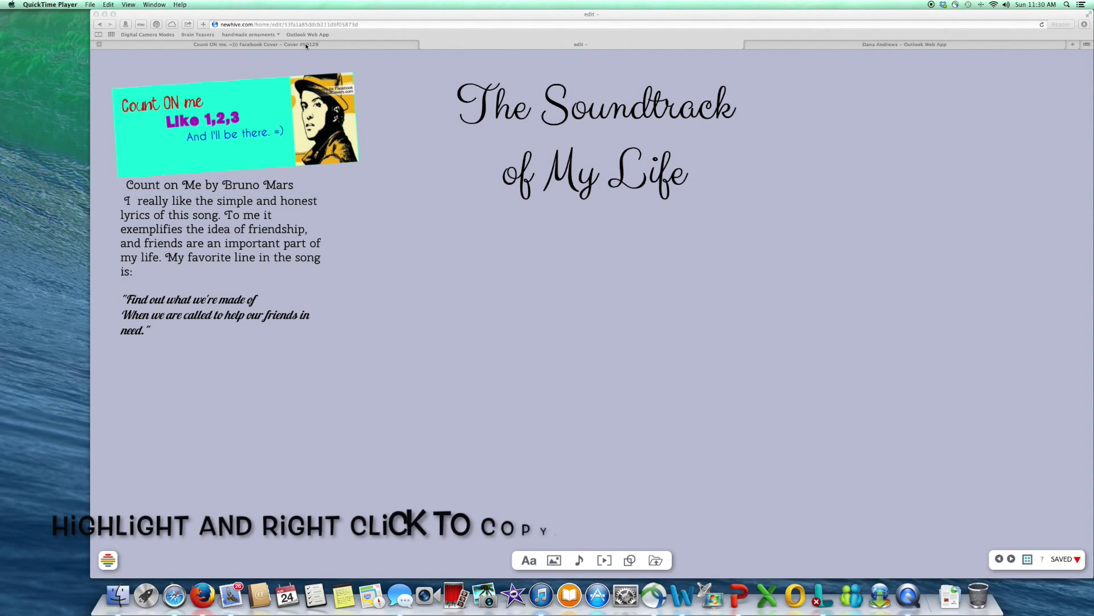
Step: Copy the FirstCovers cover page's web address and return to the poster
left_click(307, 45)
left_click(353, 25)
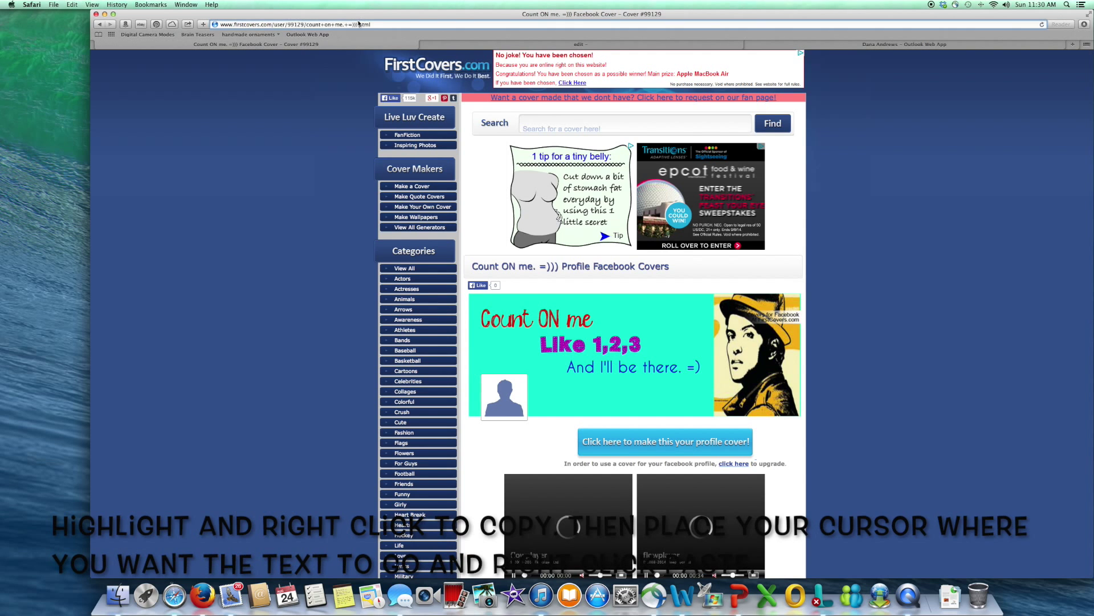
right_click(359, 24)
left_click(375, 54)
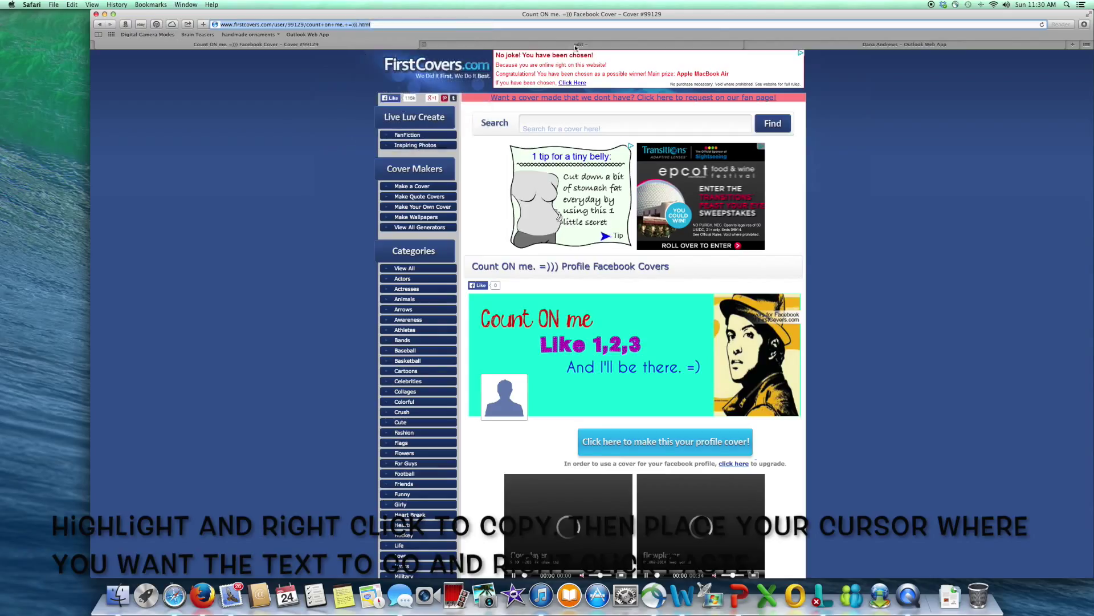
left_click(424, 44)
Step: Paste the FirstCovers URL into a new text box in a thin condensed font, shrunk beneath the cover
left_click(527, 561)
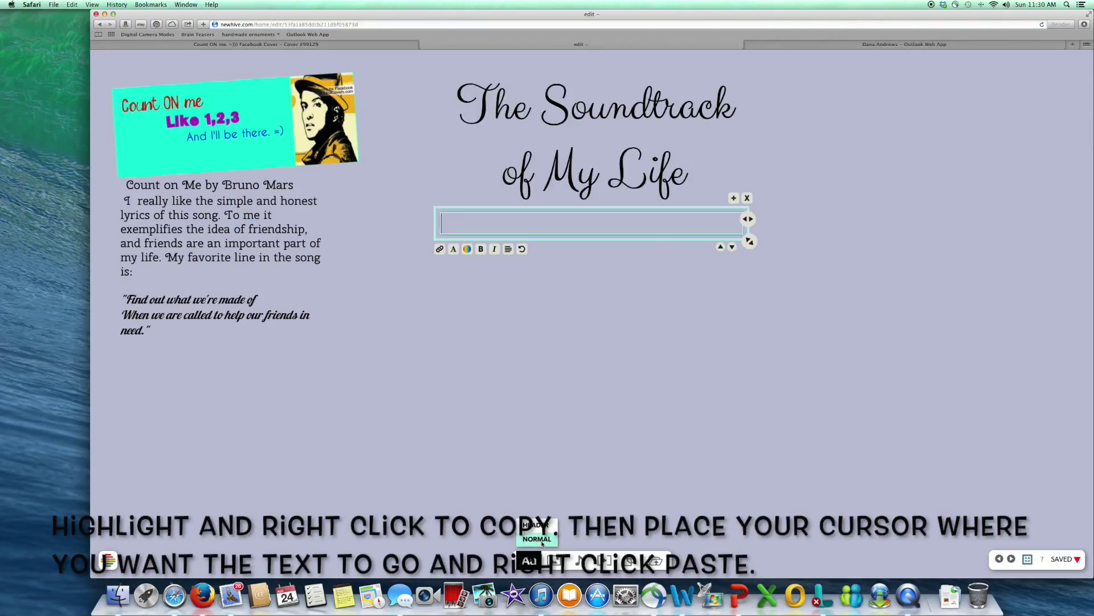
right_click(543, 232)
left_click(560, 253)
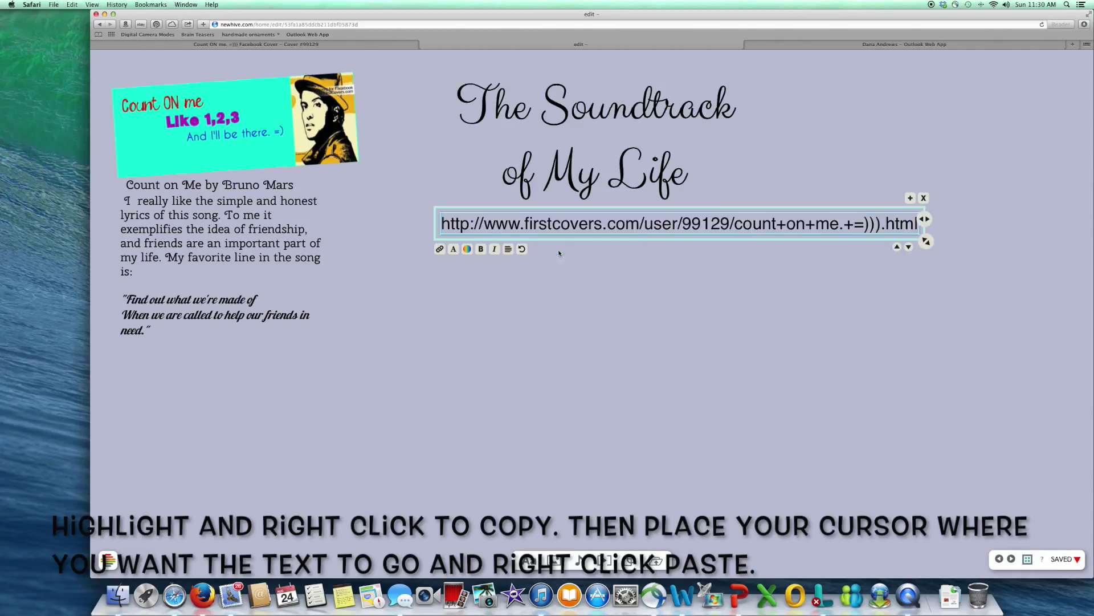
left_click(467, 249)
left_click(467, 249)
left_click_drag(442, 223, 918, 223)
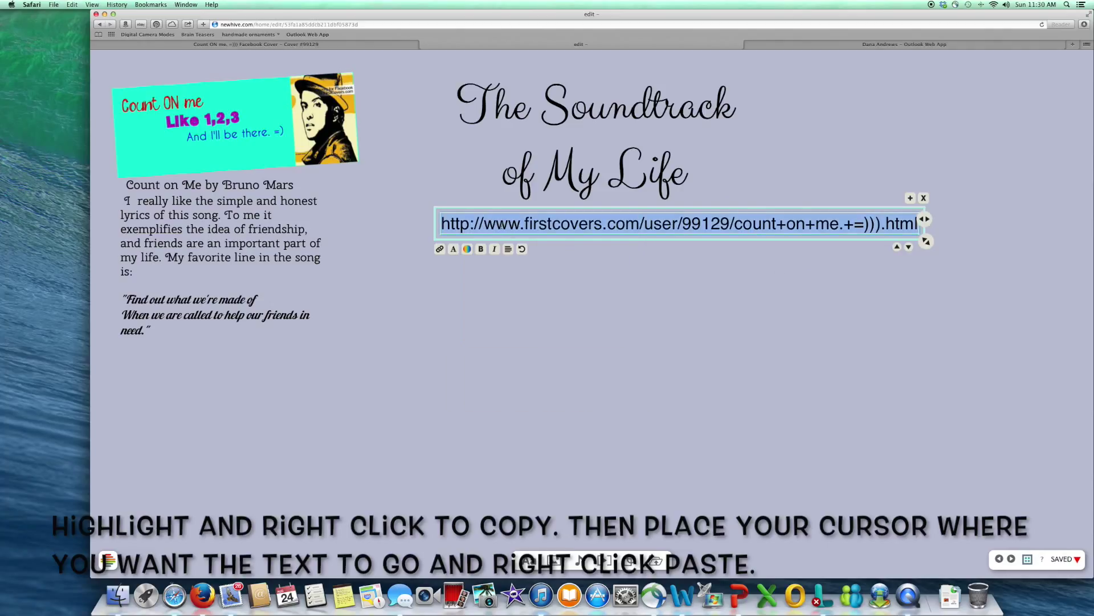
left_click(454, 249)
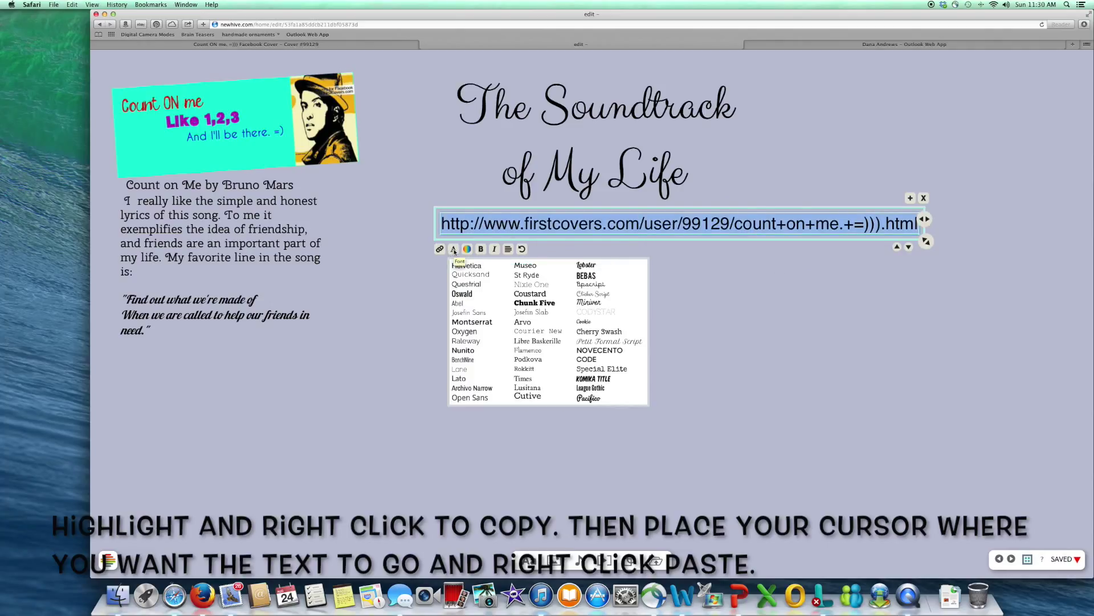
left_click(457, 303)
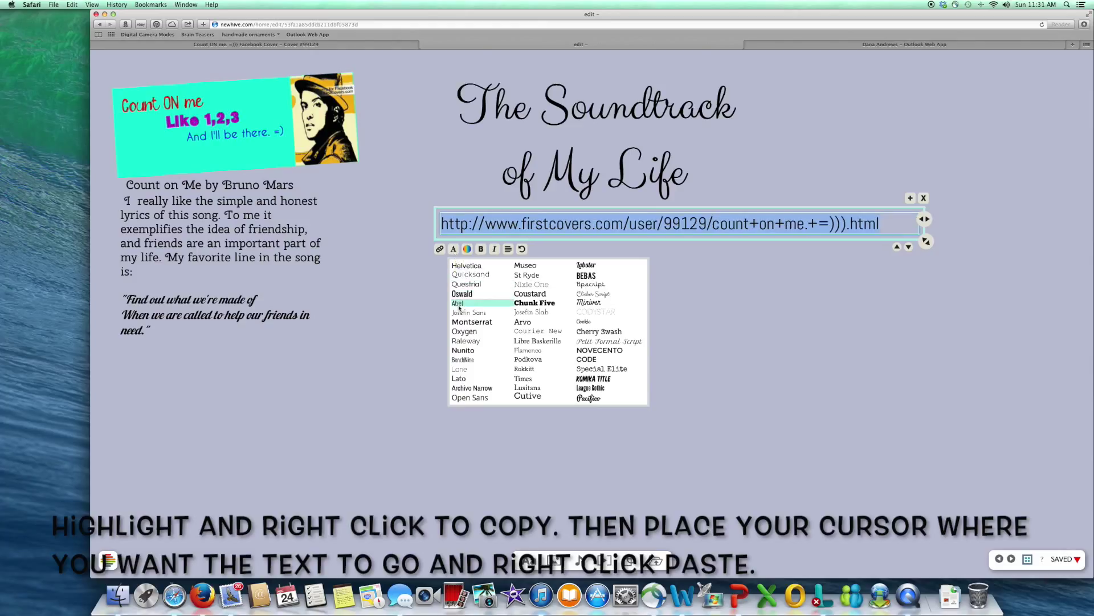
left_click_drag(926, 241, 569, 226)
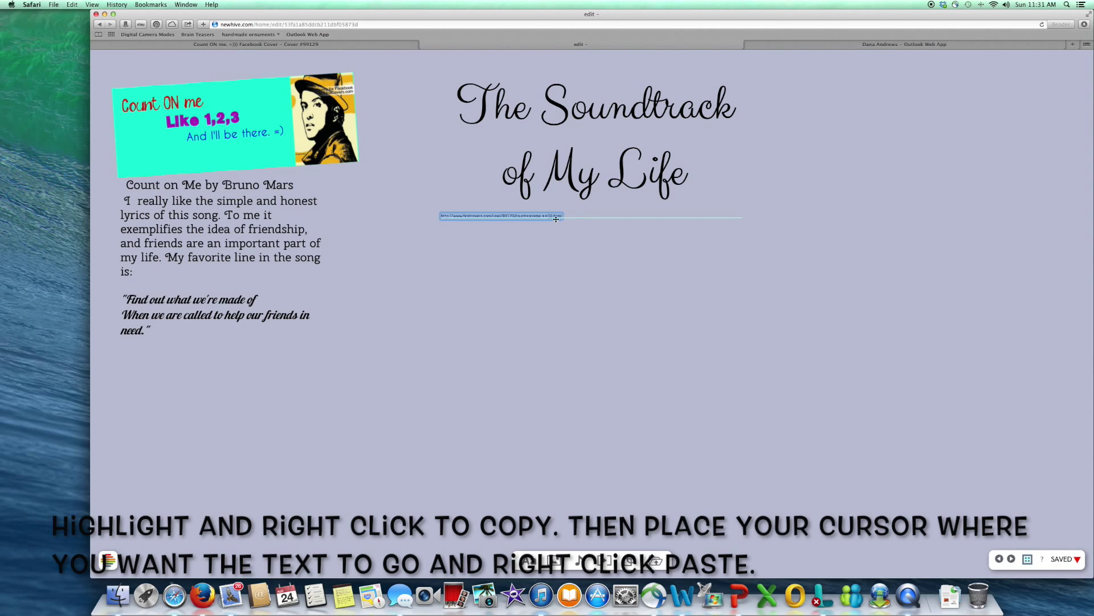
left_click_drag(510, 196, 324, 150)
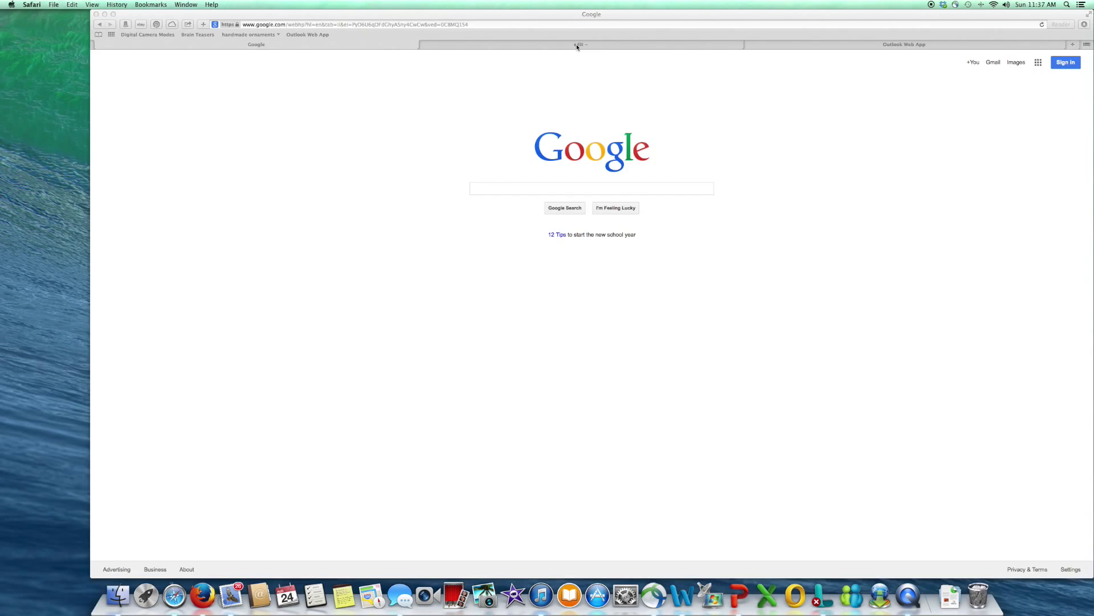
left_click(576, 43)
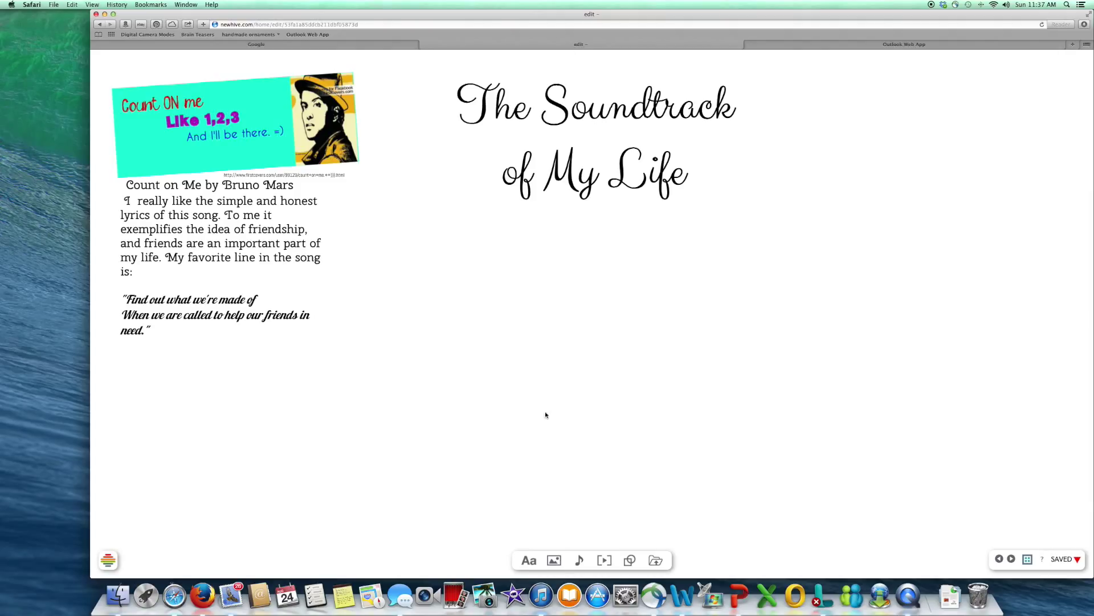
Step: Search Google Images for 'album' and browse the results
left_click(552, 558)
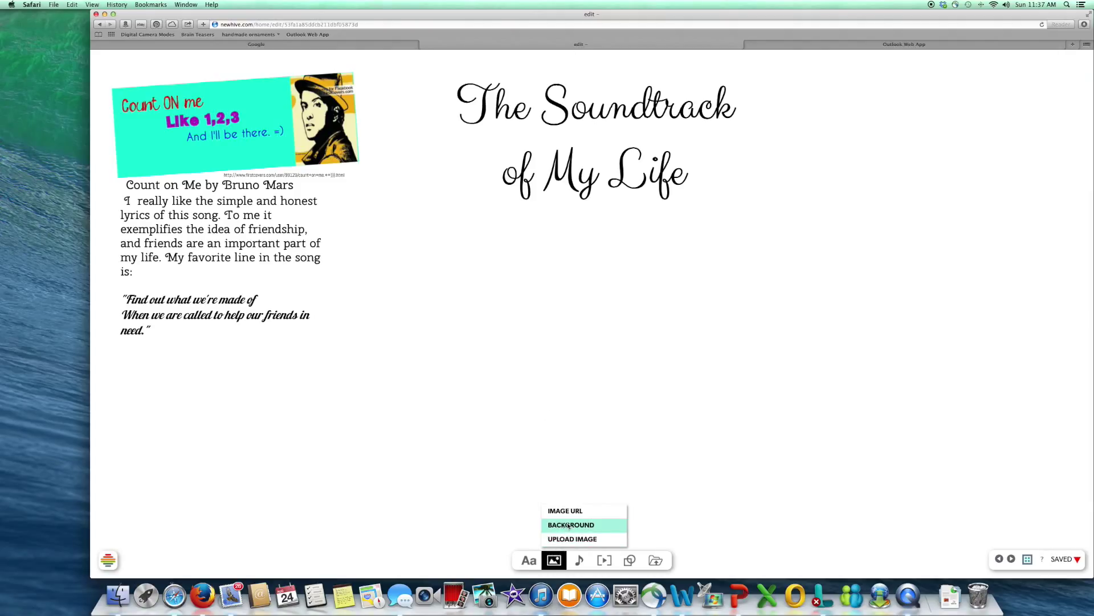
left_click(264, 45)
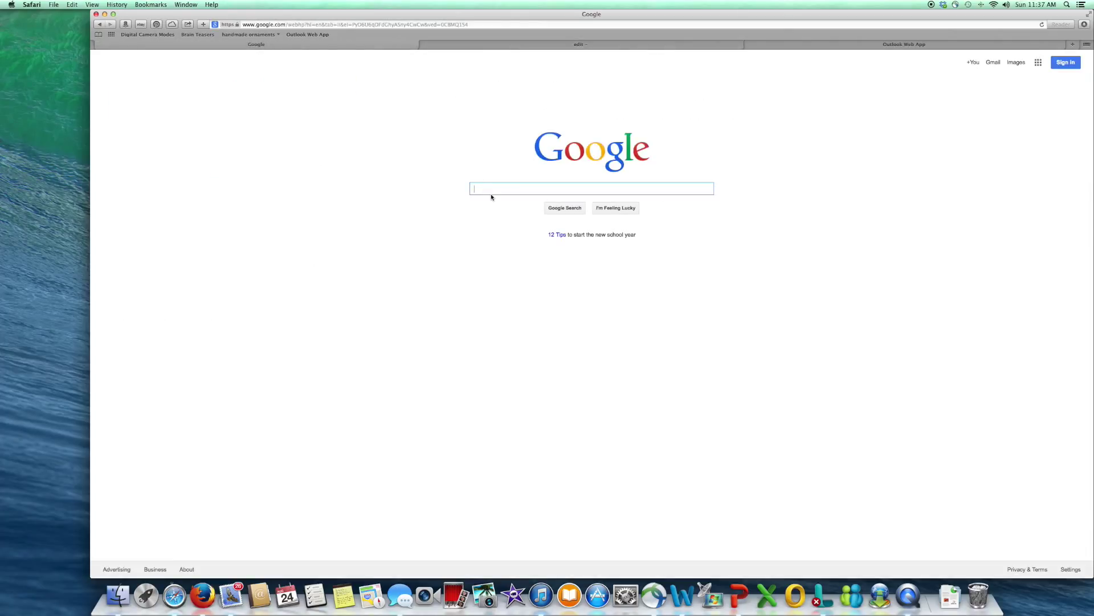
type("album")
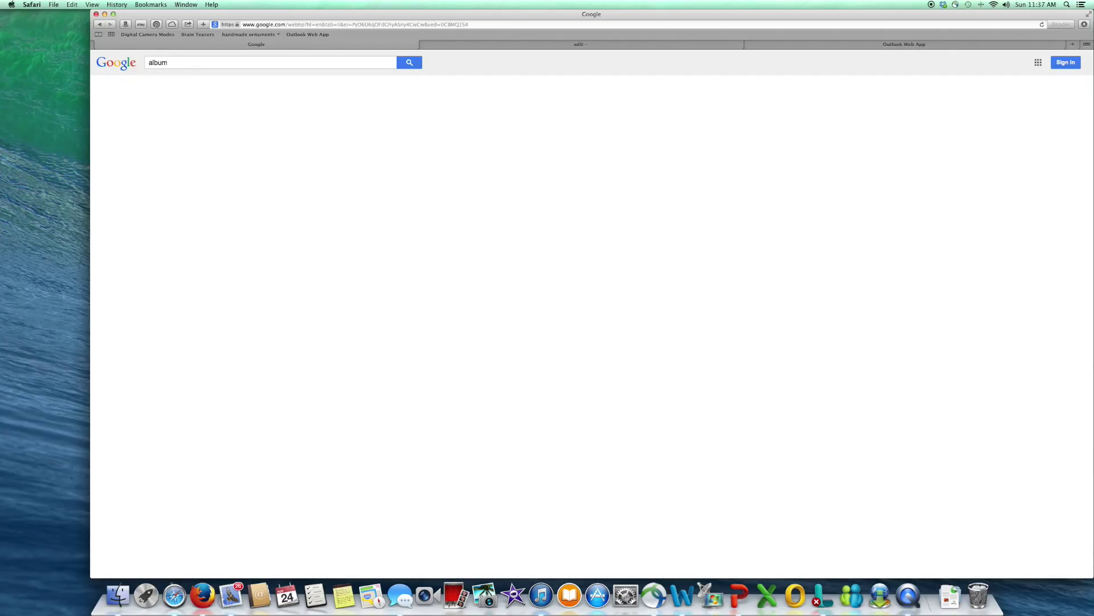
key("Return")
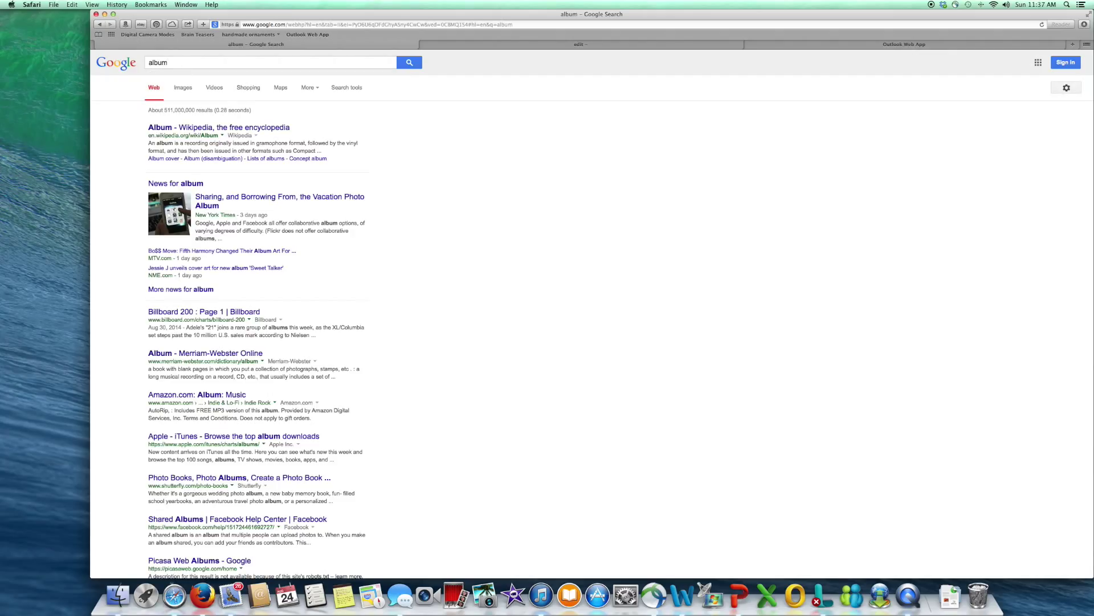
left_click(185, 88)
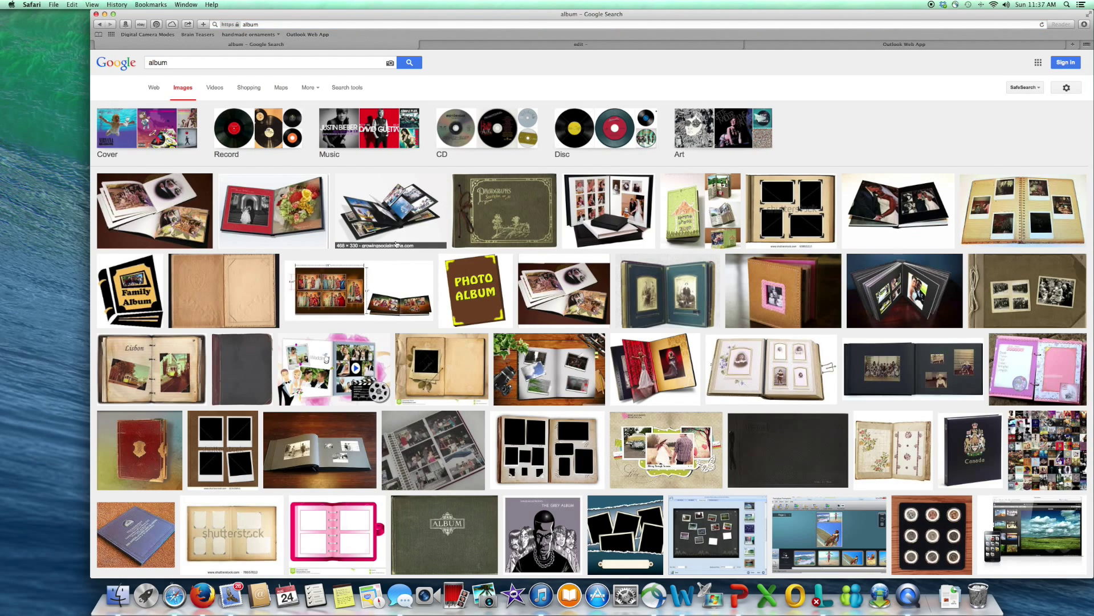
scroll(558, 317, "down", 5)
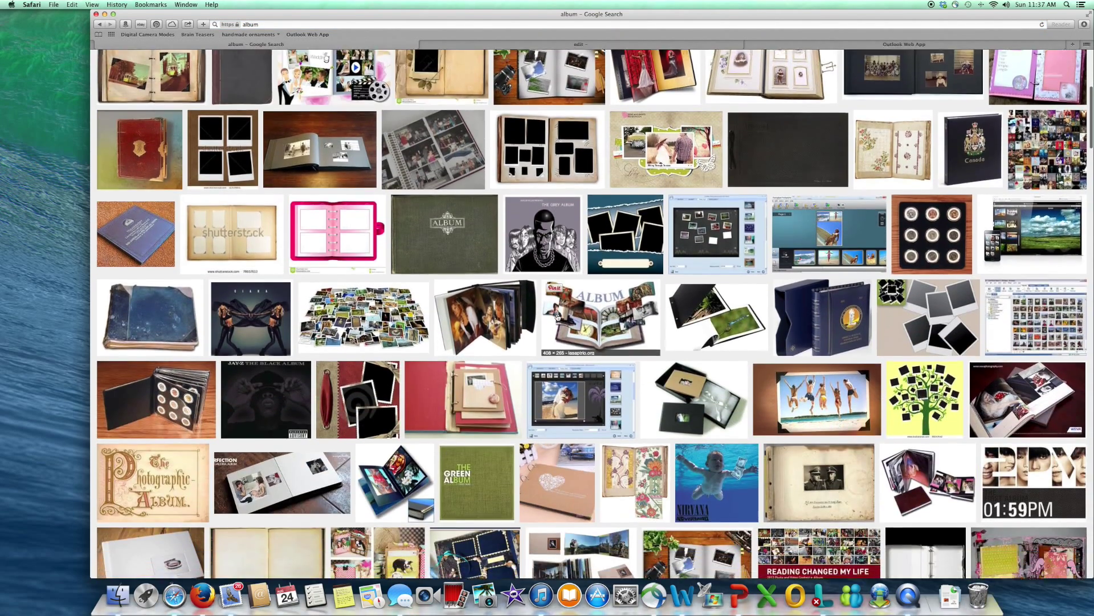
scroll(558, 317, "down", 9)
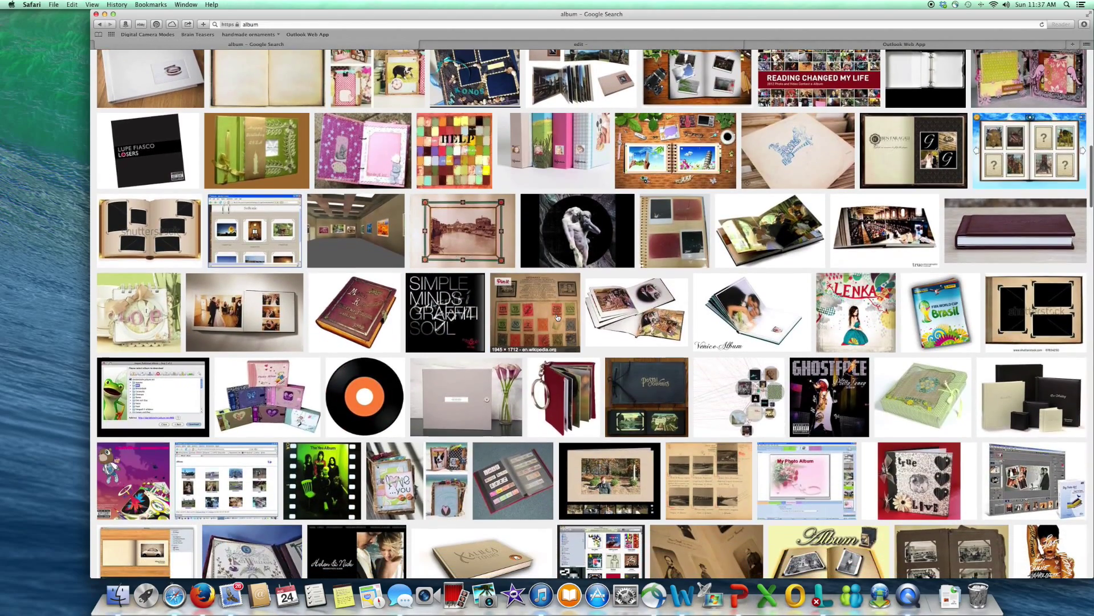
Step: Save the full-size blue vinyl record clip art to Downloads and return to the poster
left_click(382, 385)
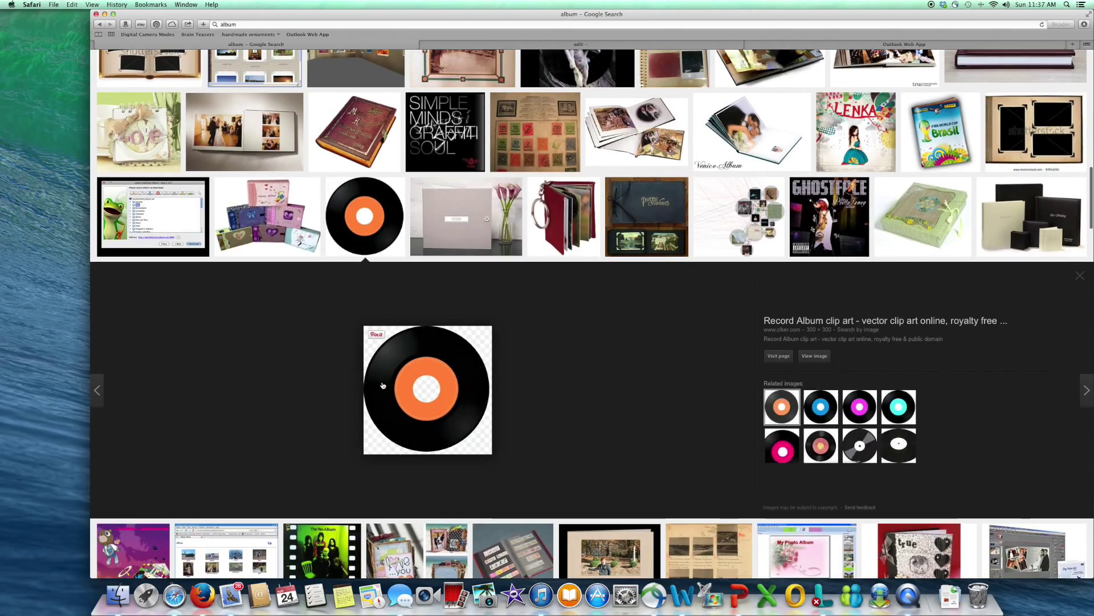
left_click(821, 409)
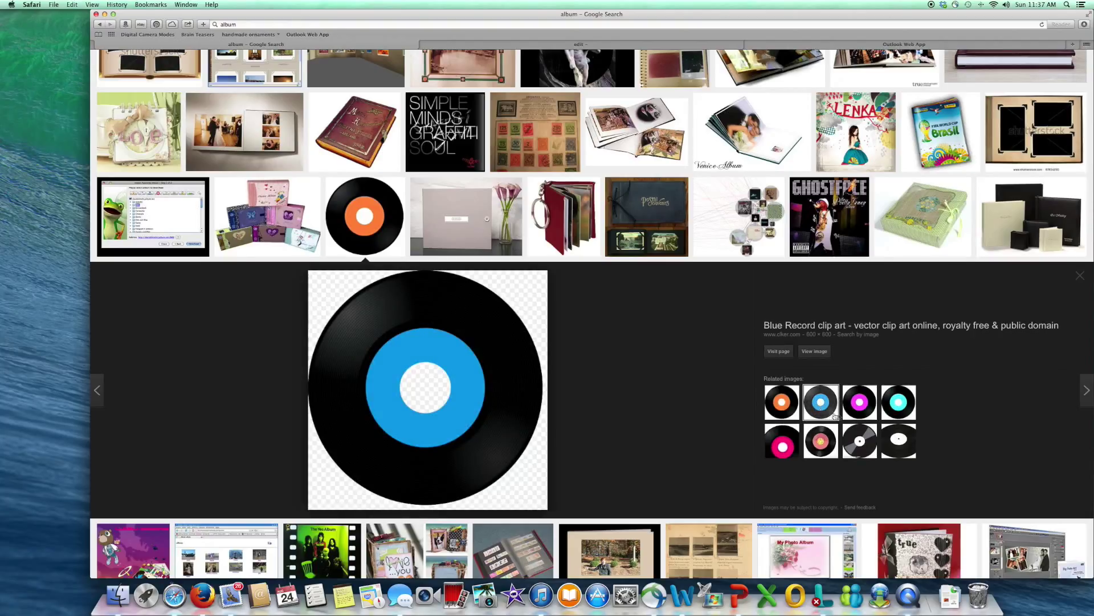
left_click(815, 351)
right_click(285, 165)
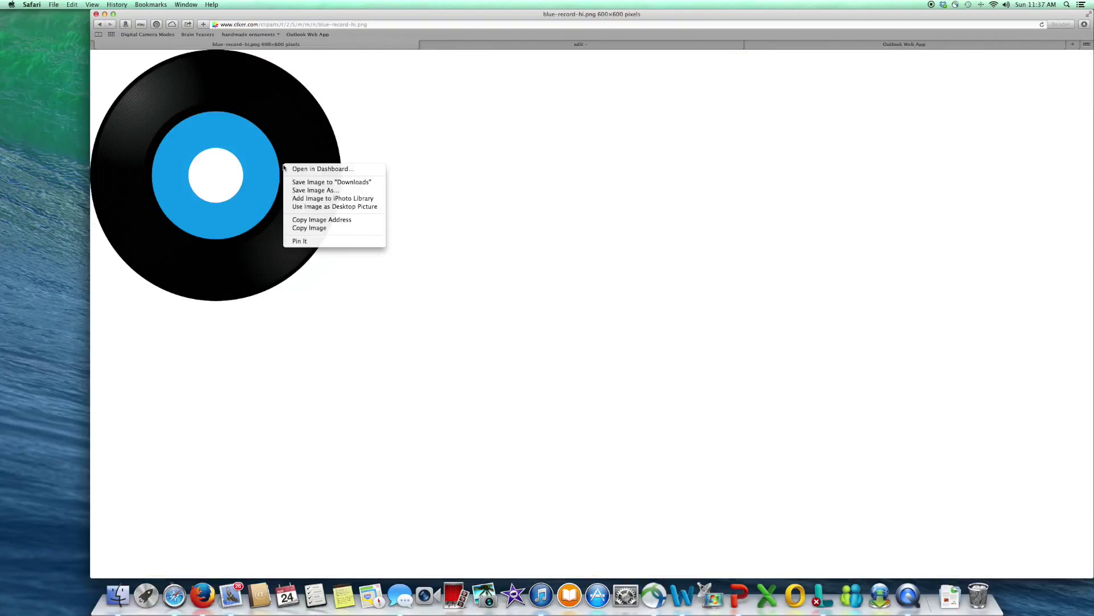
left_click(303, 182)
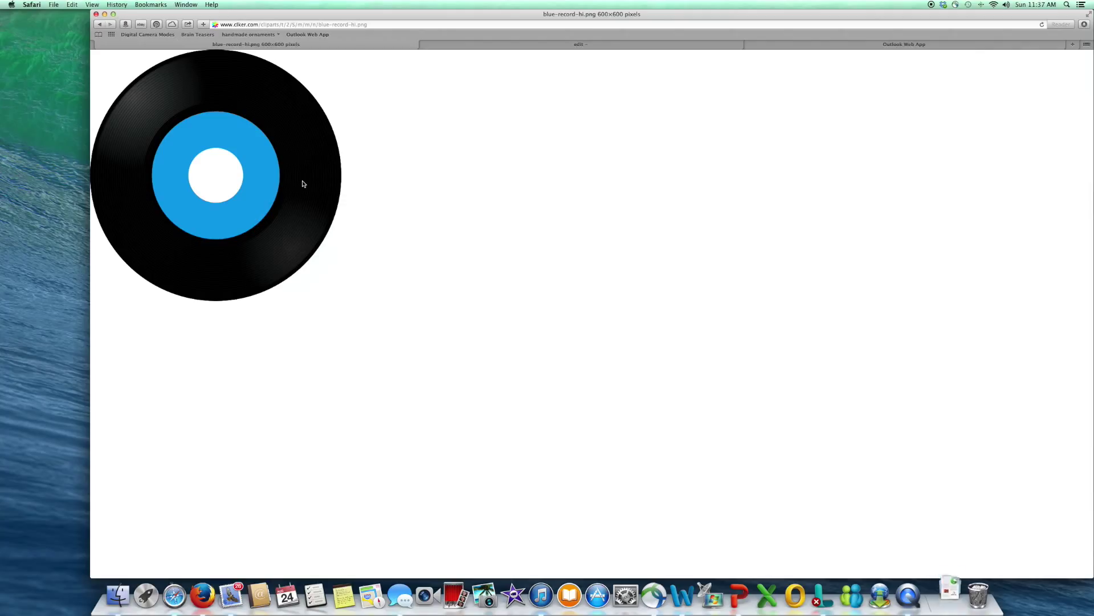
left_click(579, 44)
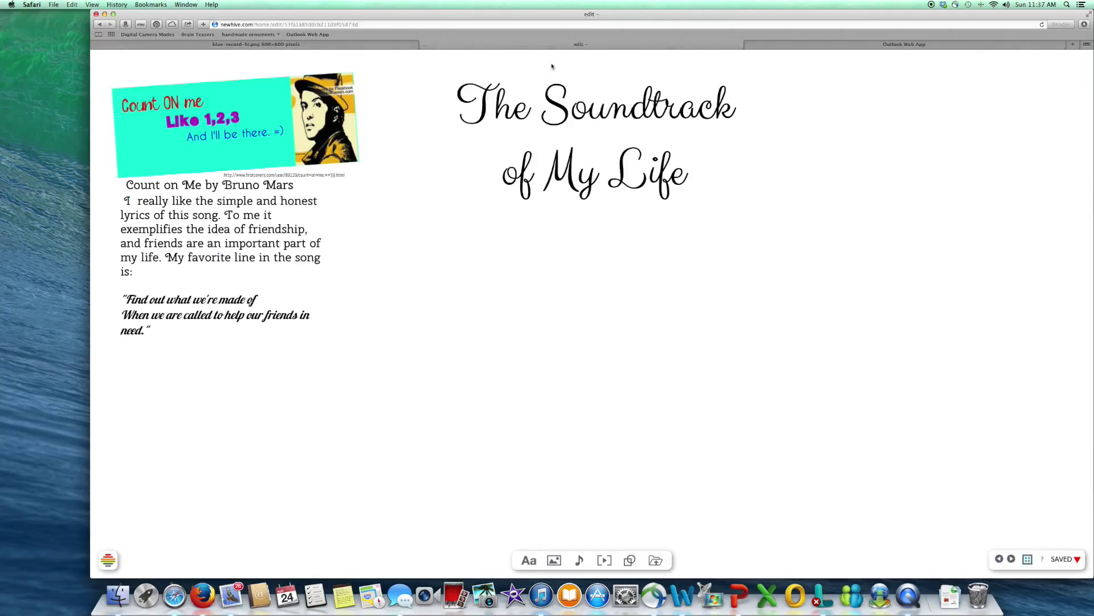
Step: Upload blue-record-hi.png from Downloads as the poster's page background
mouse_move(554, 560)
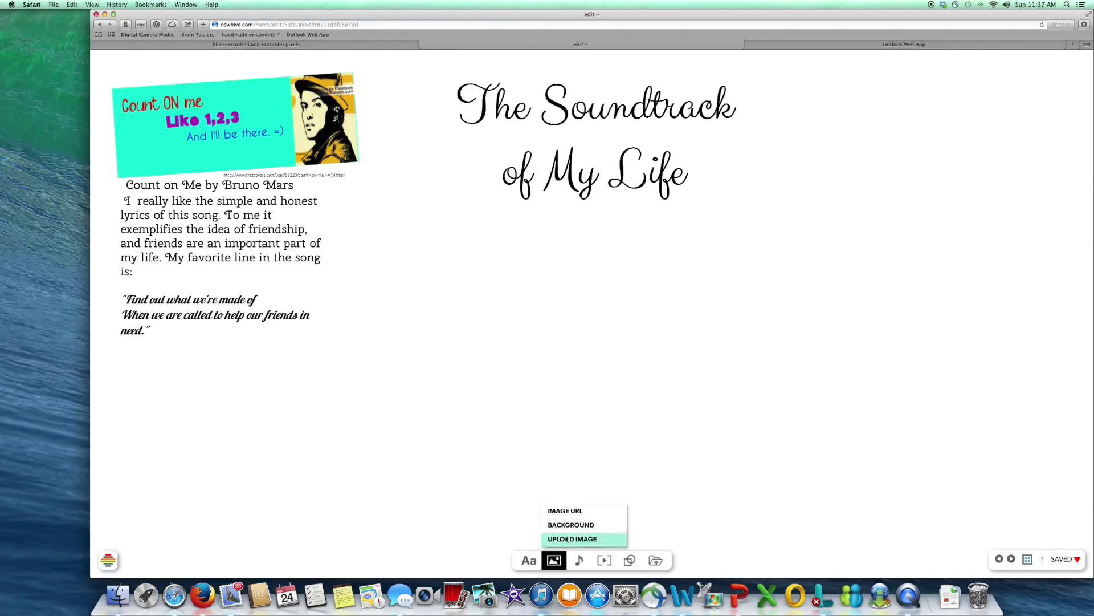
left_click(571, 526)
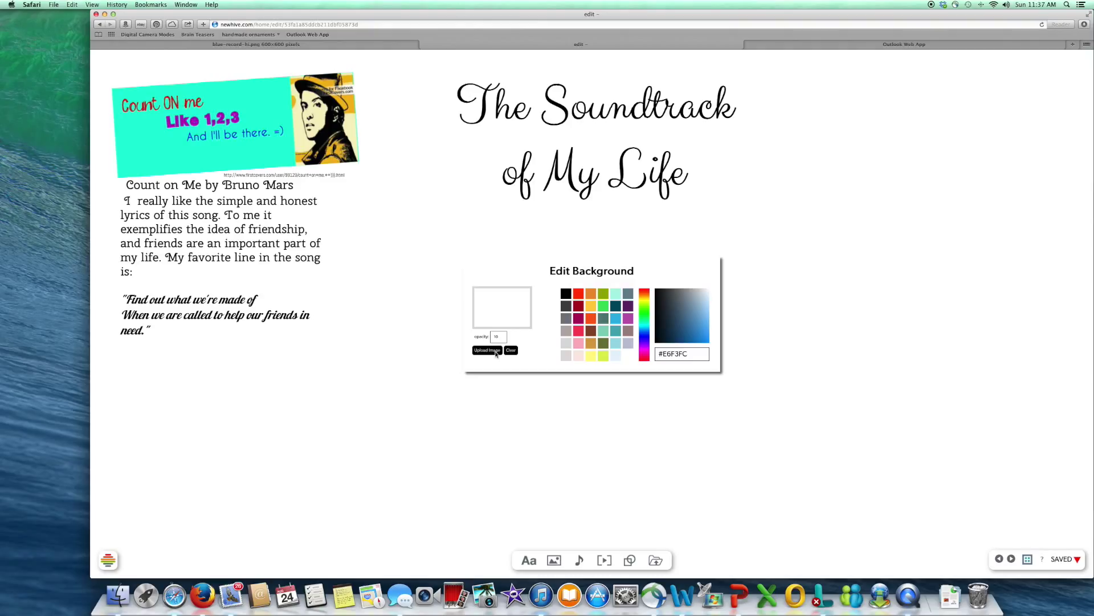
left_click(496, 352)
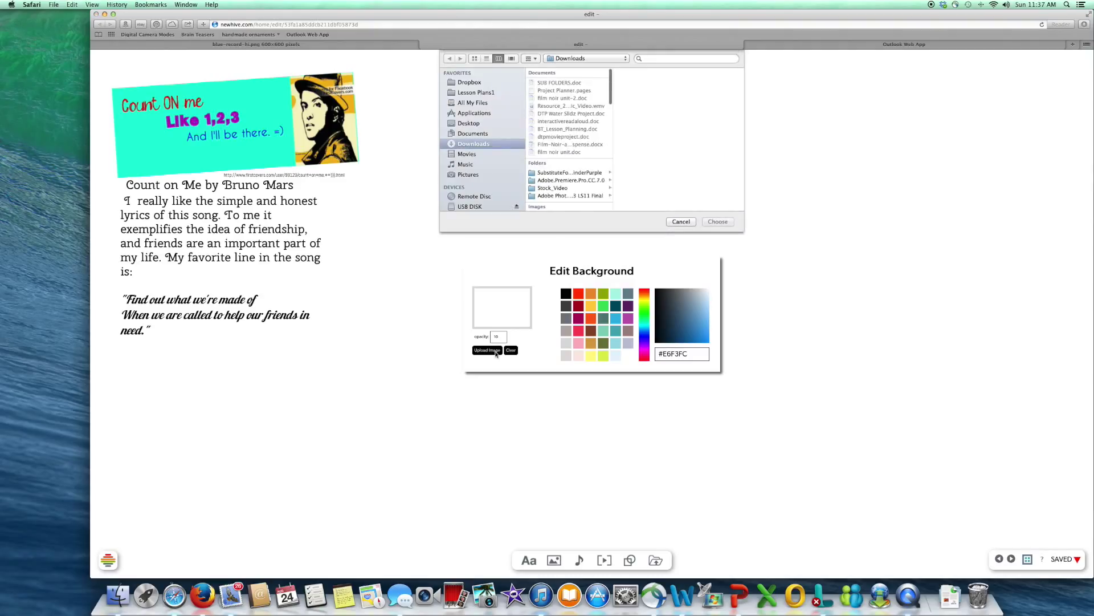
scroll(574, 164, "down", 3)
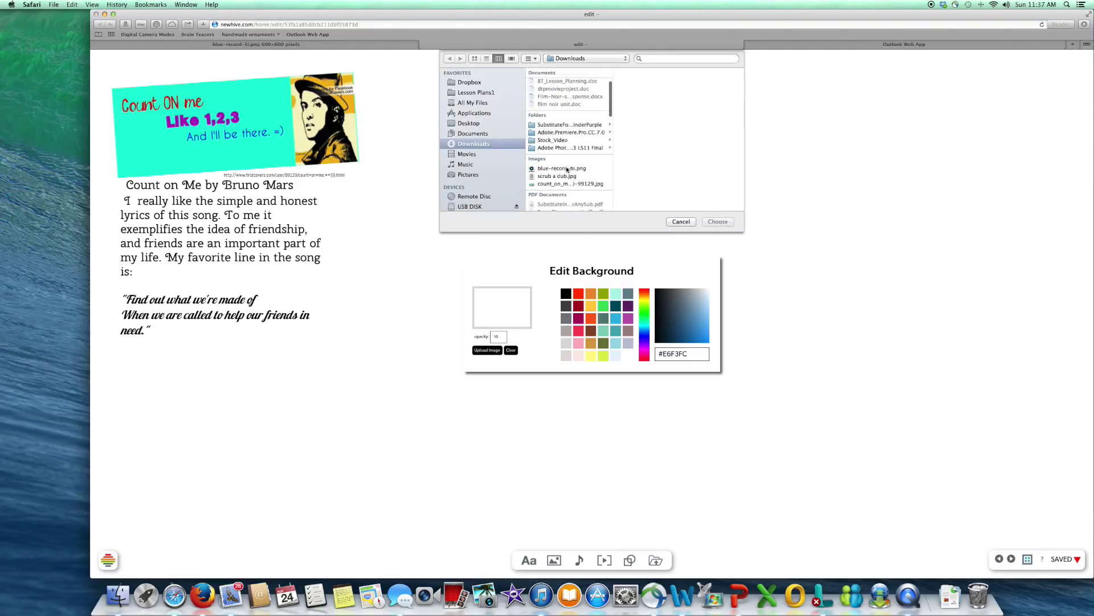
left_click(567, 169)
left_click(714, 222)
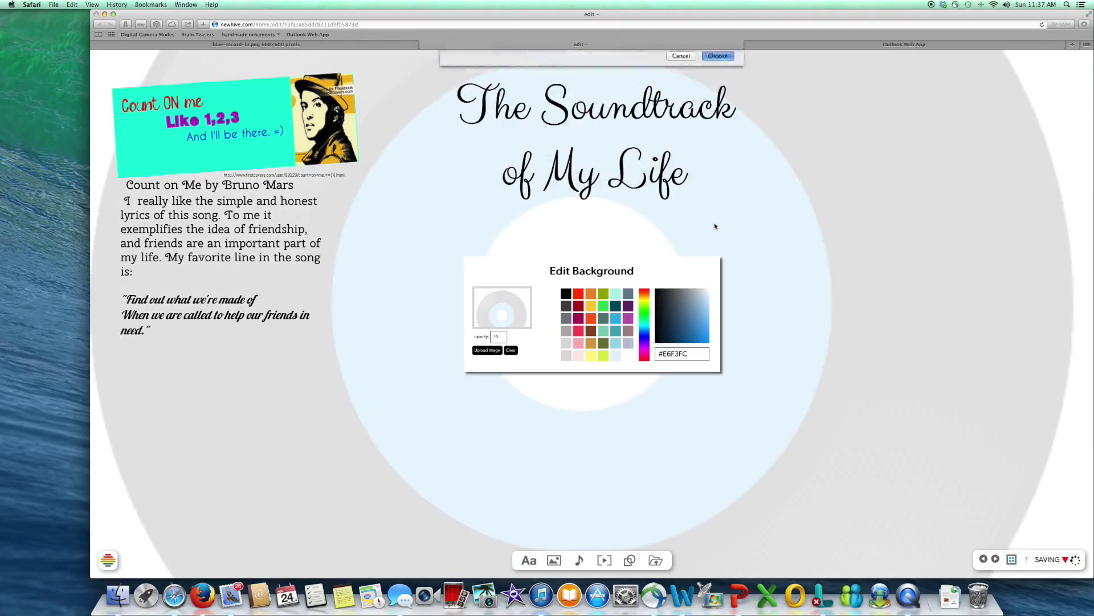
Step: Fade the record background to opacity 9
left_click(498, 337)
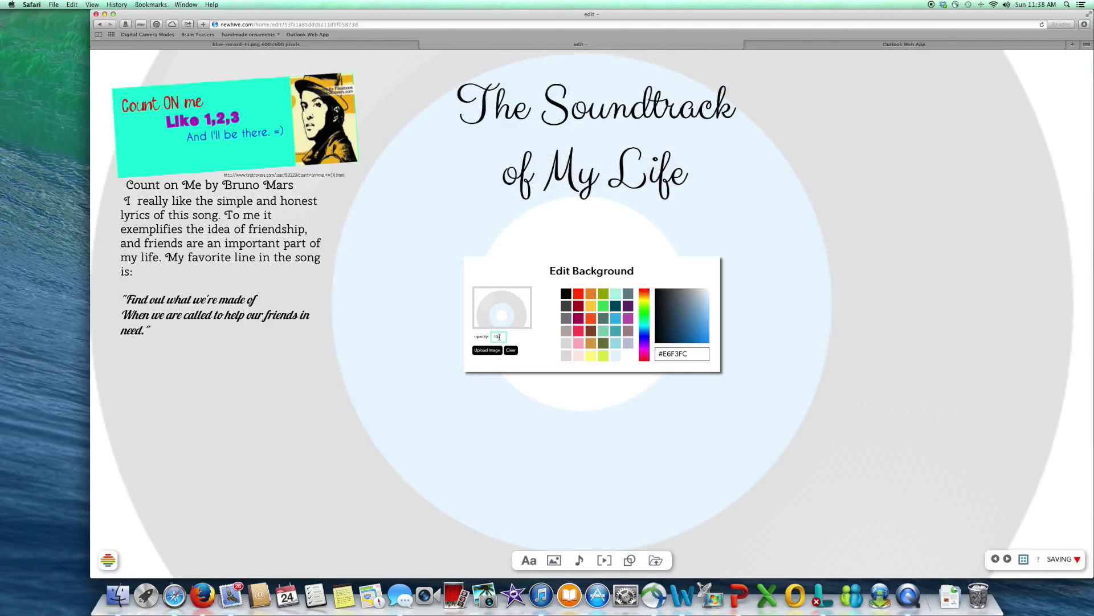
type("0")
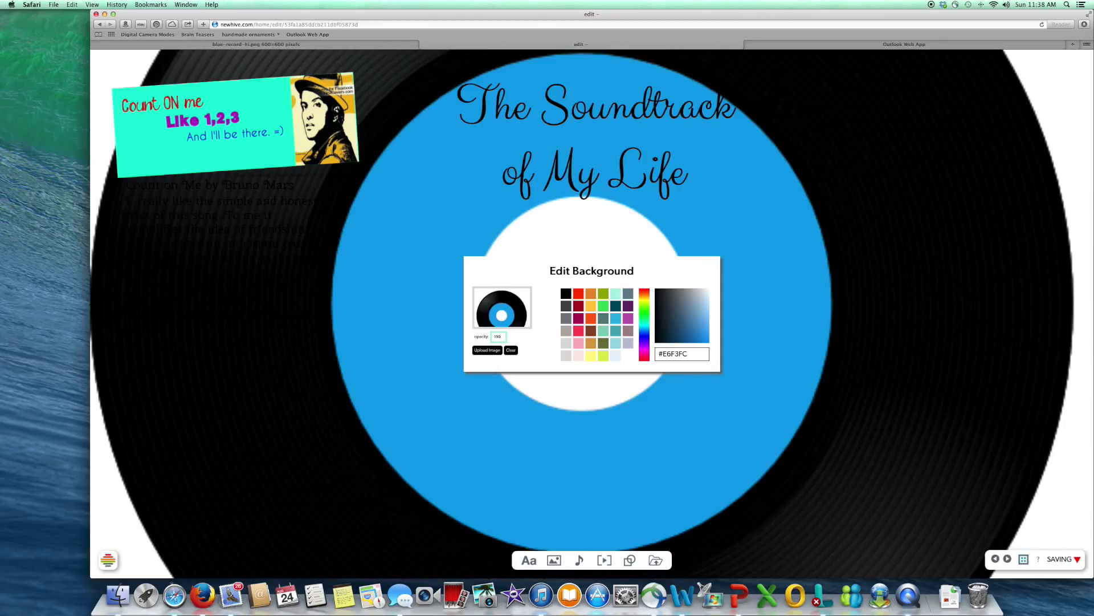
key("BackSpace")
key("BackSpace")
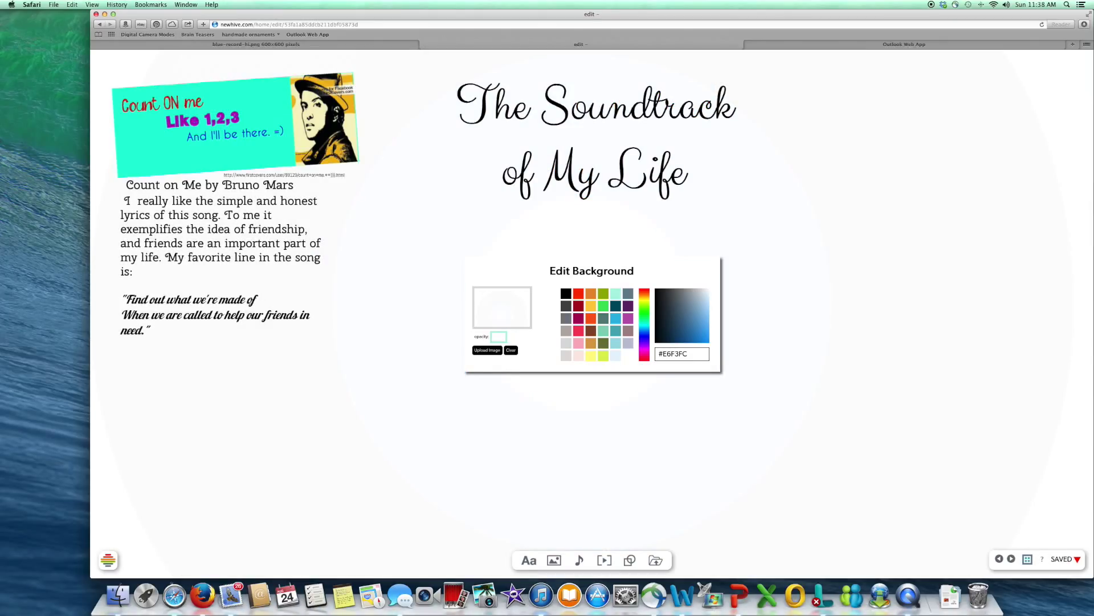
type("9")
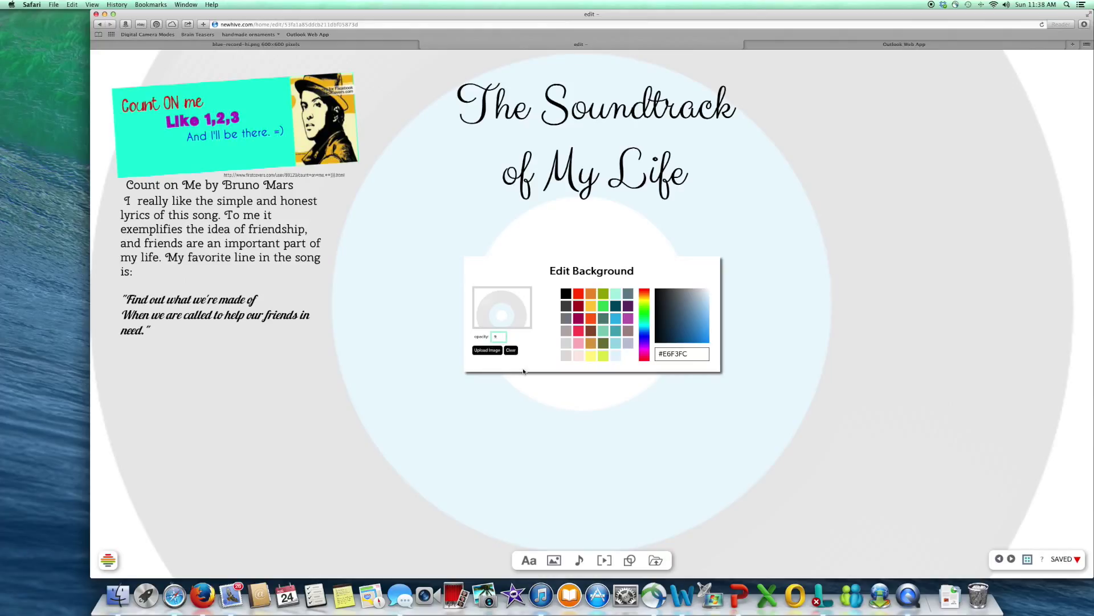
left_click(602, 437)
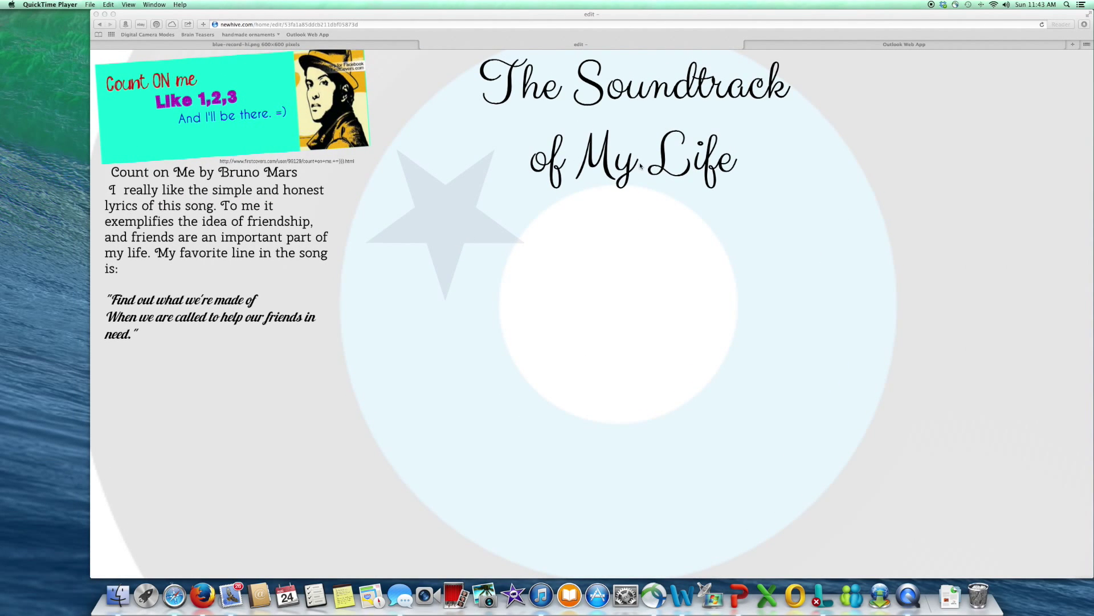
Step: Copy the blue-record-hi.png clker.com image address, then go back to the poster editor
left_click(325, 46)
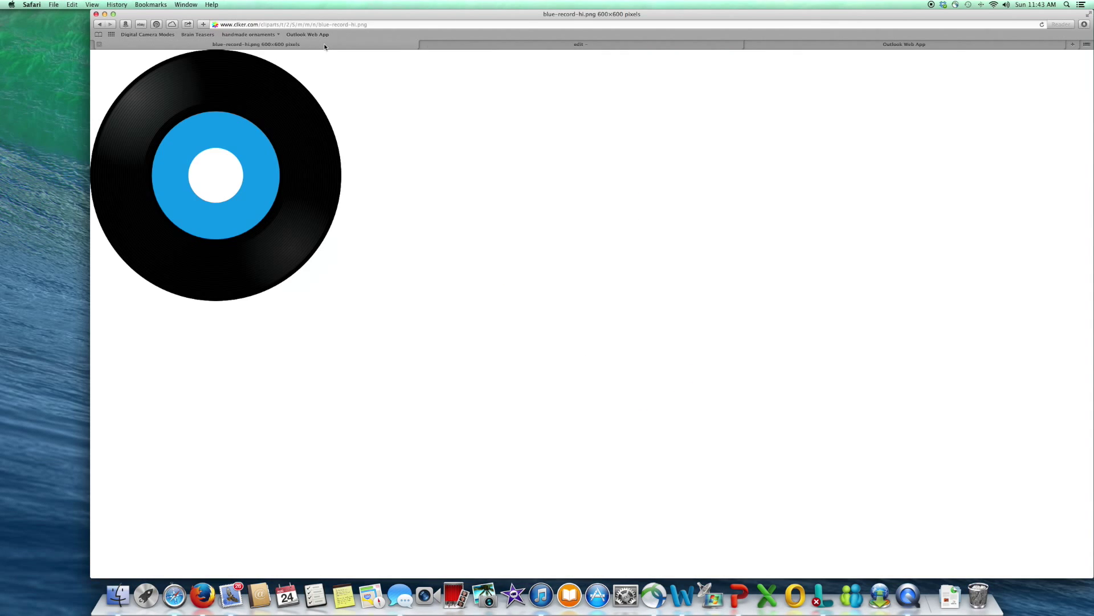
left_click(345, 26)
right_click(344, 25)
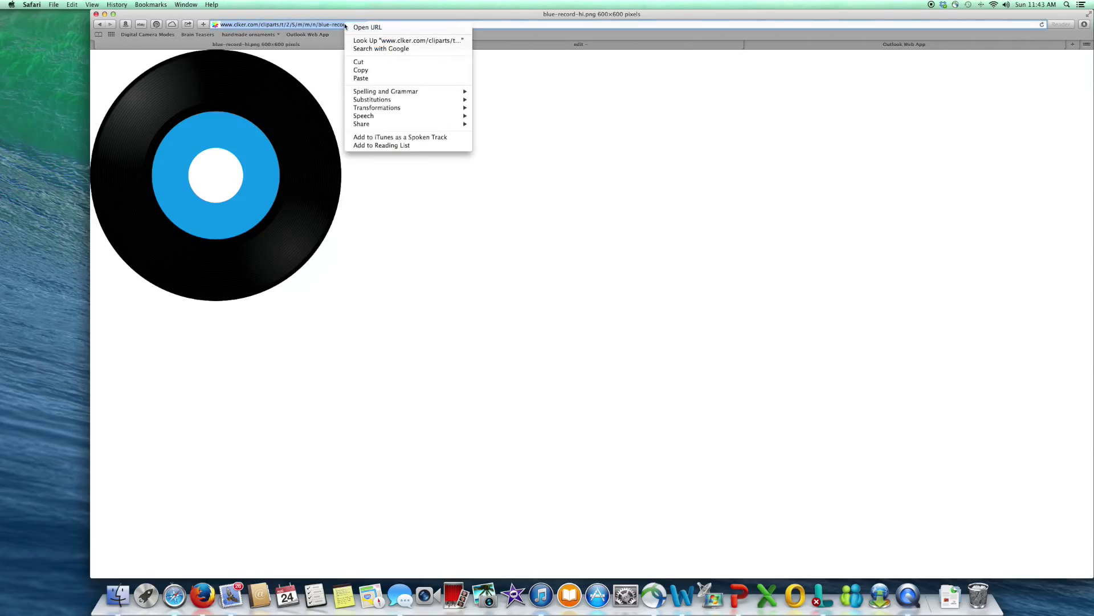
left_click(355, 71)
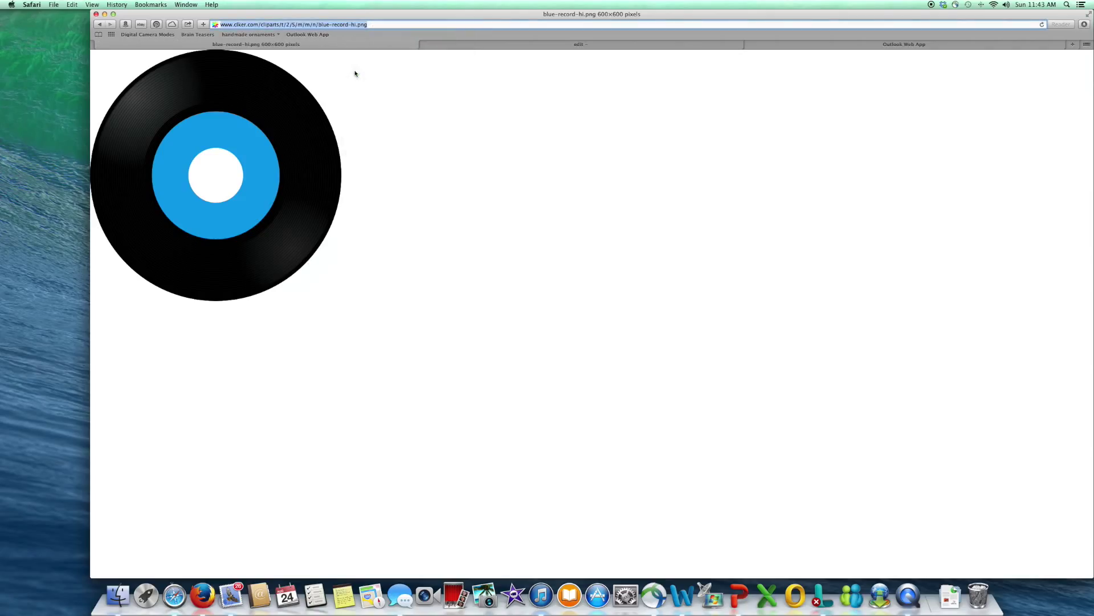
left_click(541, 46)
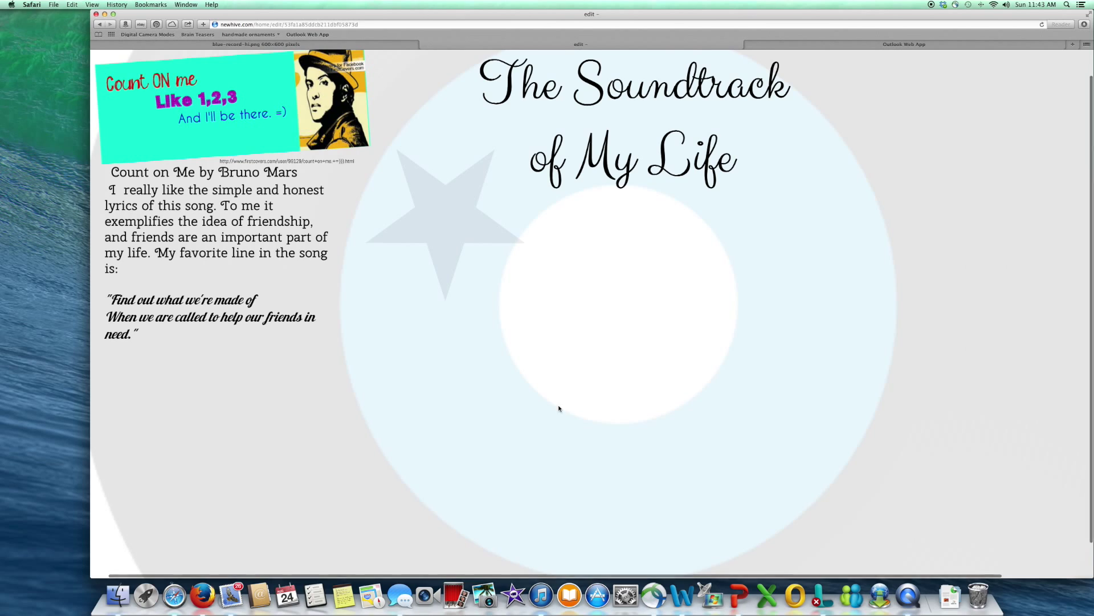
Step: Add a normal text box holding the pasted clker.com record image URL, resized smaller
scroll(579, 472, "down", 2)
mouse_move(561, 567)
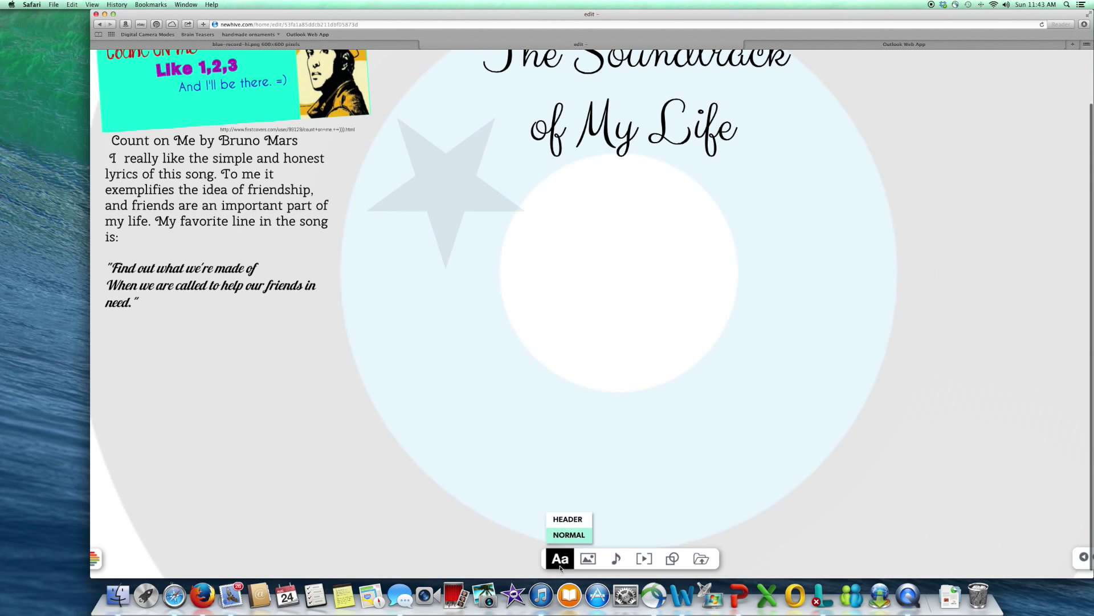
left_click(569, 536)
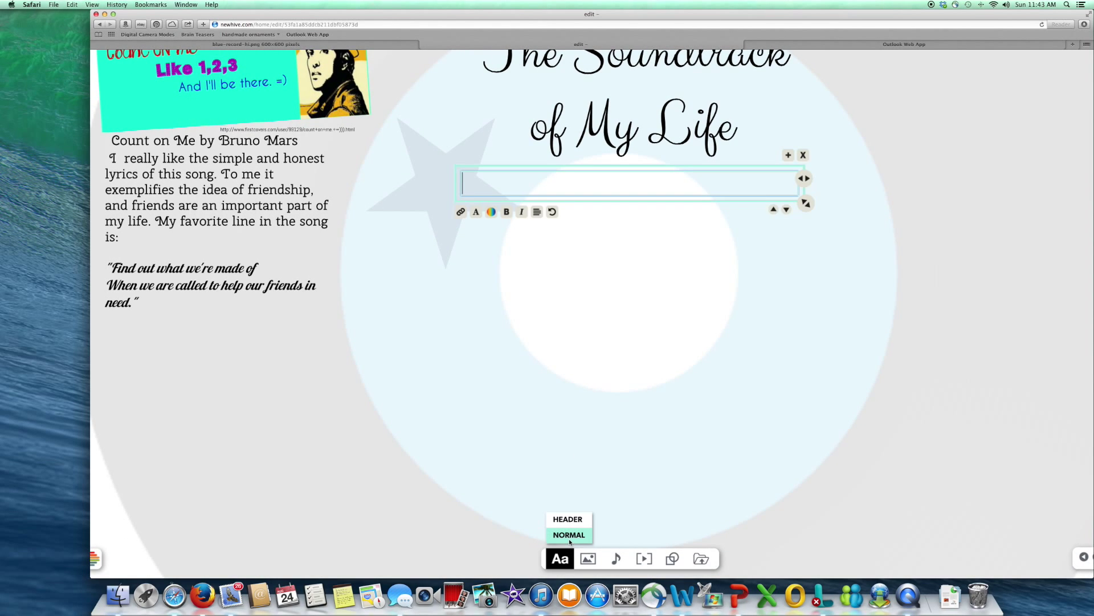
right_click(625, 182)
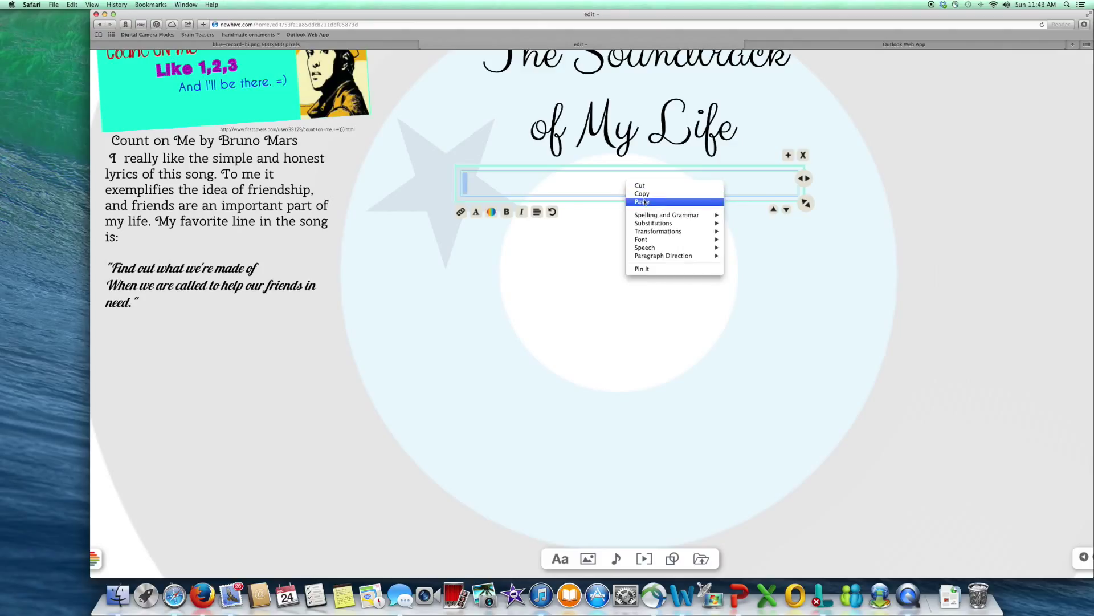
left_click(644, 203)
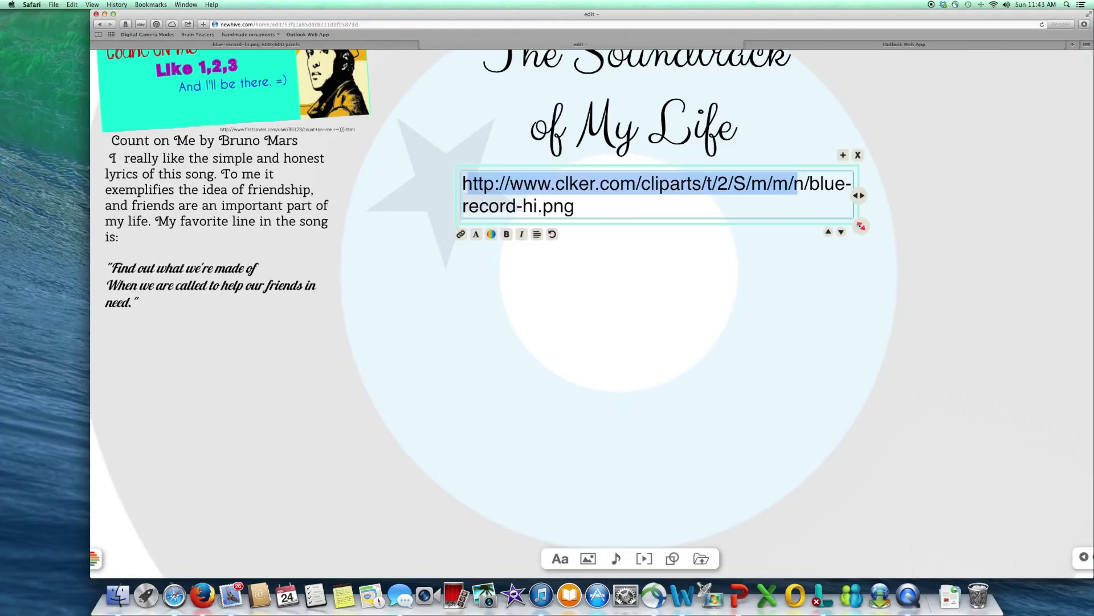
left_click_drag(861, 226, 641, 176)
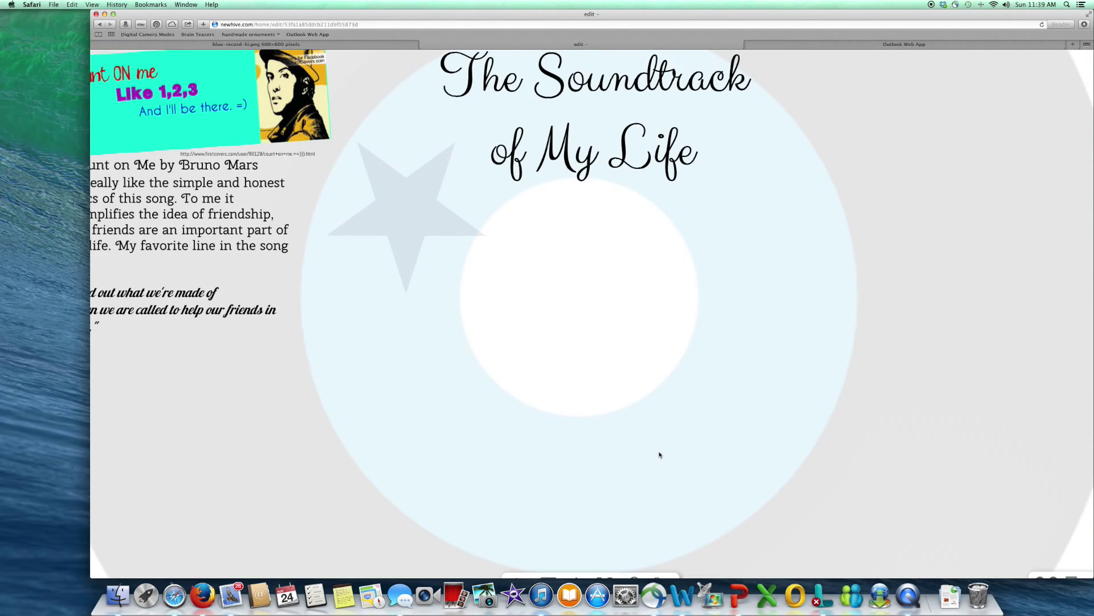
Step: Add a text box reading 'My Guardian Angel by The Red Jumpsuit Apparatus' and select its text
mouse_move(522, 559)
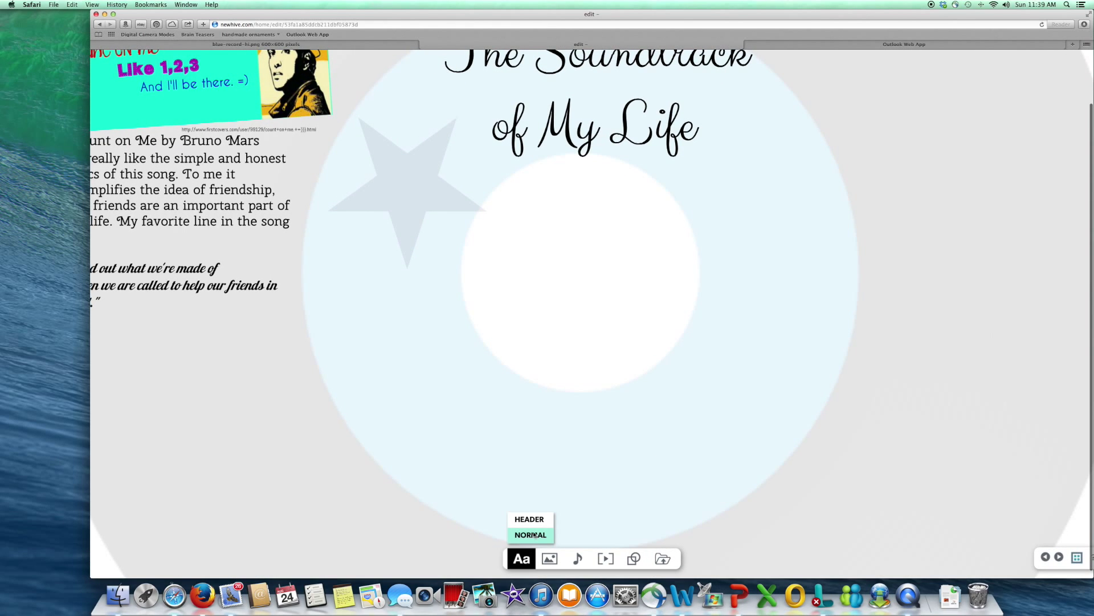
left_click(533, 534)
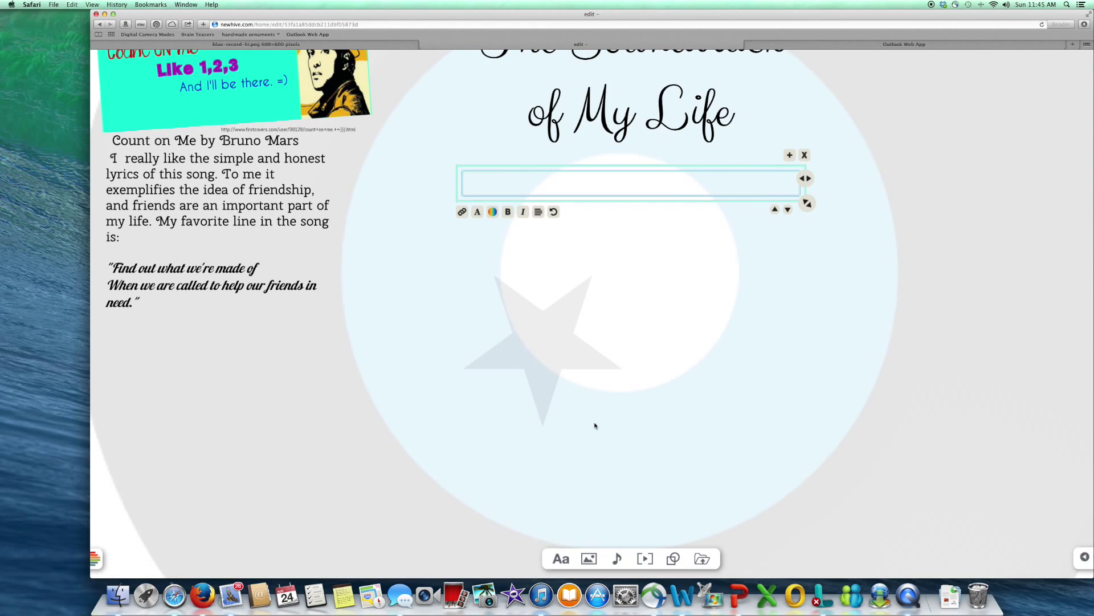
type("My Guardian Angel")
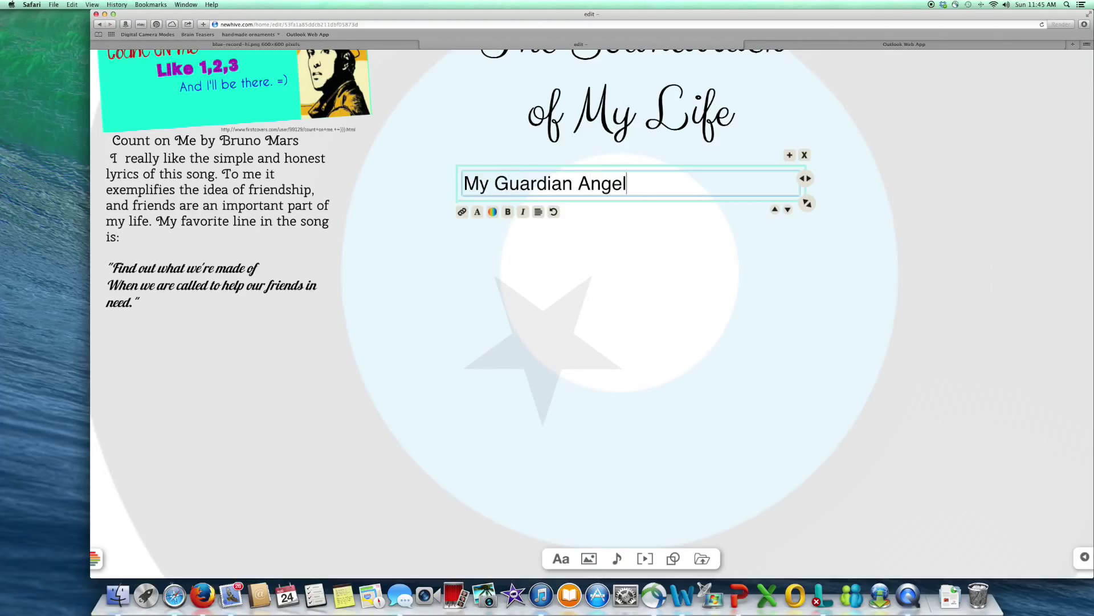
type(" by The Red Jumpsuit Appar")
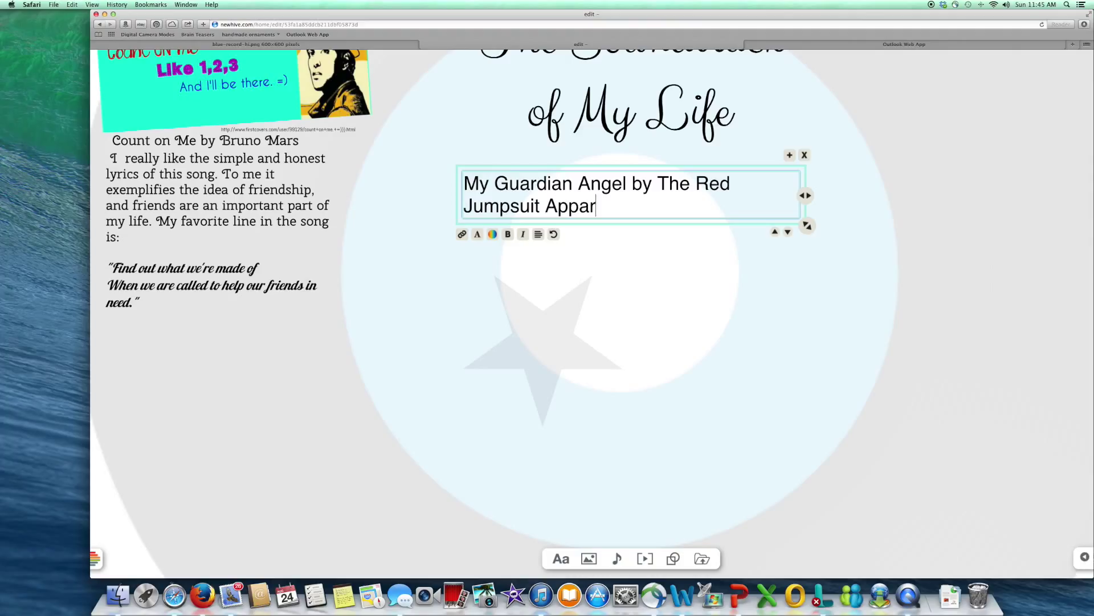
type("atus")
triple_click(654, 215)
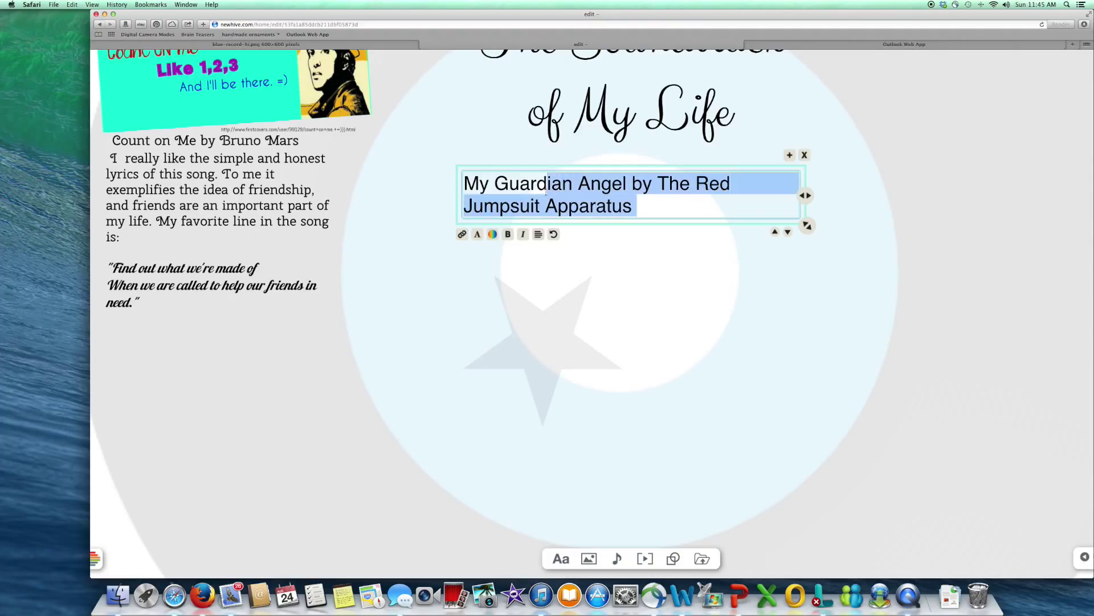
Step: Style the song line in Flamenco, dark teal, centred, with the box widened to one line
left_click(477, 234)
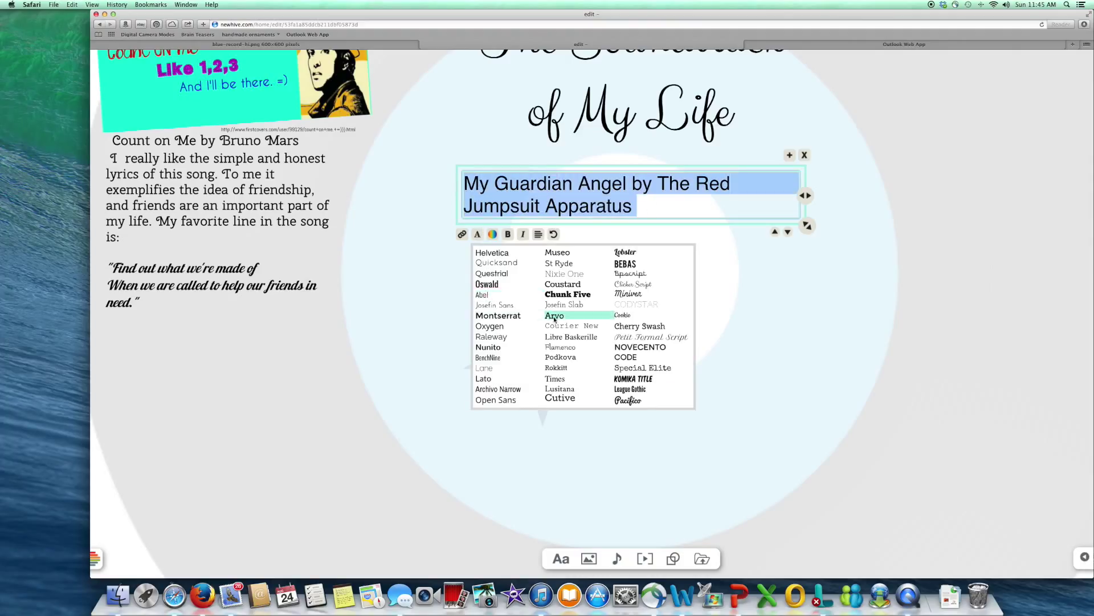
left_click(564, 347)
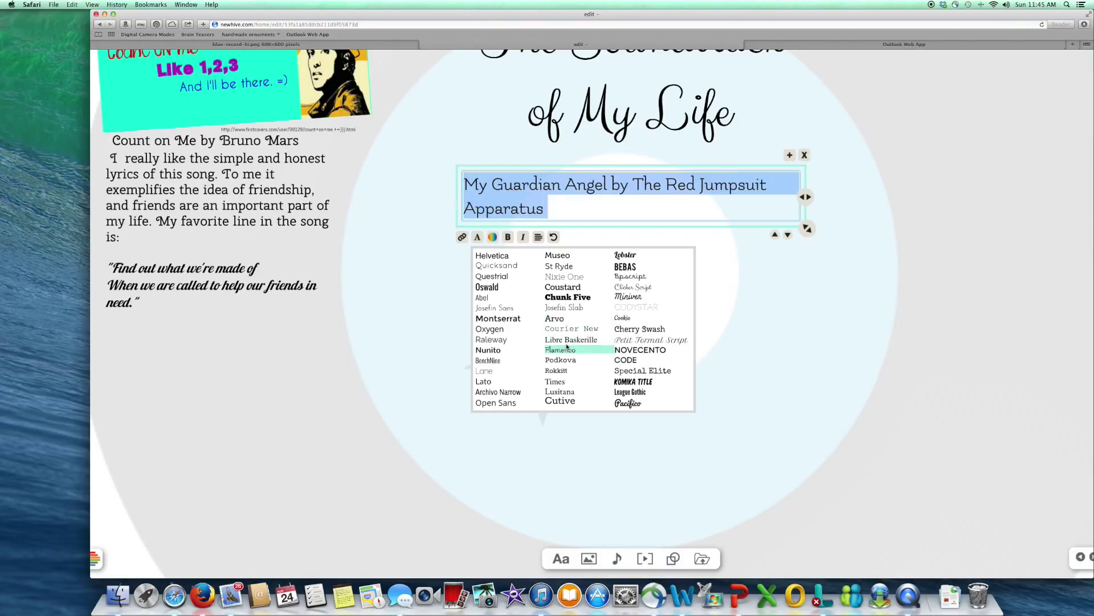
left_click(492, 236)
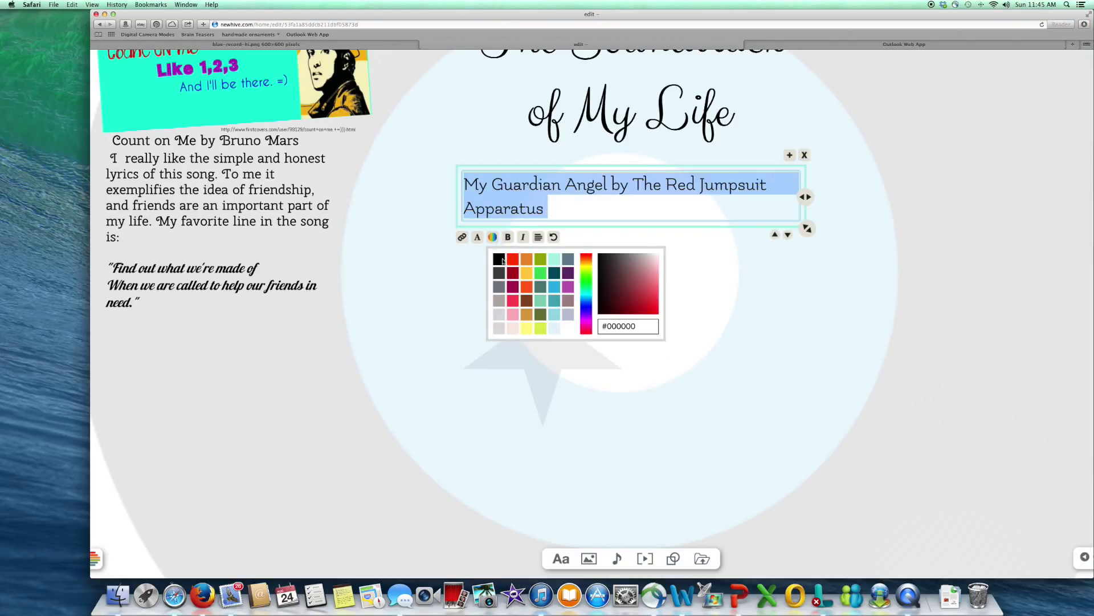
left_click(542, 298)
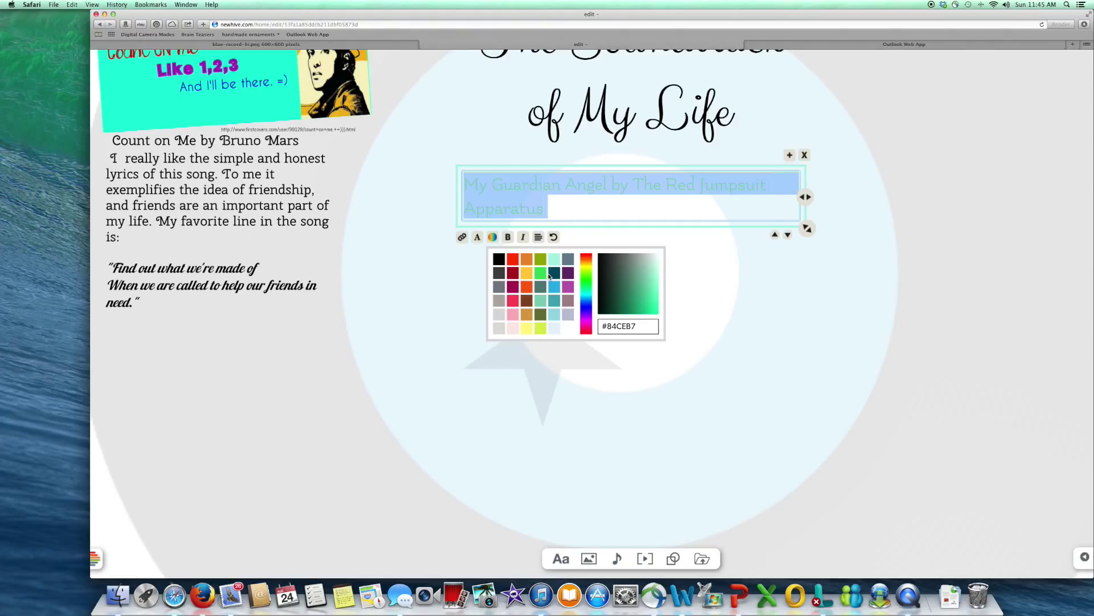
left_click(554, 274)
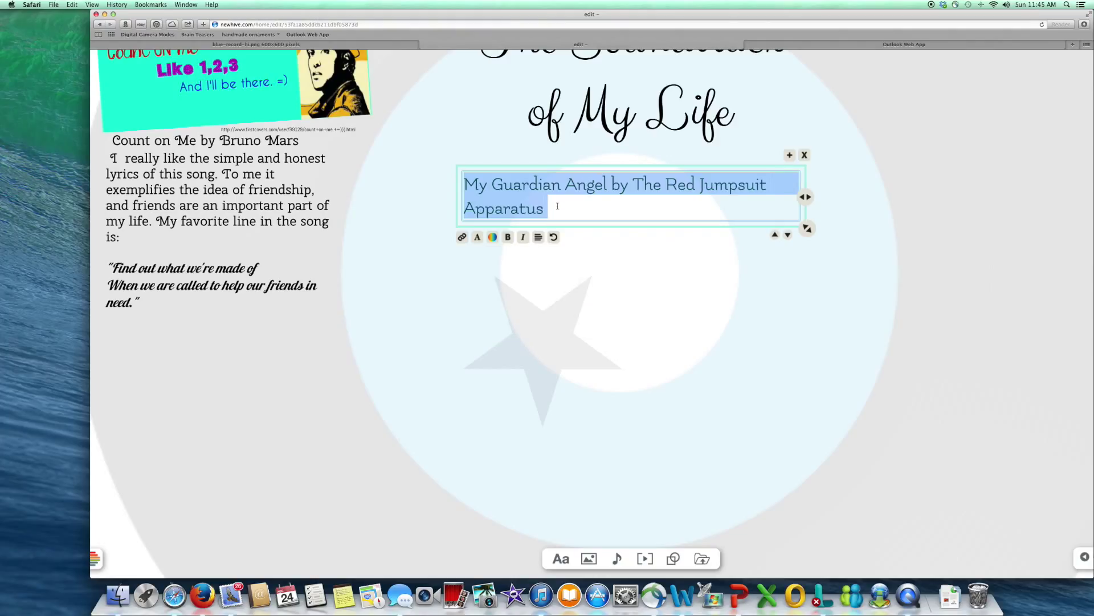
left_click(538, 236)
left_click(546, 279)
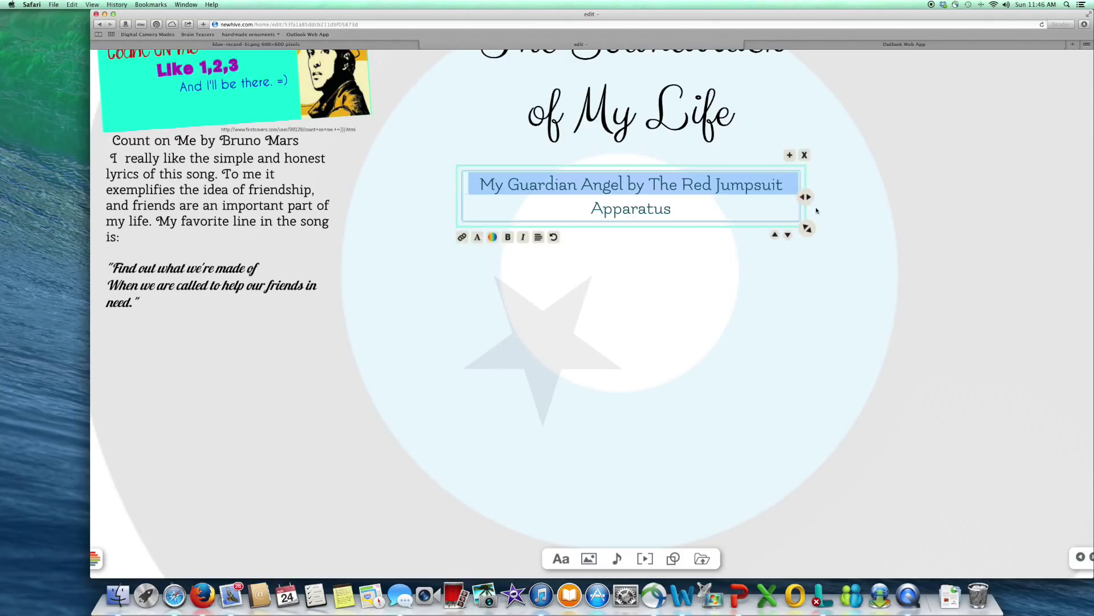
left_click_drag(806, 197, 866, 183)
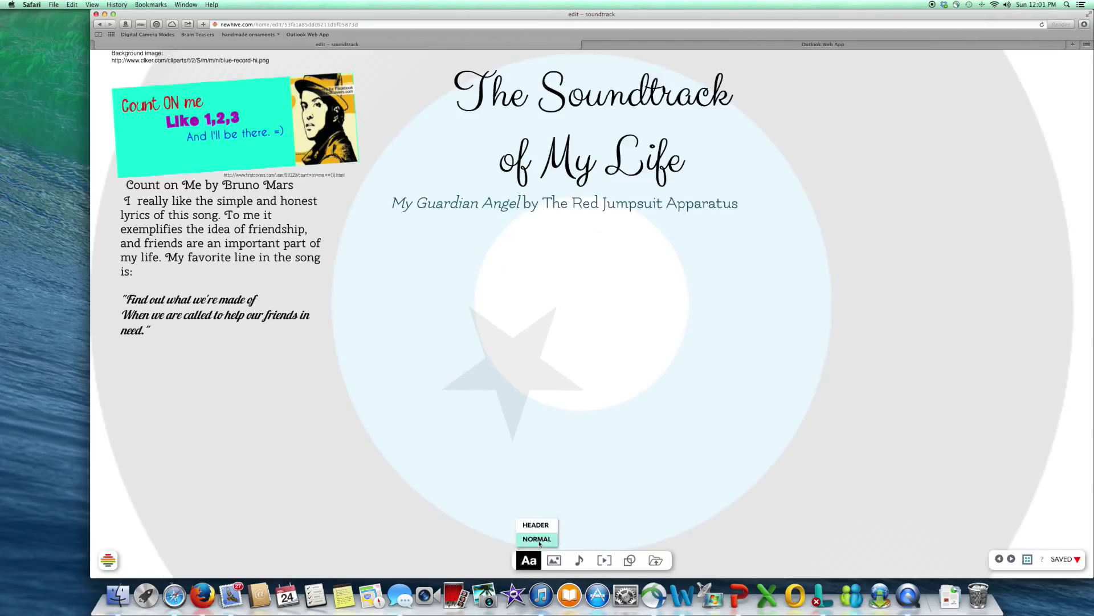
Step: Add the description 'I love the idea of this song. It makes me feel safe…' under the song line
left_click(537, 539)
type("I love the idea of ")
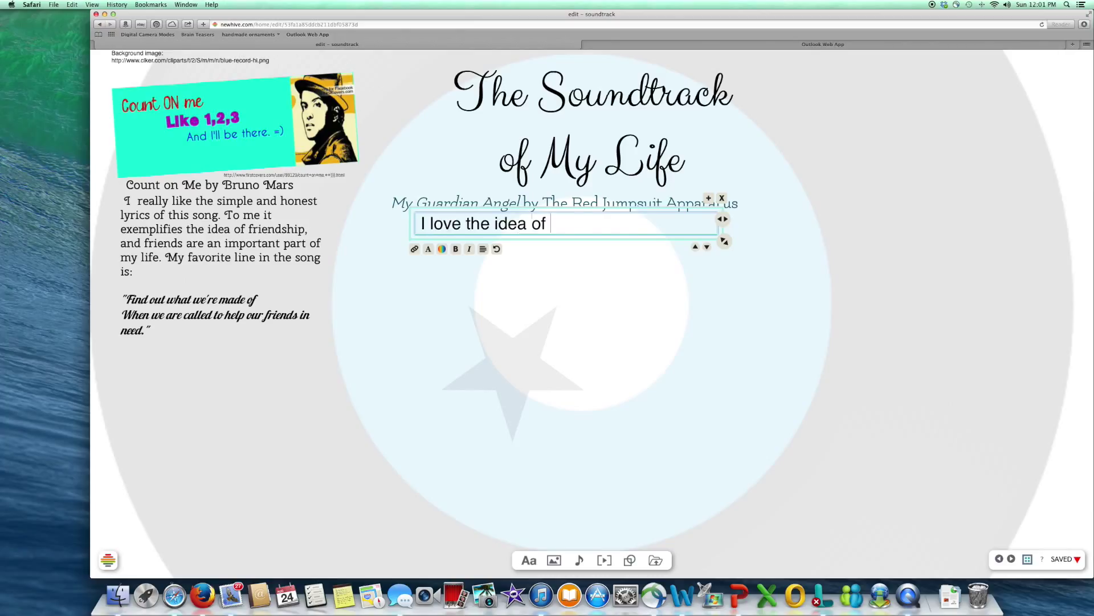
type("this song. It makes me feel safe because I know I ha")
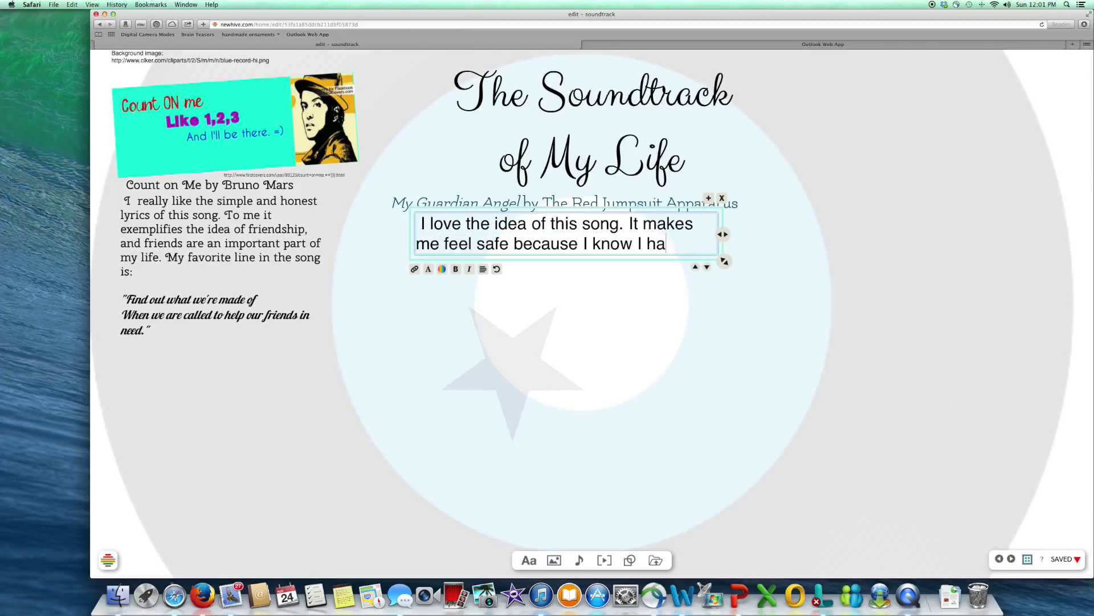
type("ve a guardian angel watching over me.")
left_click(501, 331)
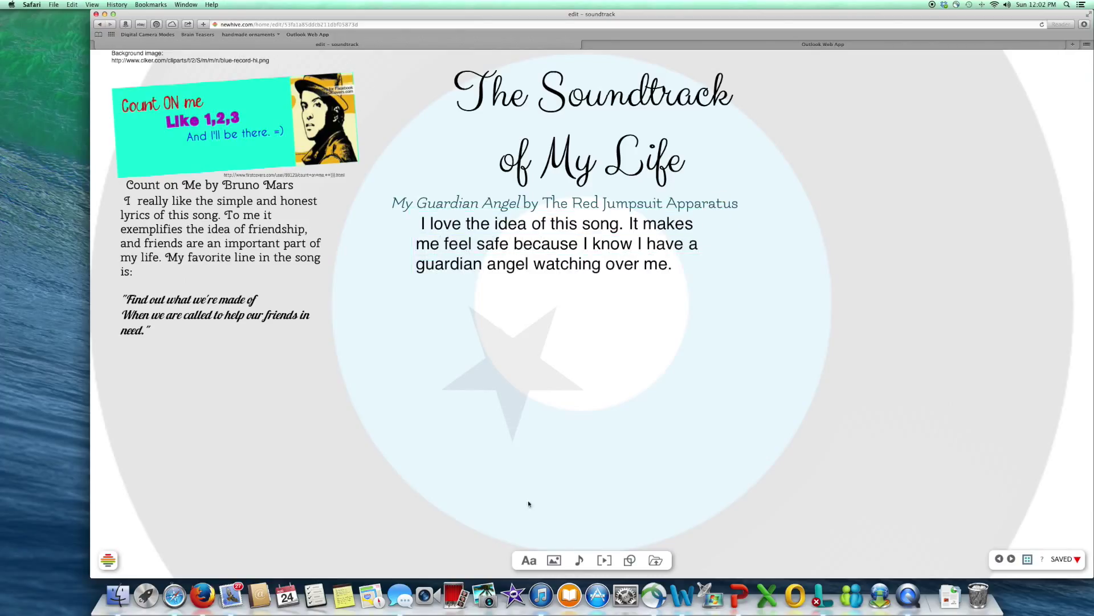
Step: Search 'my guardian angel' in a new tab and save the lyric quote image to Downloads
left_click(1072, 45)
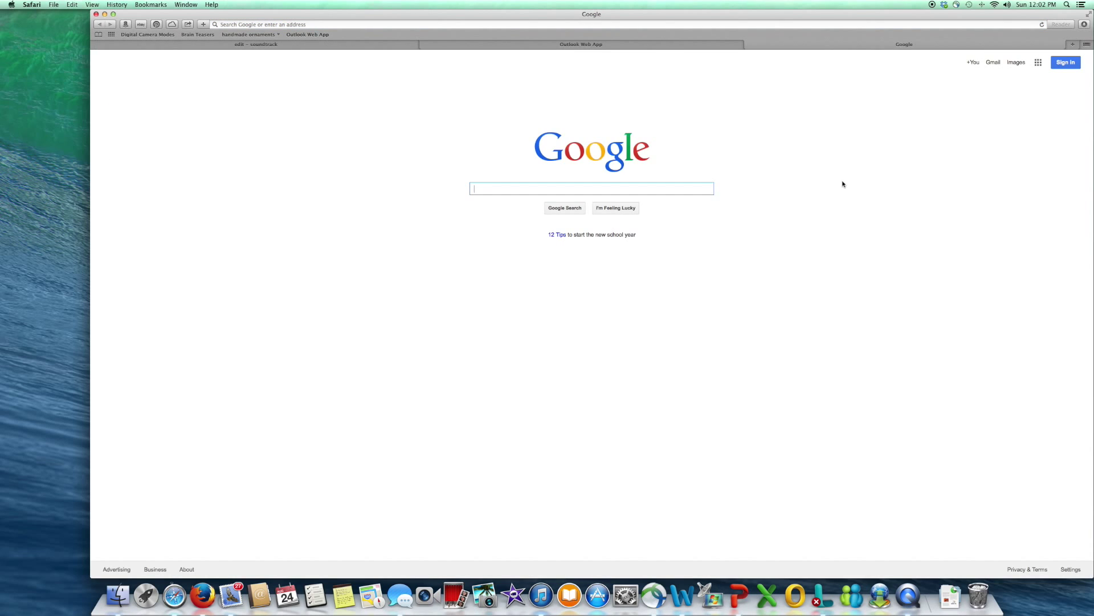
type("my guardian angel")
key("Return")
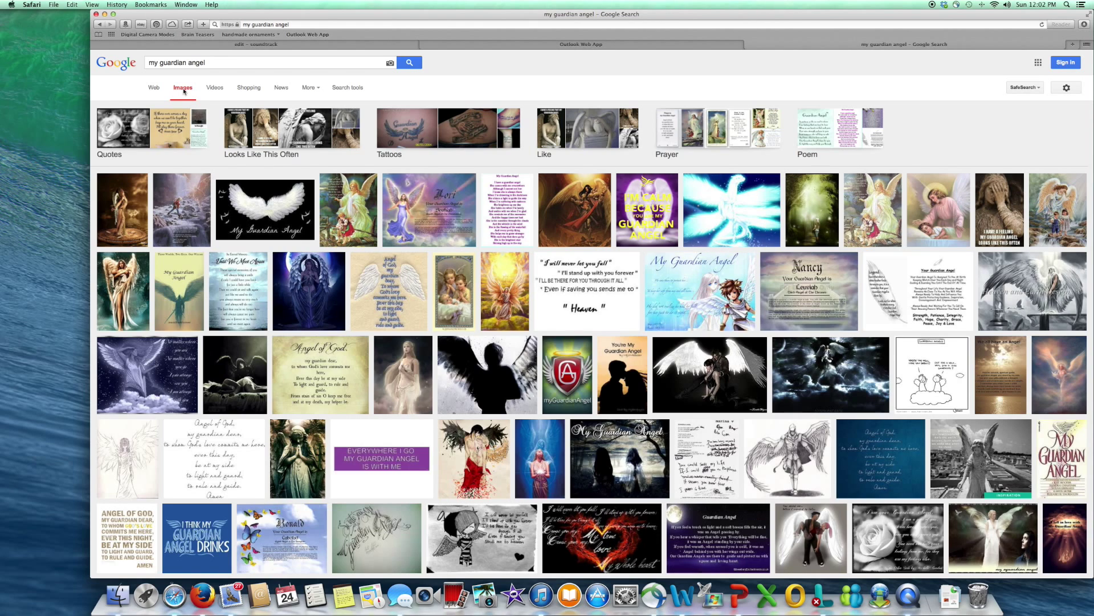
left_click(582, 292)
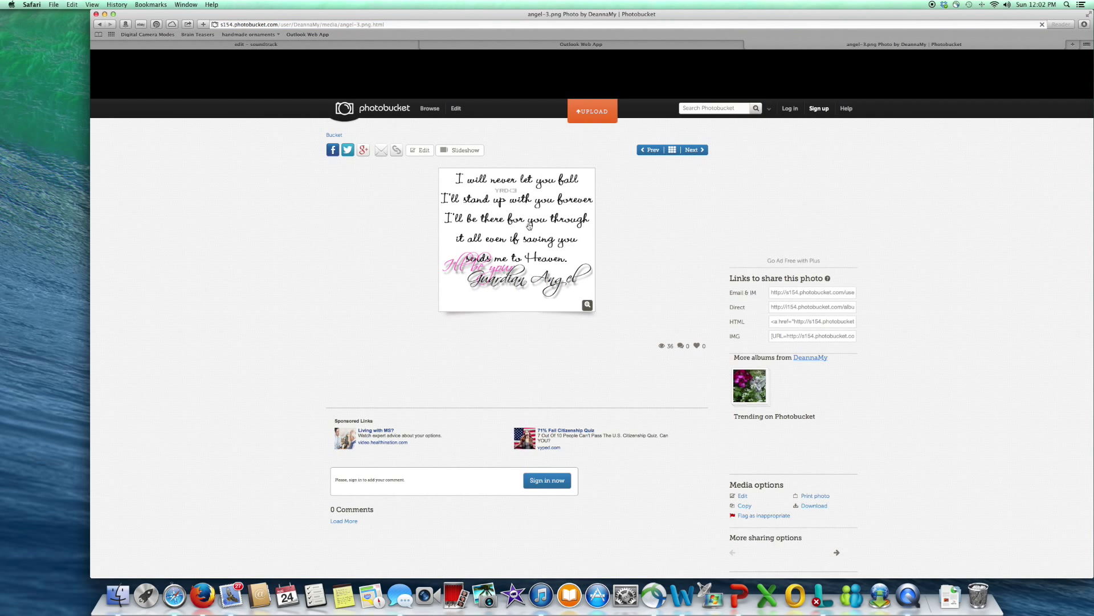
right_click(527, 224)
left_click(539, 249)
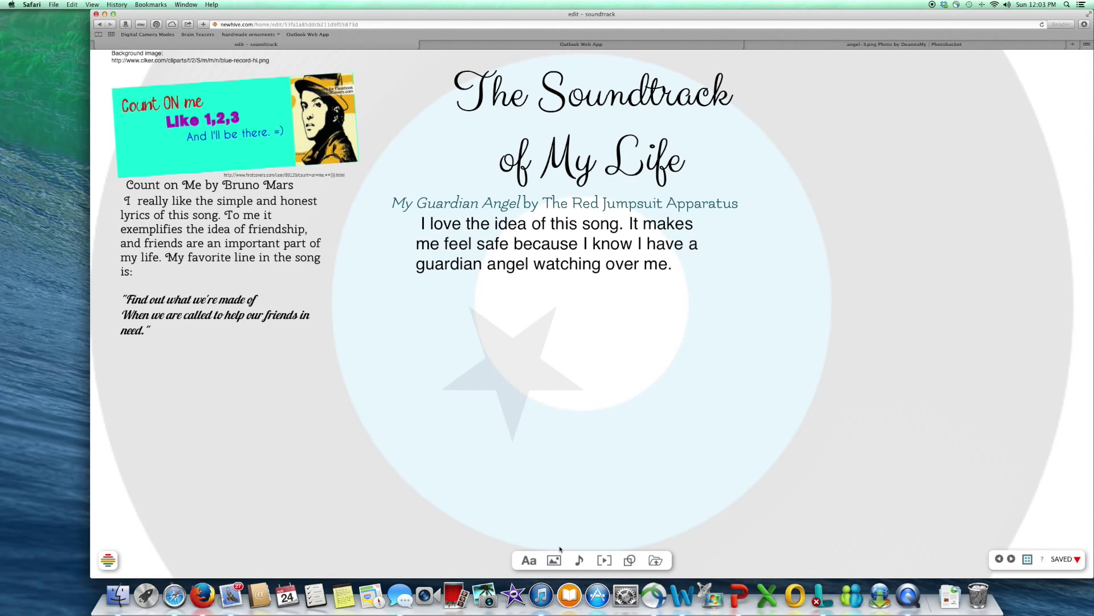
Step: Insert angel-3.png, place it beside the left text column and tilt it slightly
left_click(554, 560)
left_click(565, 543)
scroll(603, 180, "down", 5)
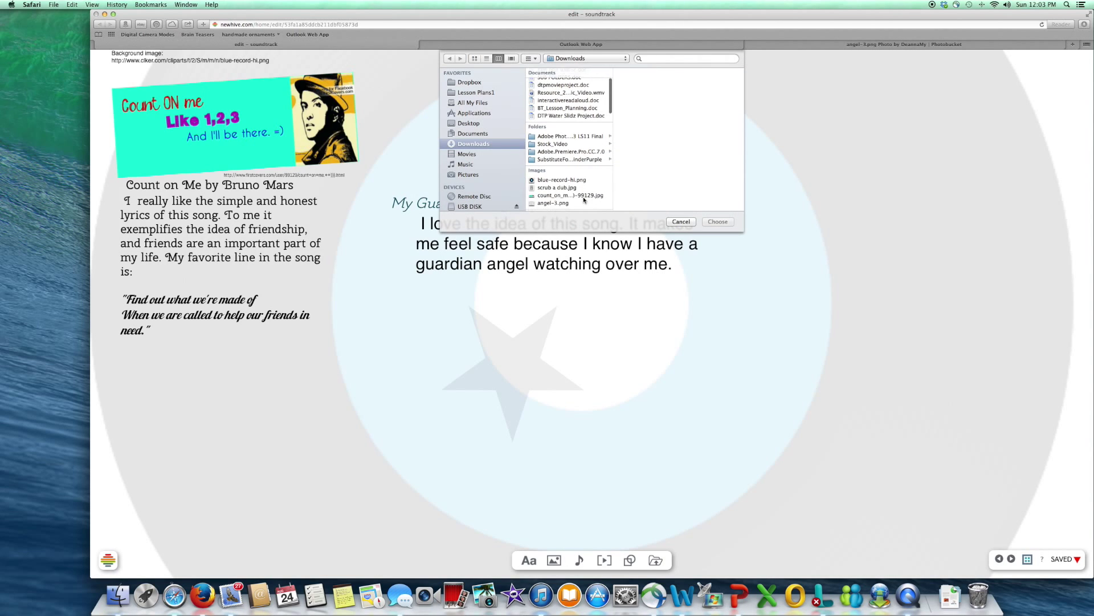
left_click(567, 197)
left_click(717, 221)
left_click_drag(580, 420, 451, 277)
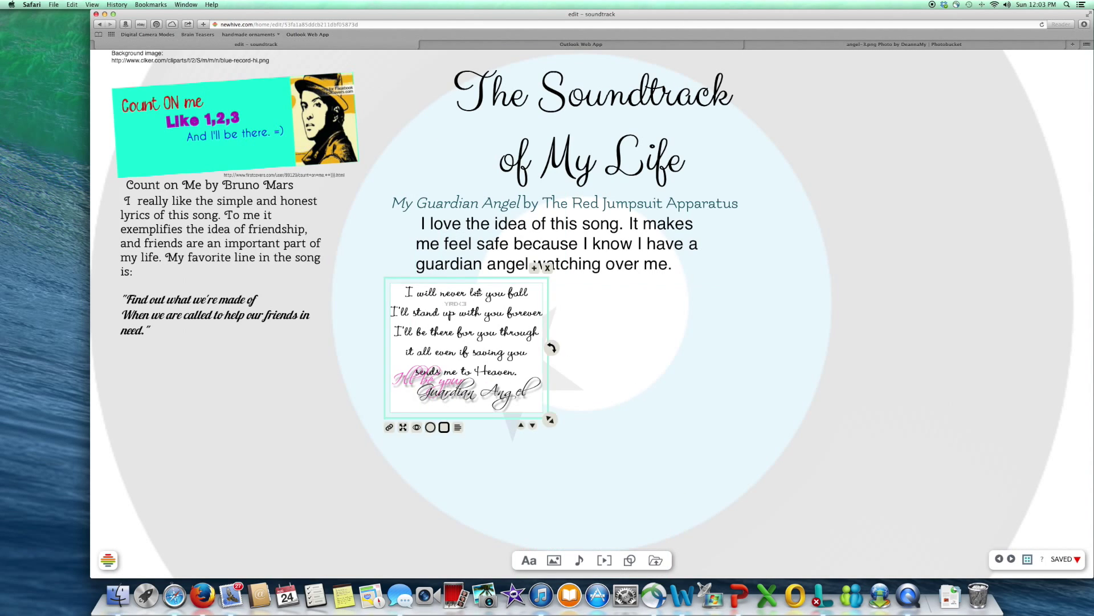
left_click_drag(549, 428, 539, 456)
mouse_move(451, 342)
left_mouse_down()
mouse_move(411, 340)
mouse_move(443, 334)
left_mouse_up()
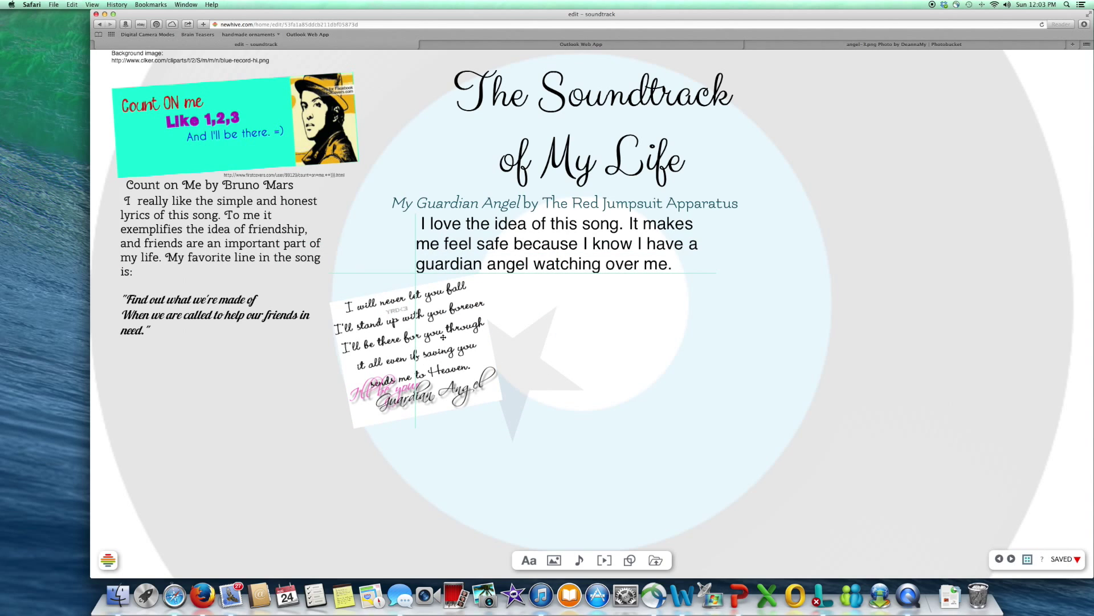
left_click(567, 336)
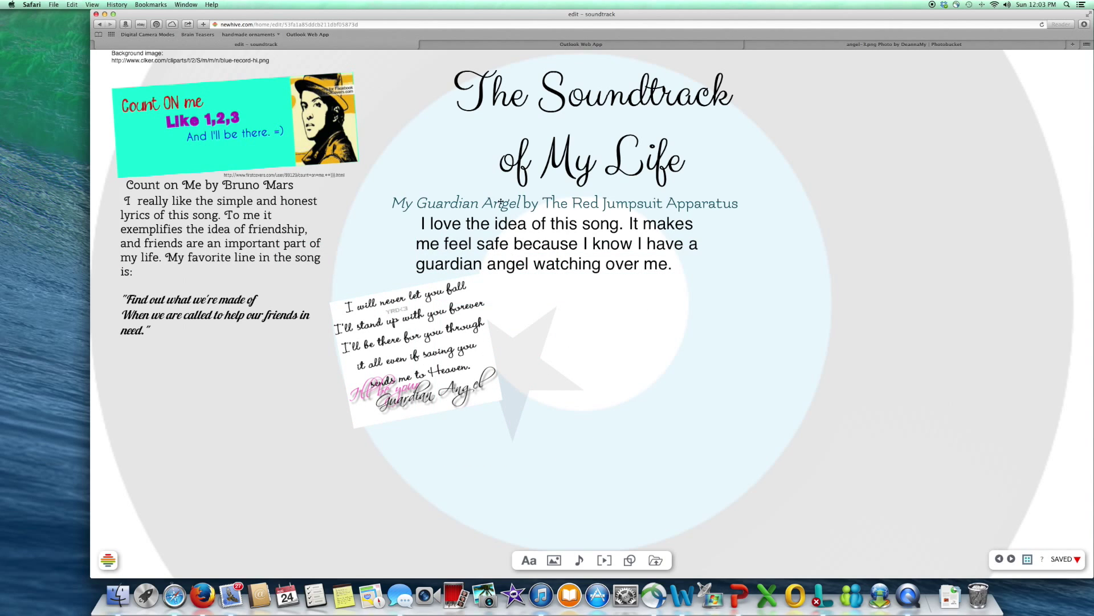
Step: Copy the Photobucket angel image page's address and return to the editor
left_click(815, 44)
left_click(318, 24)
right_click(318, 25)
key("cmd+c")
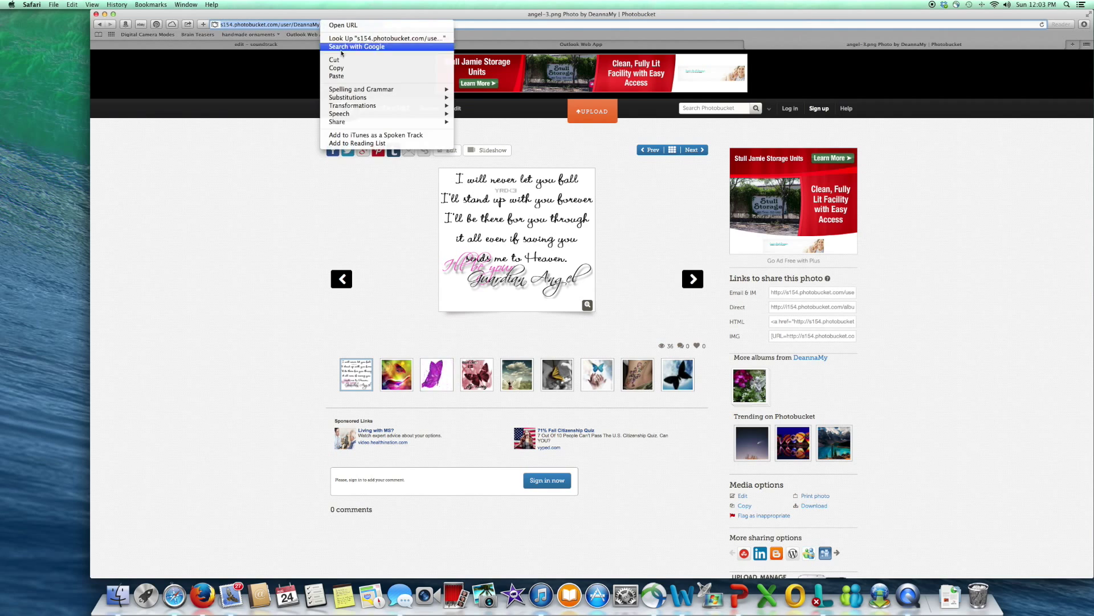
left_click(358, 51)
left_click(358, 46)
Step: Paste the Photobucket URL into a new text box in Clicker Script, narrowed to wrap
left_click(537, 546)
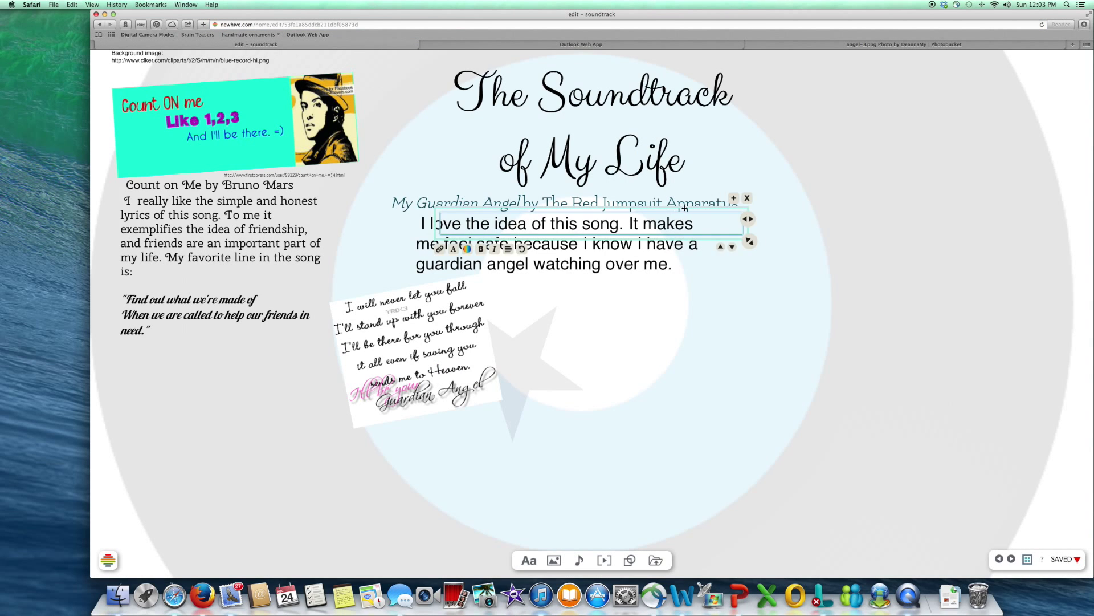
right_click(700, 291)
left_click(704, 313)
left_click_drag(585, 317, 504, 293)
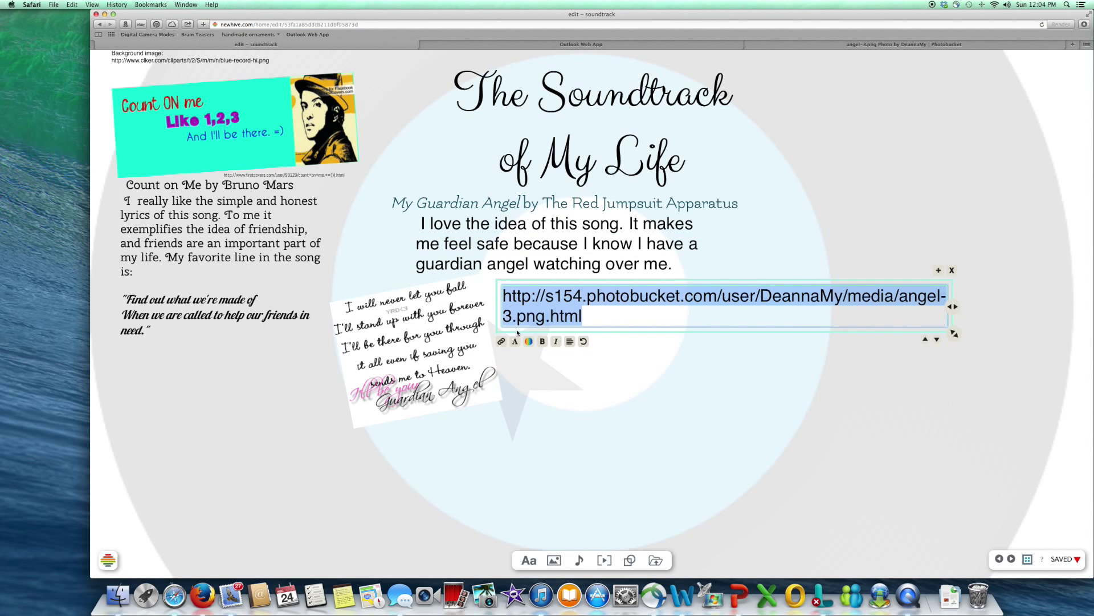
left_click(514, 341)
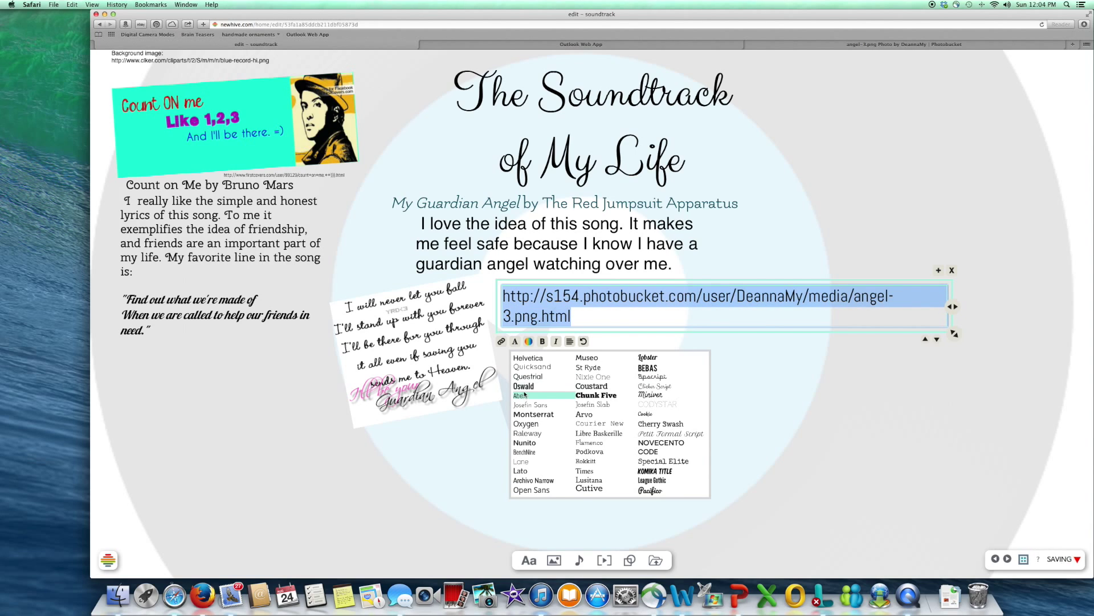
left_click(656, 387)
left_click_drag(955, 314, 660, 313)
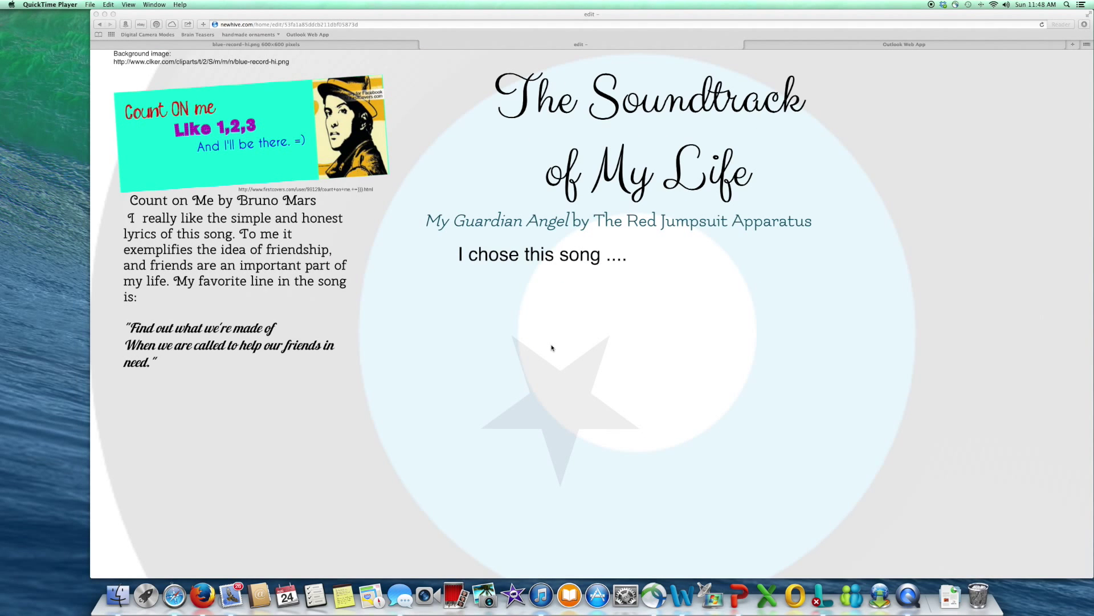
scroll(552, 347, "down", 3)
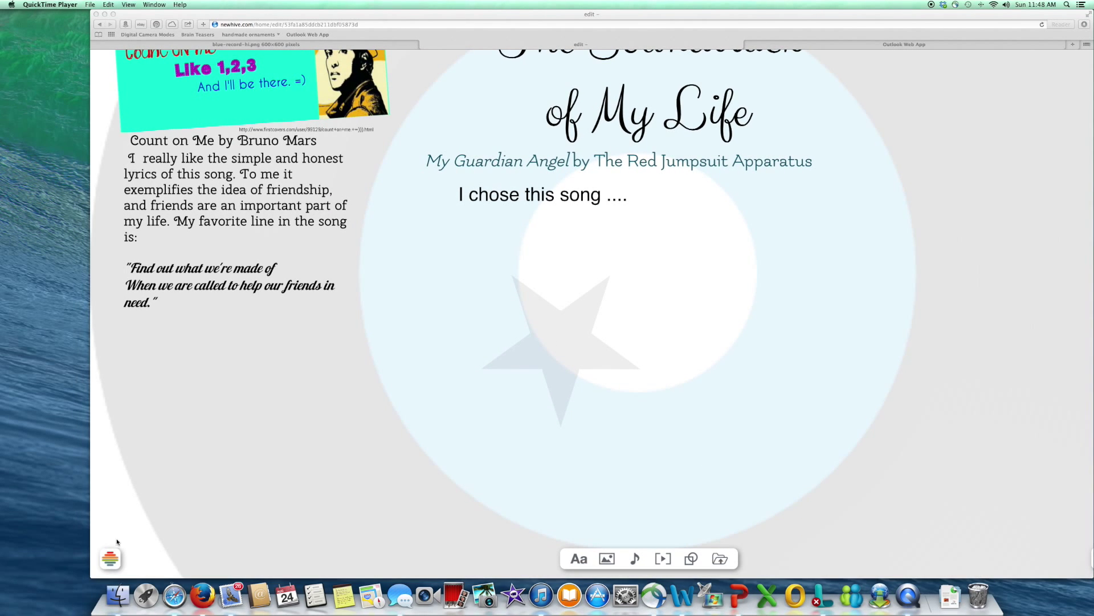
left_click(110, 558)
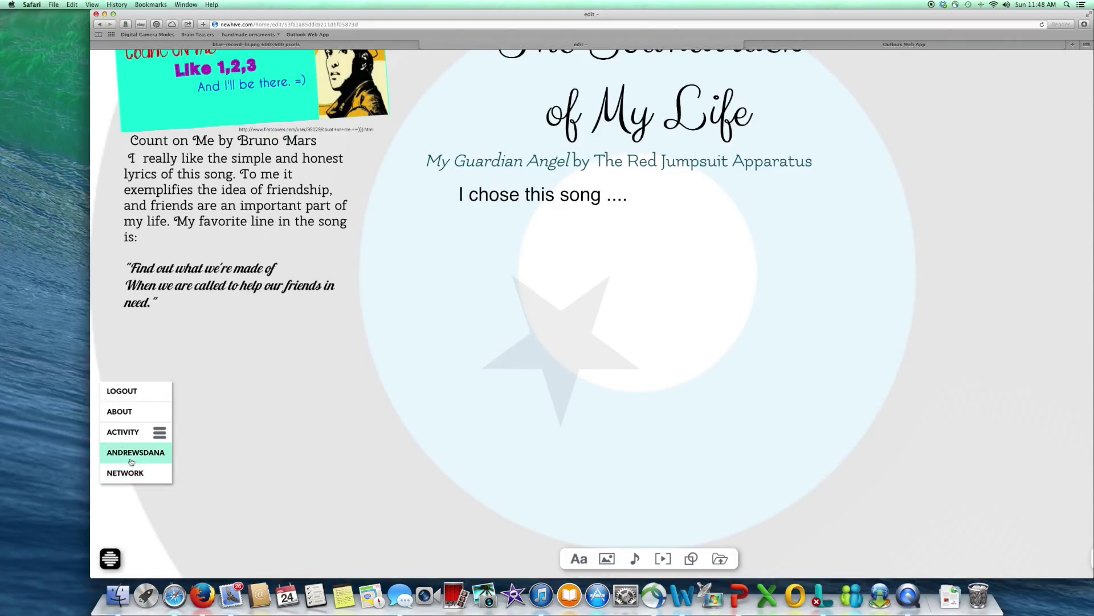
left_click(138, 395)
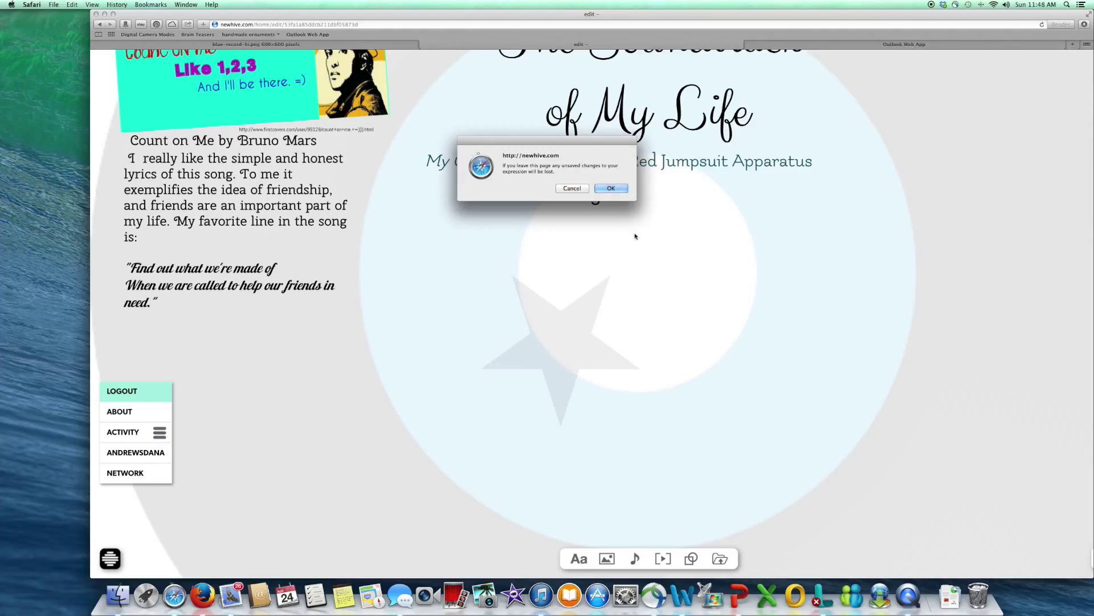
left_click(575, 190)
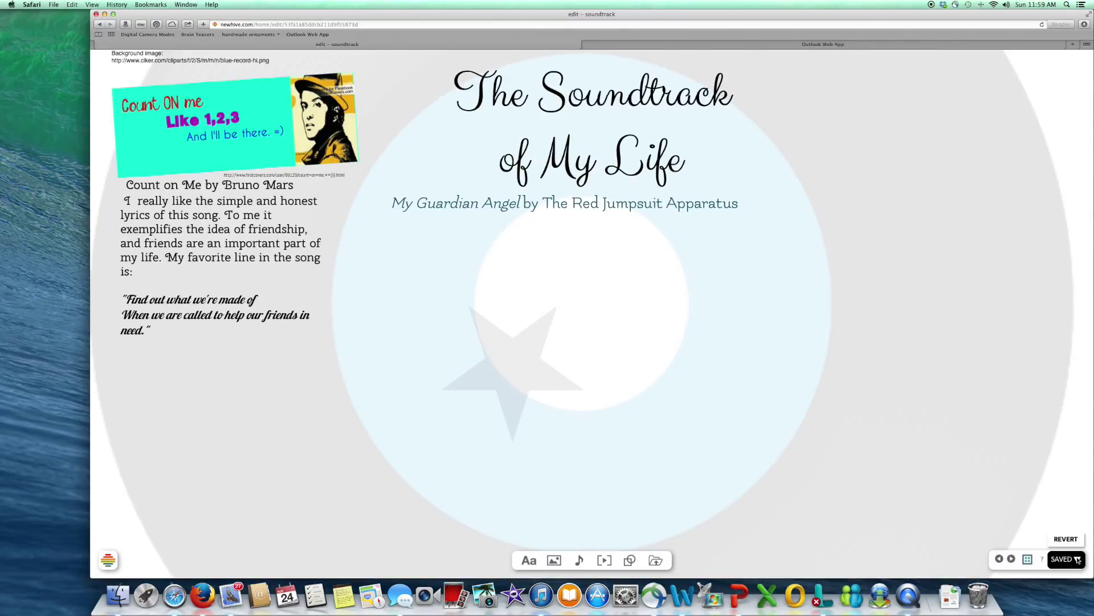
Step: Open the publish settings for the 'The Soundtrack of My Life' poster
left_click(1078, 560)
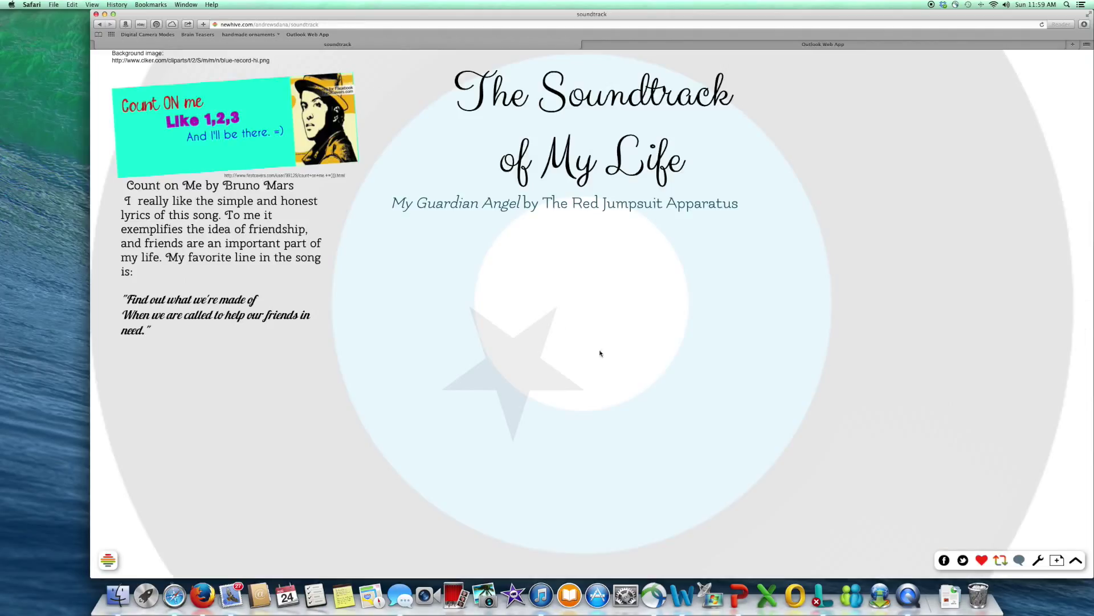
mouse_move(107, 565)
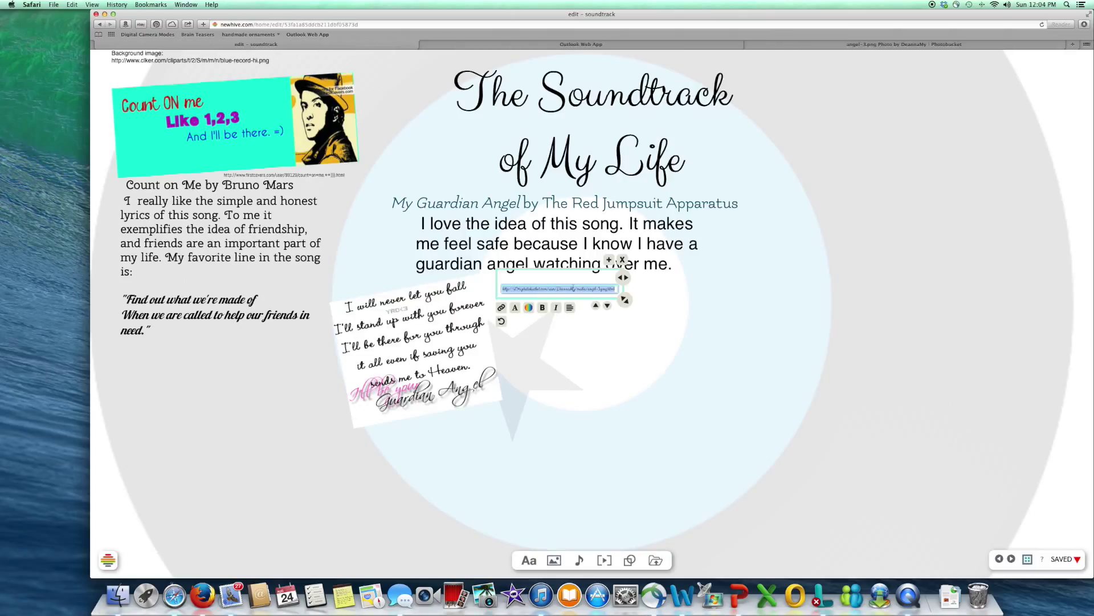
Step: Move the Photobucket URL caption snugly beneath the angel lyric image, then publish the poster titled 'soundtrack'
left_click_drag(562, 269, 413, 395)
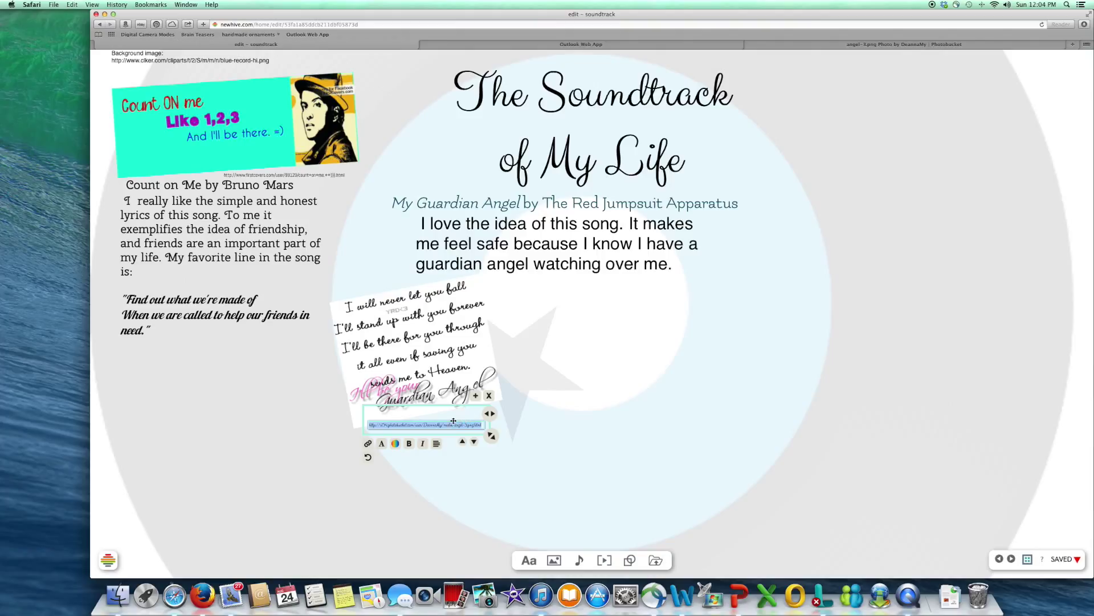
left_click_drag(447, 405, 425, 395)
left_click(593, 394)
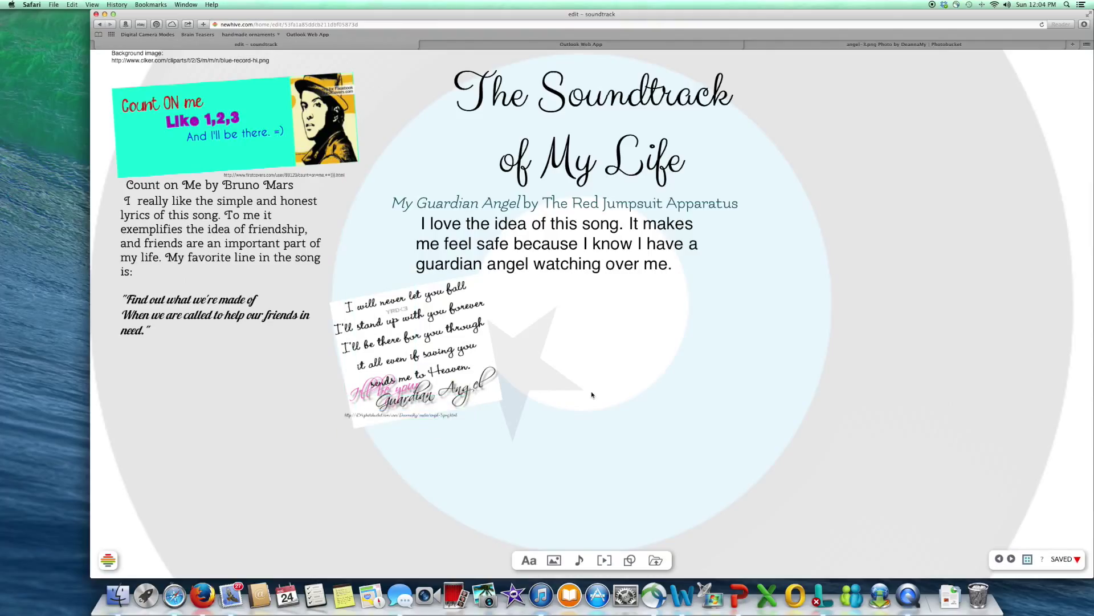
left_click(1070, 560)
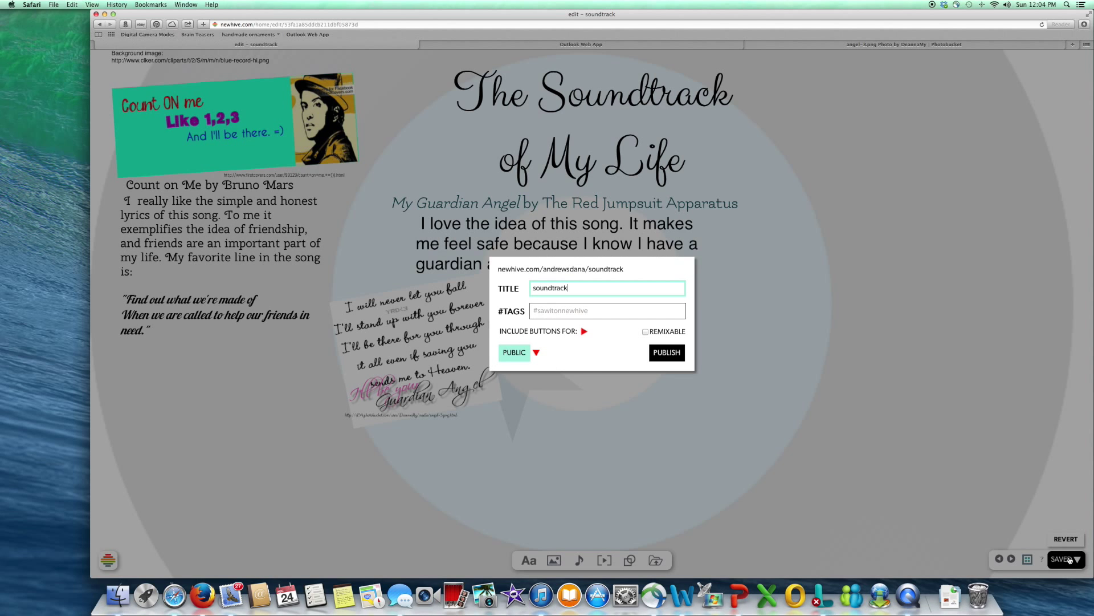
left_click(676, 354)
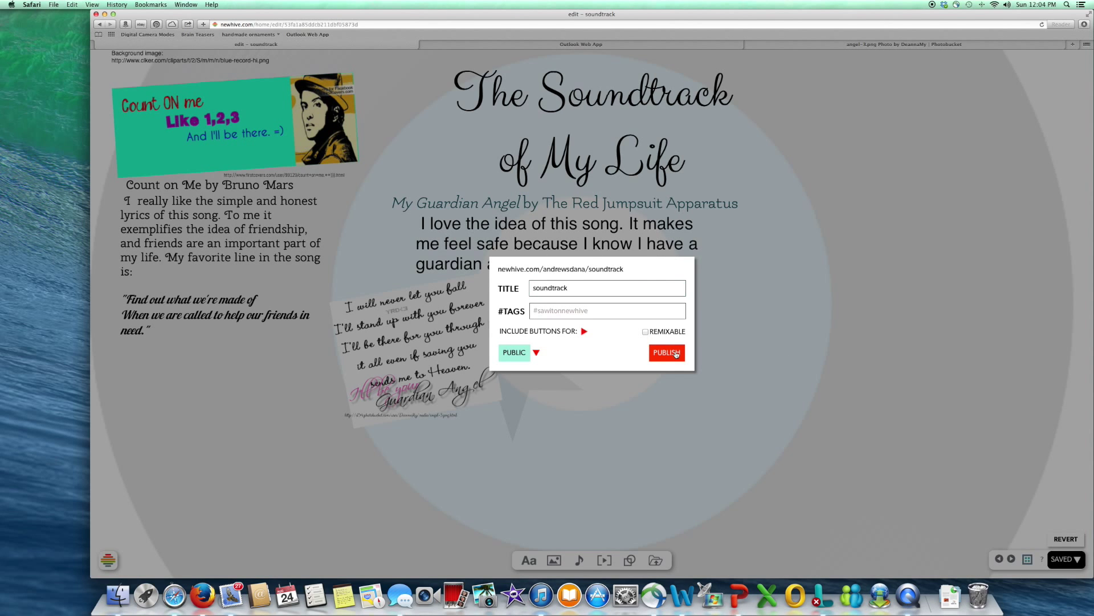